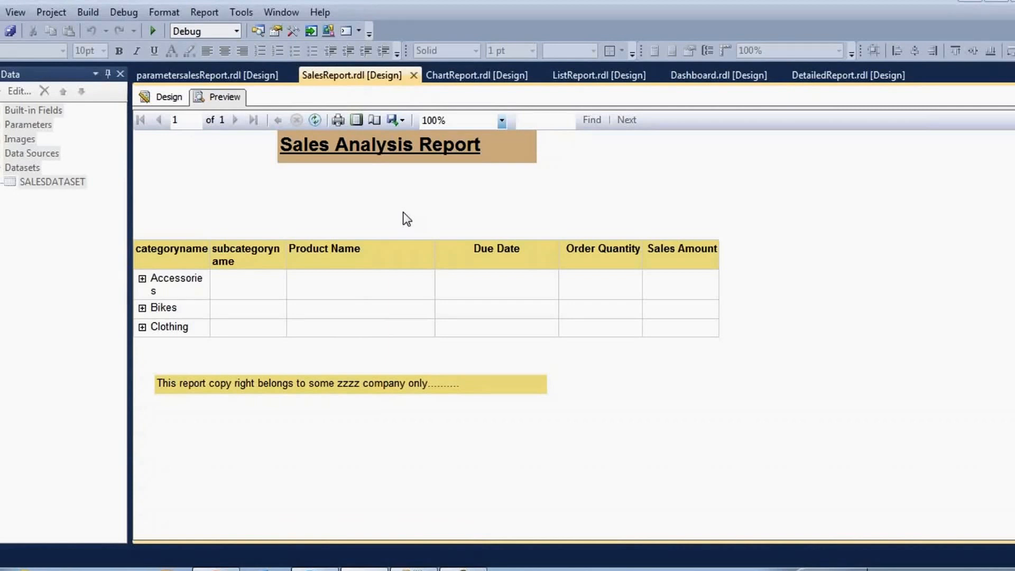
Step: Examine the Sales Analysis Report preview by expanding Accessories and its Bike Racks subcategory, and collapse both groups again
click(142, 278)
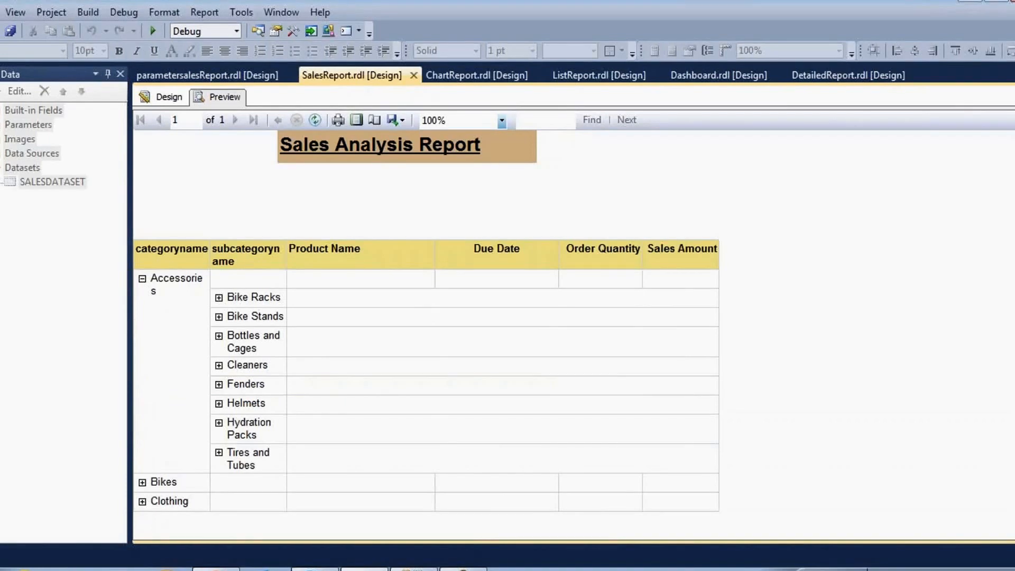
click(143, 279)
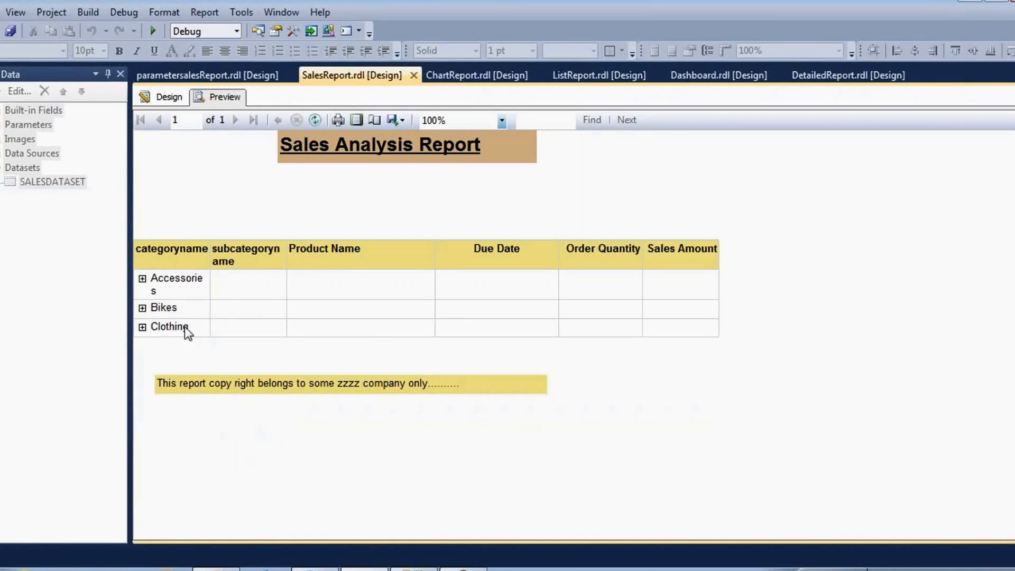
click(142, 279)
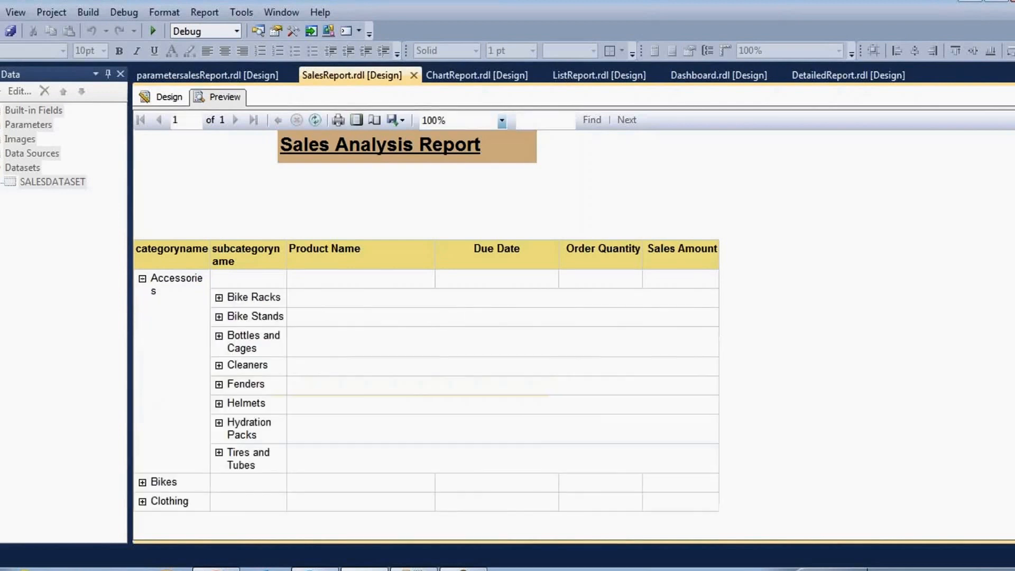
click(219, 297)
scroll(309, 338, down, 1)
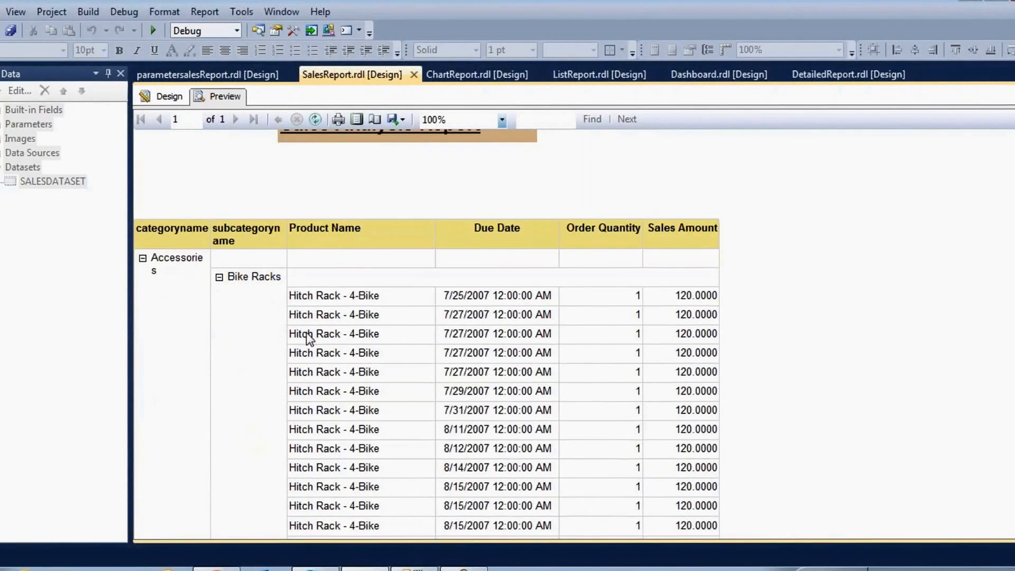
scroll(309, 339, down, 1)
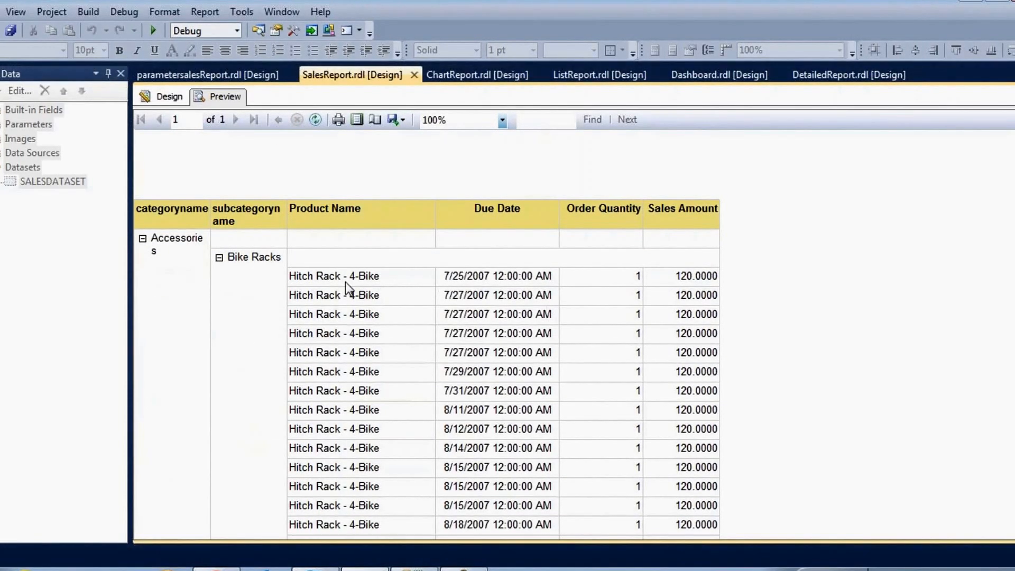
scroll(346, 288, up, 1)
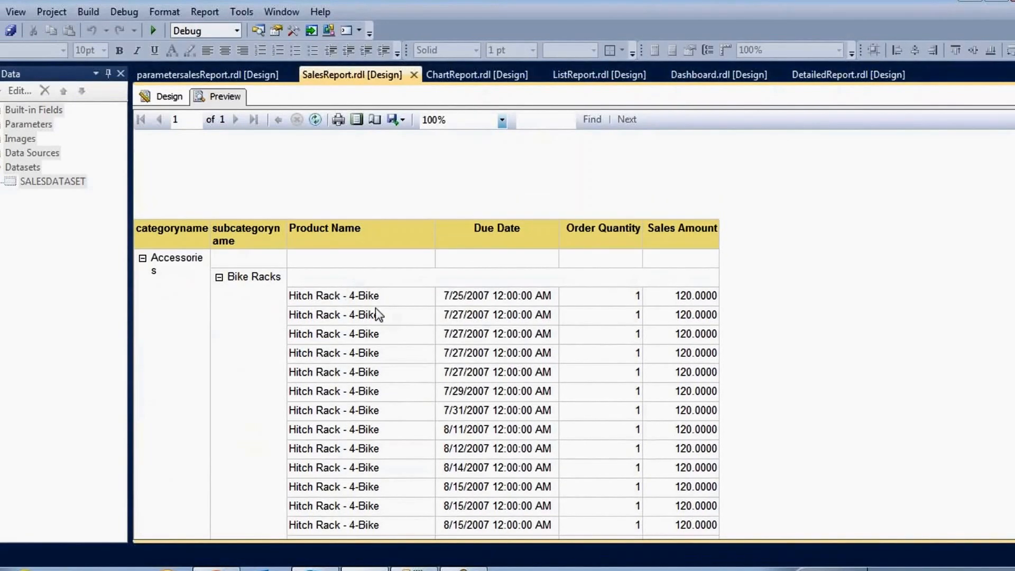
click(219, 276)
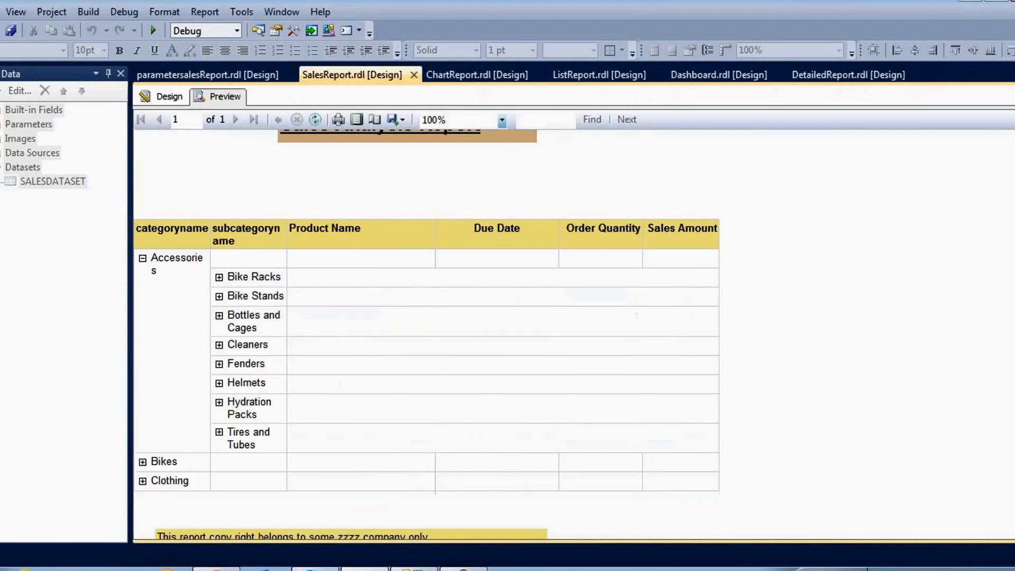
click(142, 258)
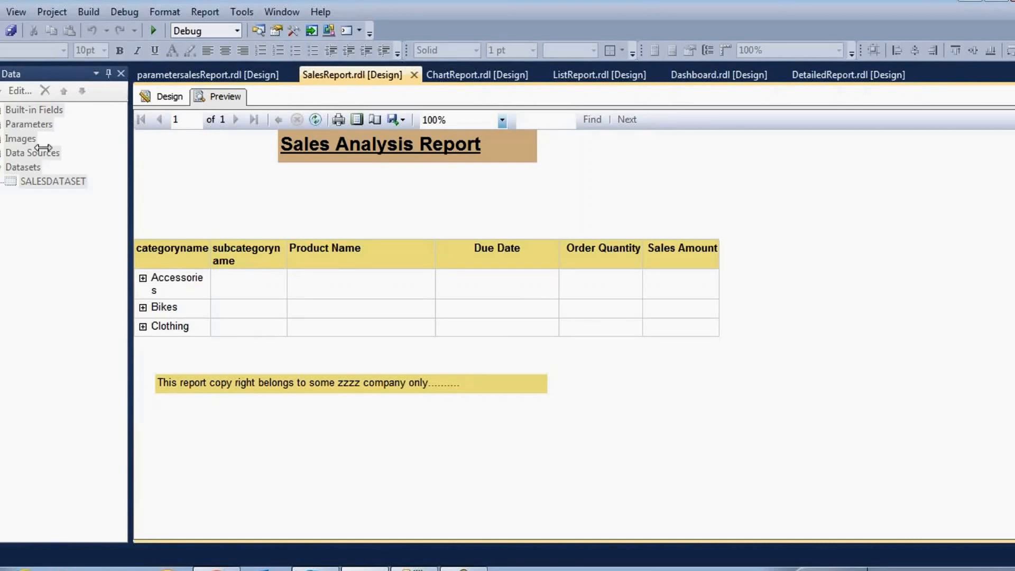
Step: Switch to the Power BI community thread in Chrome and read the question and moderator reply about drill down on matrix and table visuals
click(0, 106)
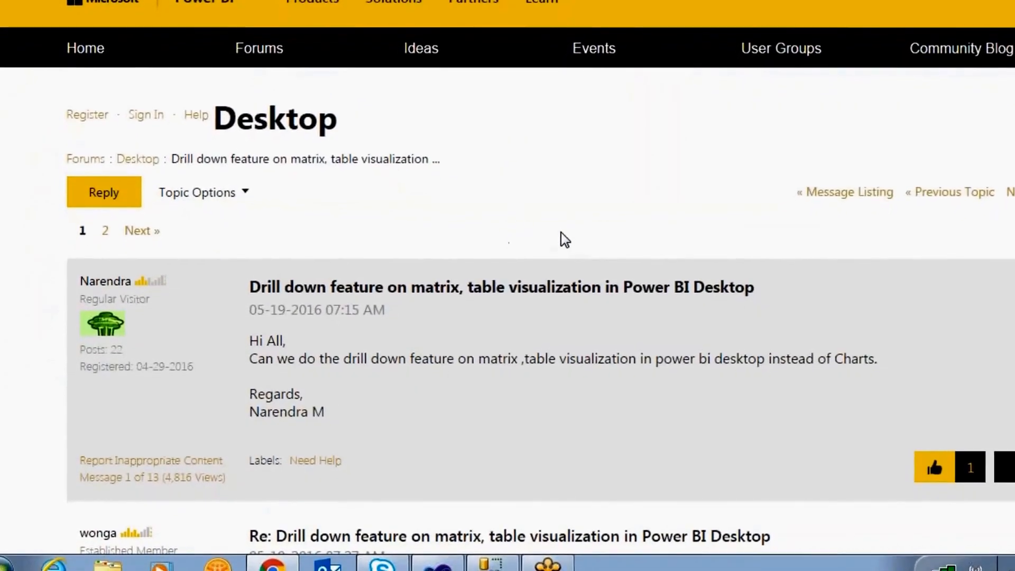
scroll(561, 237, down, 1)
drag(258, 267, 767, 280)
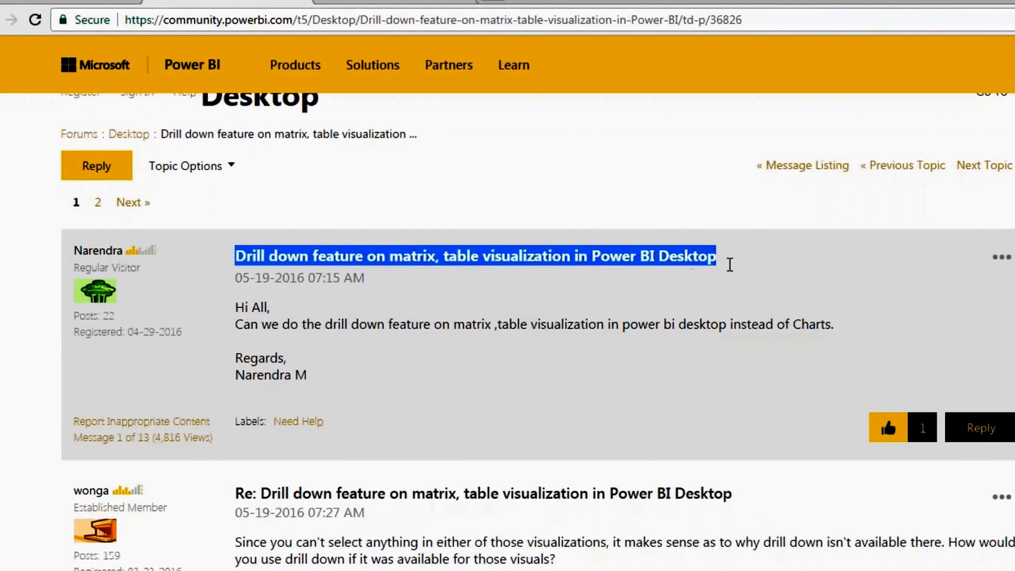
scroll(634, 296, down, 3)
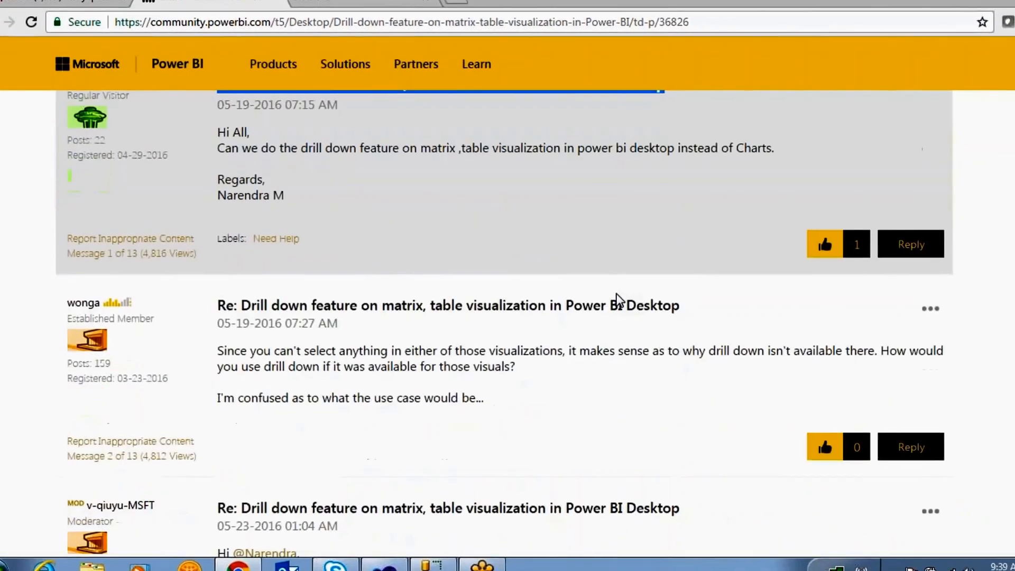
scroll(535, 293, down, 3)
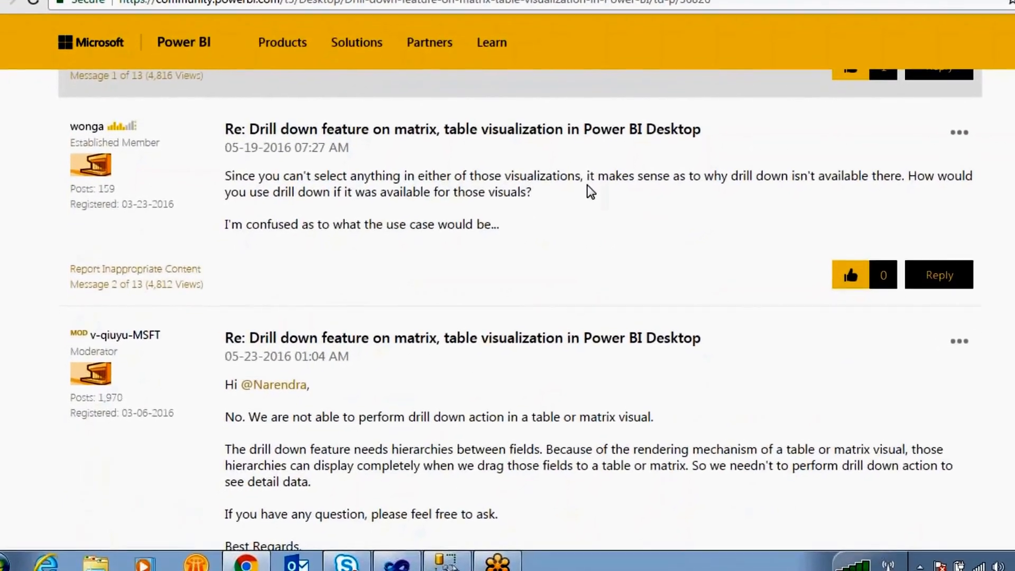
scroll(590, 191, down, 3)
drag(233, 277, 624, 275)
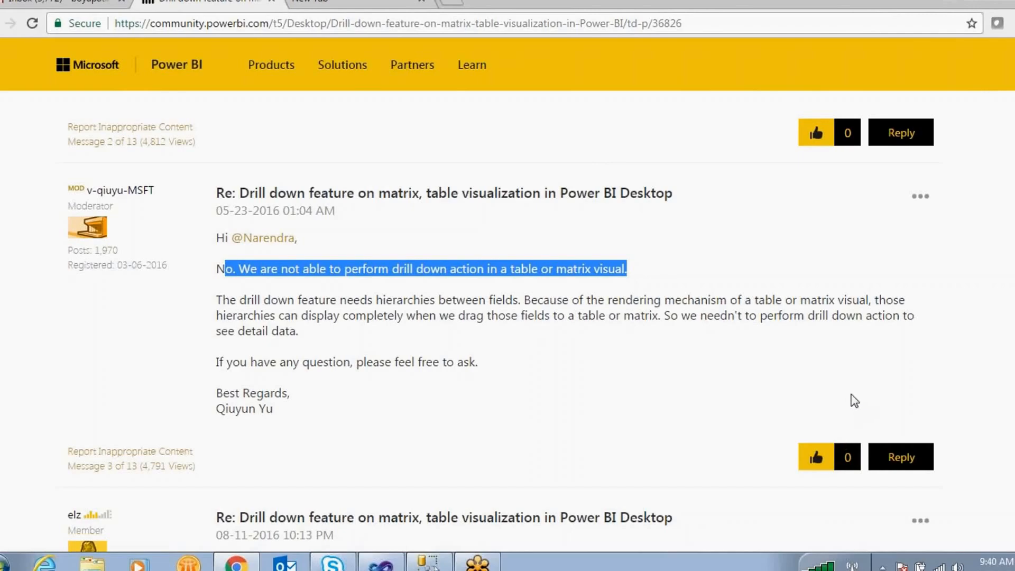
Step: Launch Power BI Desktop from the Windows desktop and dismiss its startup dialogs to reach a blank report
key(super+d)
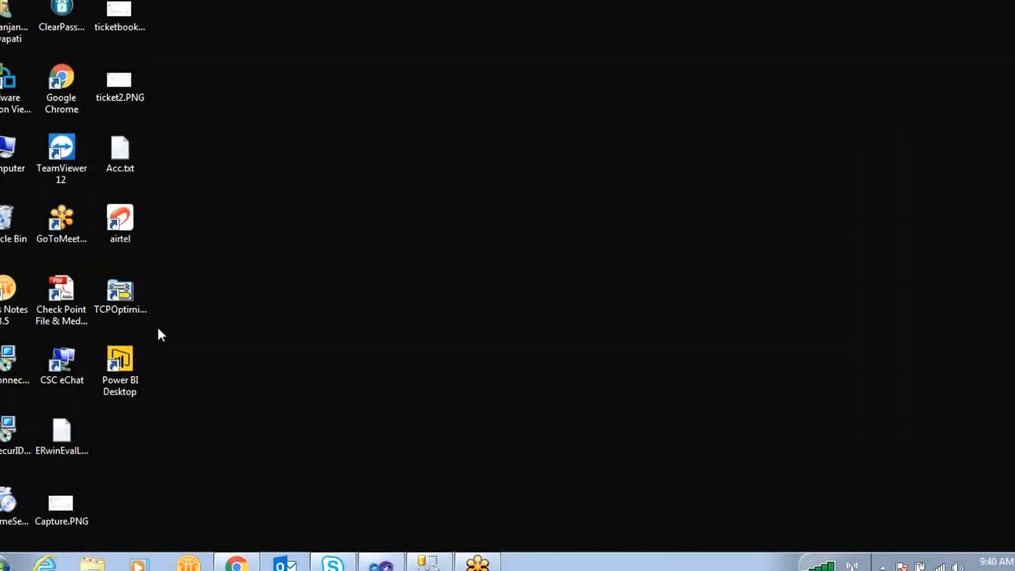
click(129, 355)
double_click(129, 358)
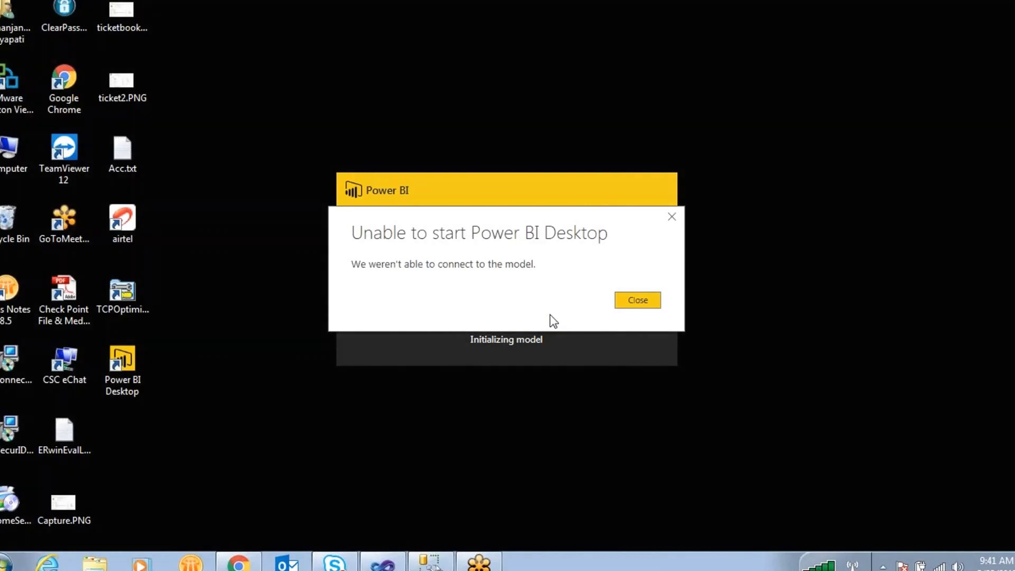
click(636, 301)
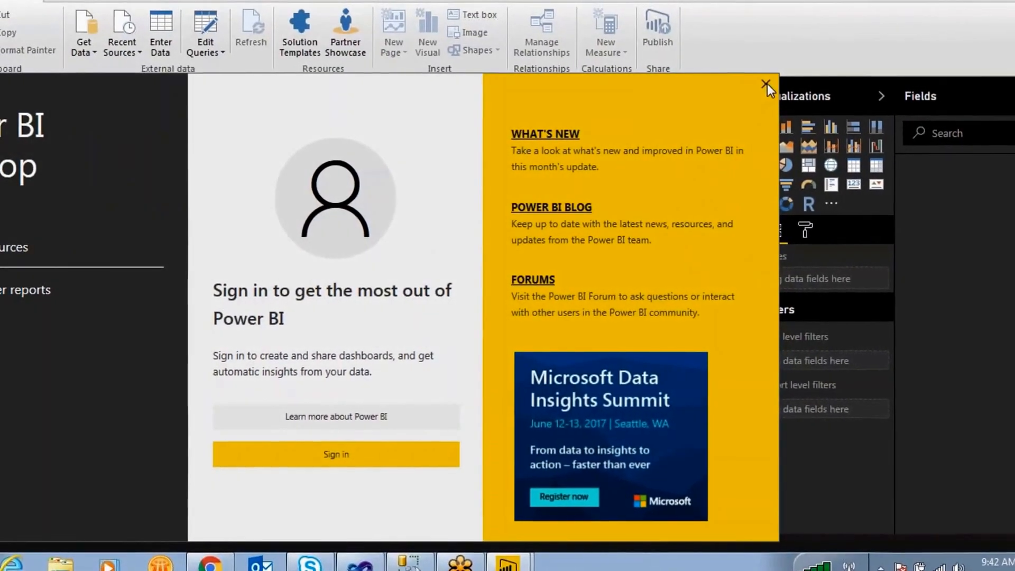
click(764, 84)
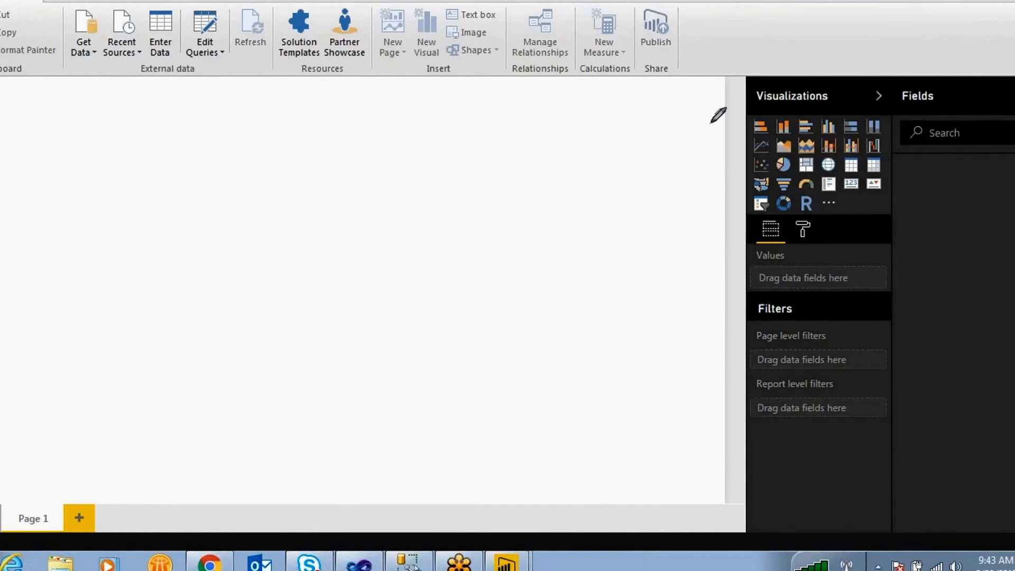
mouse_move(774, 108)
mouse_down()
mouse_move(740, 140)
mouse_move(798, 217)
mouse_move(901, 159)
mouse_move(794, 135)
mouse_up()
drag(670, 216, 748, 180)
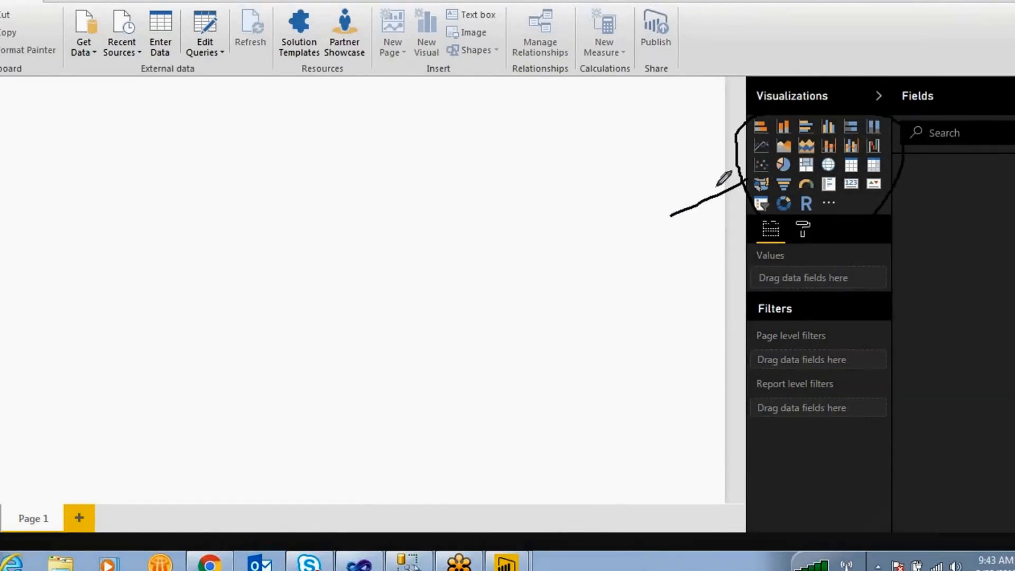
drag(1, 91, 2, 144)
mouse_move(0, 498)
mouse_down()
mouse_move(469, 479)
mouse_move(734, 356)
mouse_move(729, 95)
mouse_move(226, 108)
mouse_move(23, 85)
mouse_up()
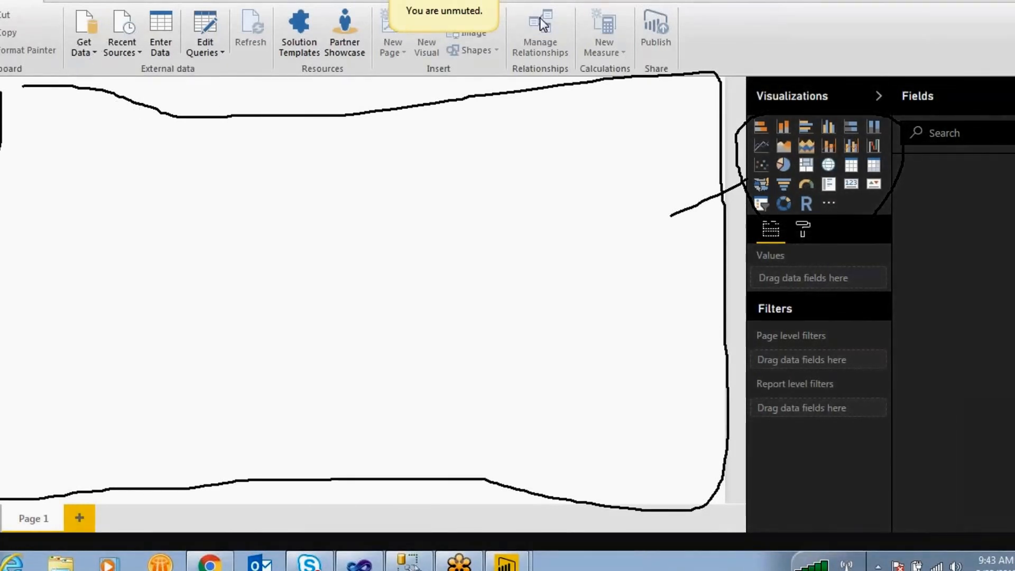
click(689, 14)
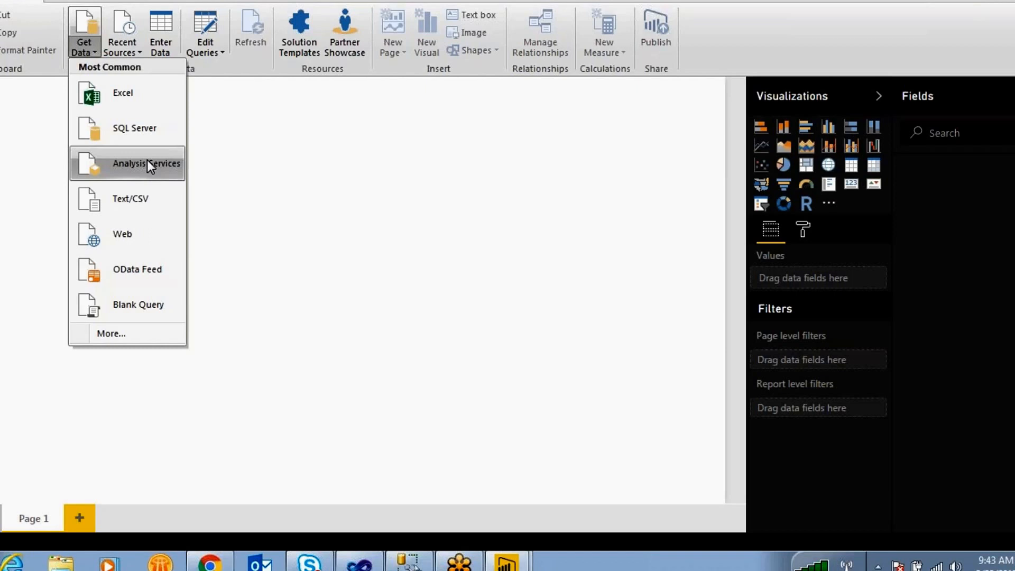
Step: Connect to a SQL Server database with server "." in Import mode and expand the AdventureWorksDW2012 database
click(151, 128)
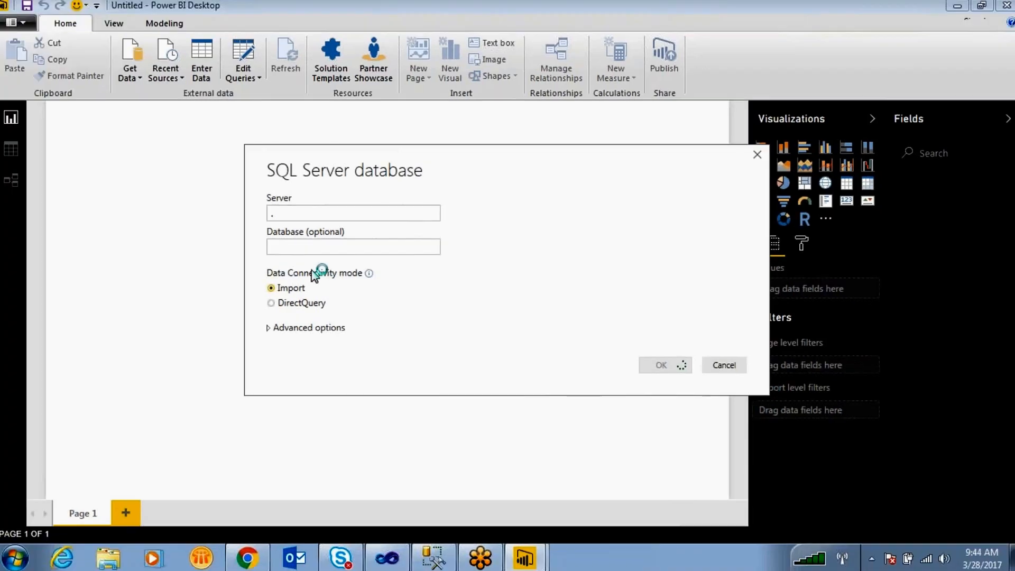
click(288, 216)
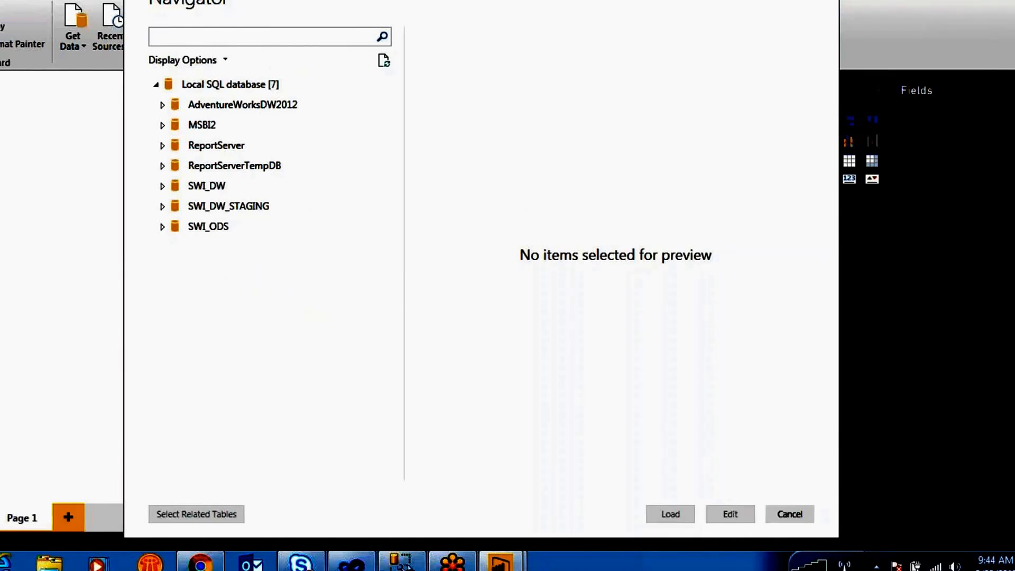
click(161, 105)
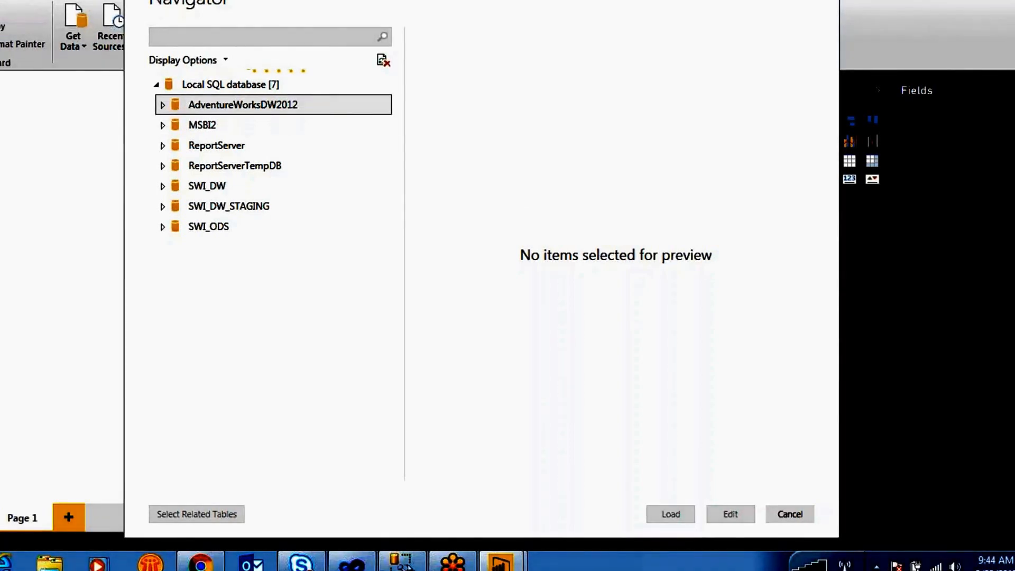
Step: Mark the FactInternetSales table of AdventureWorksDW2012 for import and look over its data preview
drag(385, 229, 385, 398)
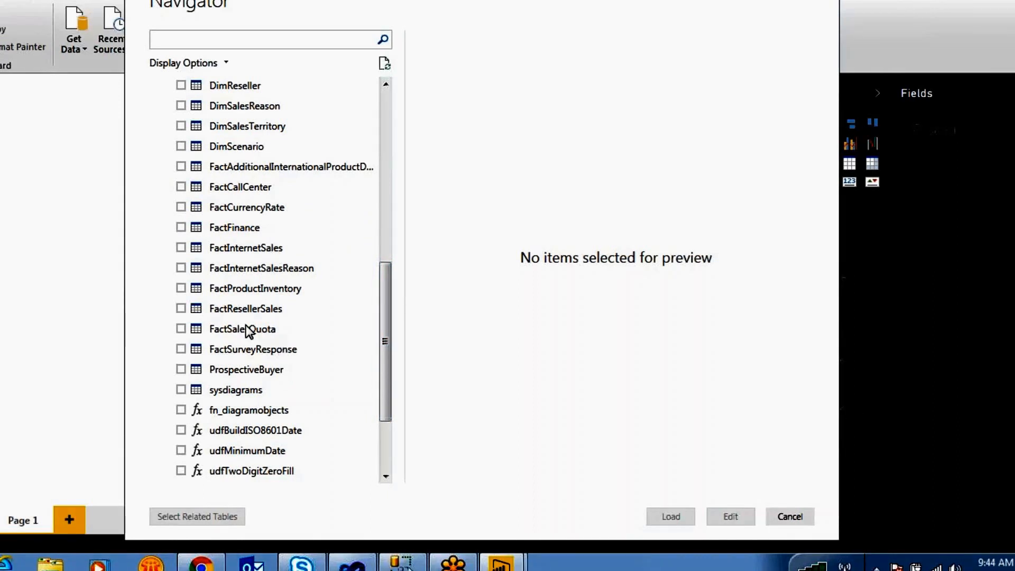
click(182, 247)
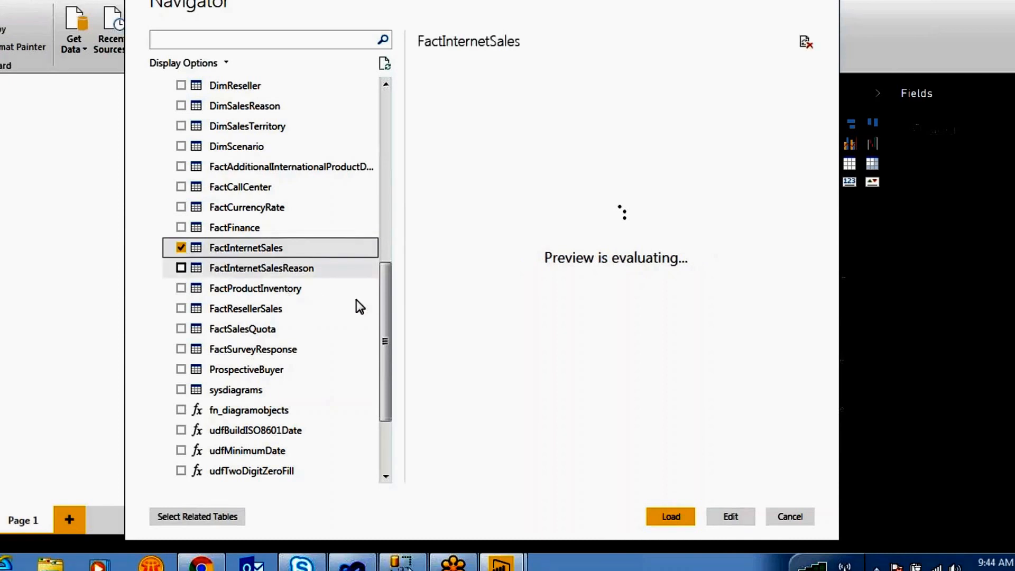
drag(387, 292, 390, 285)
click(242, 264)
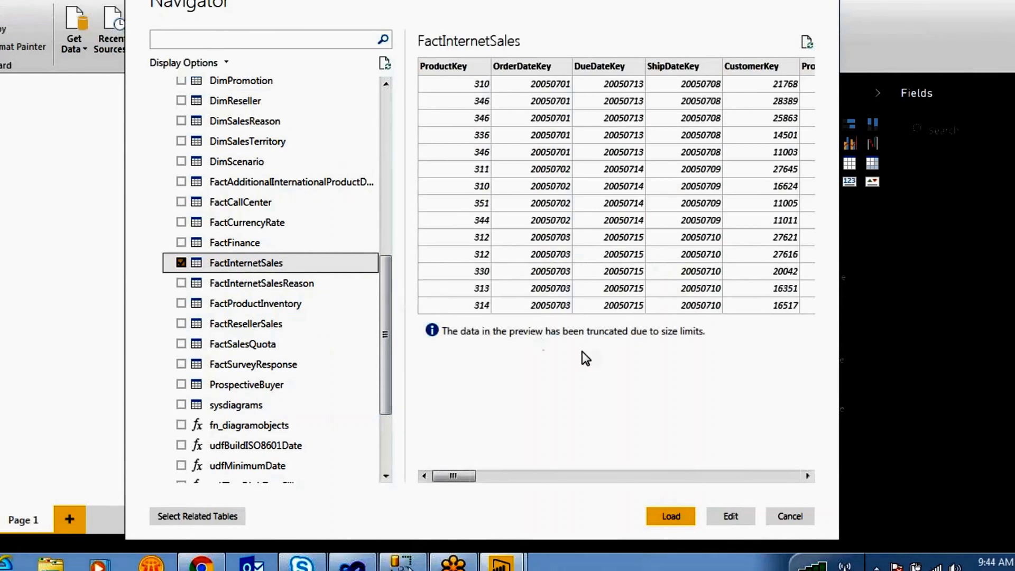
scroll(374, 268, up, 7)
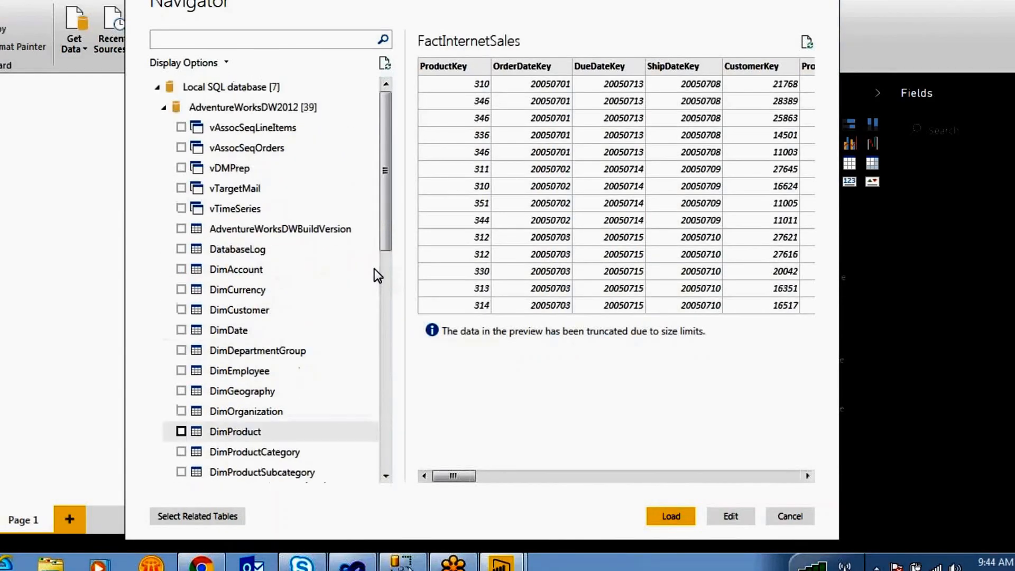
scroll(292, 255, down, 6)
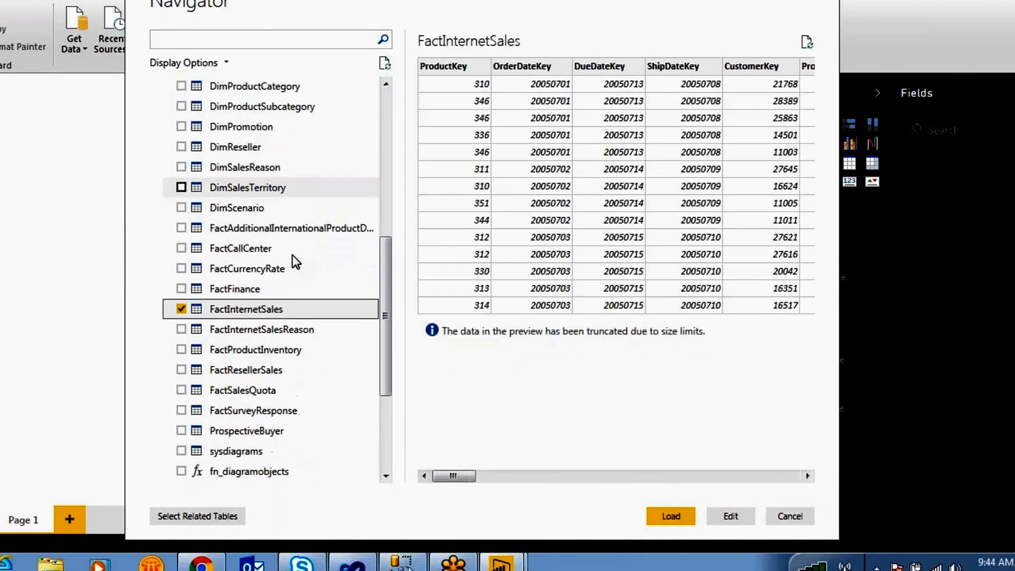
drag(459, 475, 451, 494)
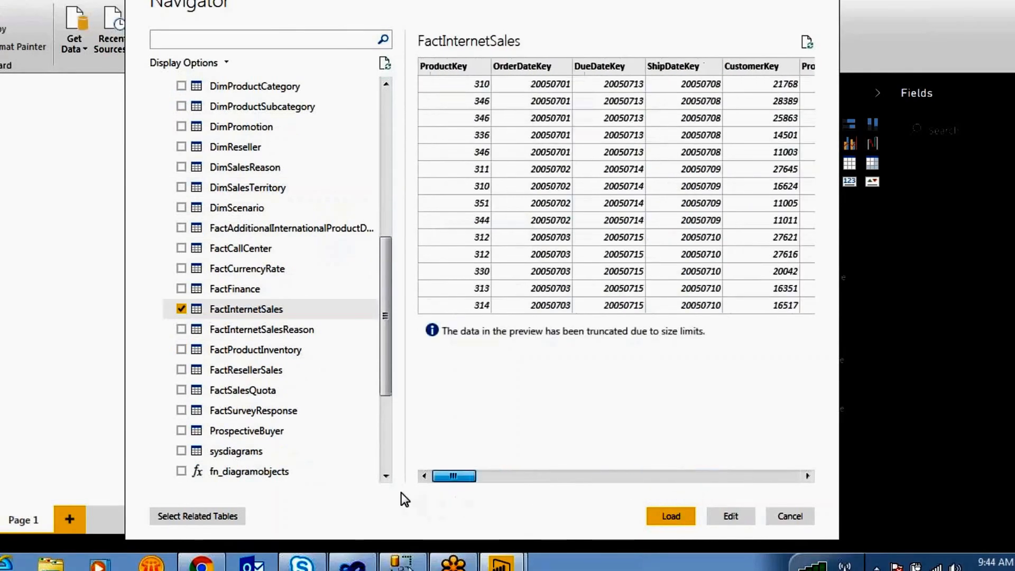
click(182, 309)
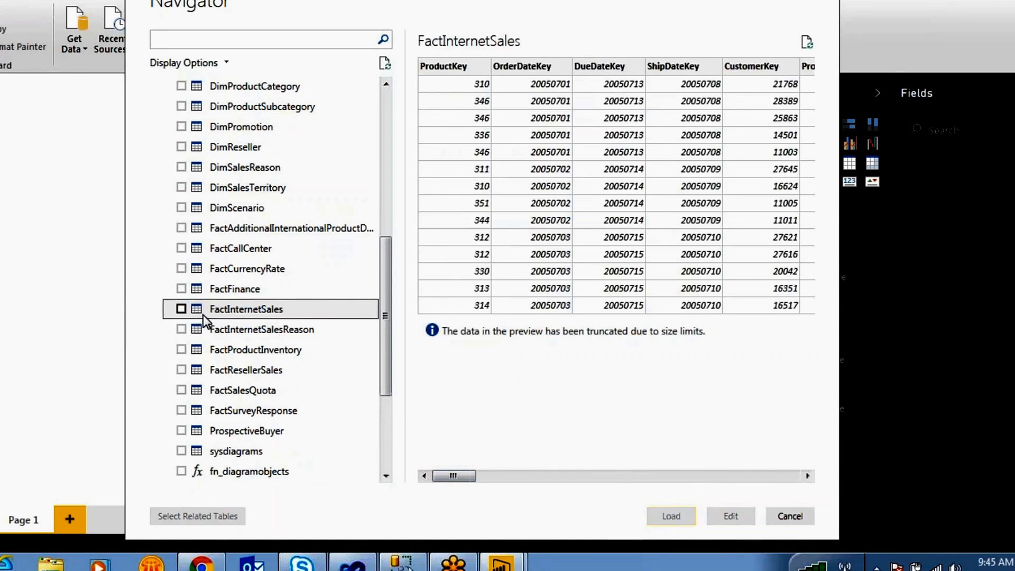
click(181, 308)
Step: Add the DimProductCategory and DimProduct tables to the selection for import
scroll(248, 298, up, 3)
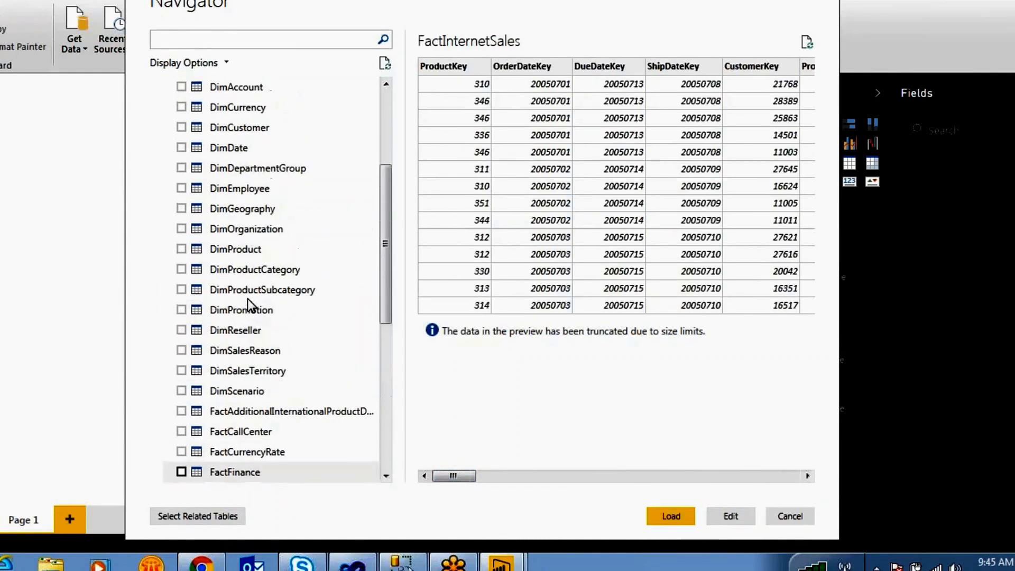
scroll(248, 298, down, 1)
scroll(247, 298, up, 1)
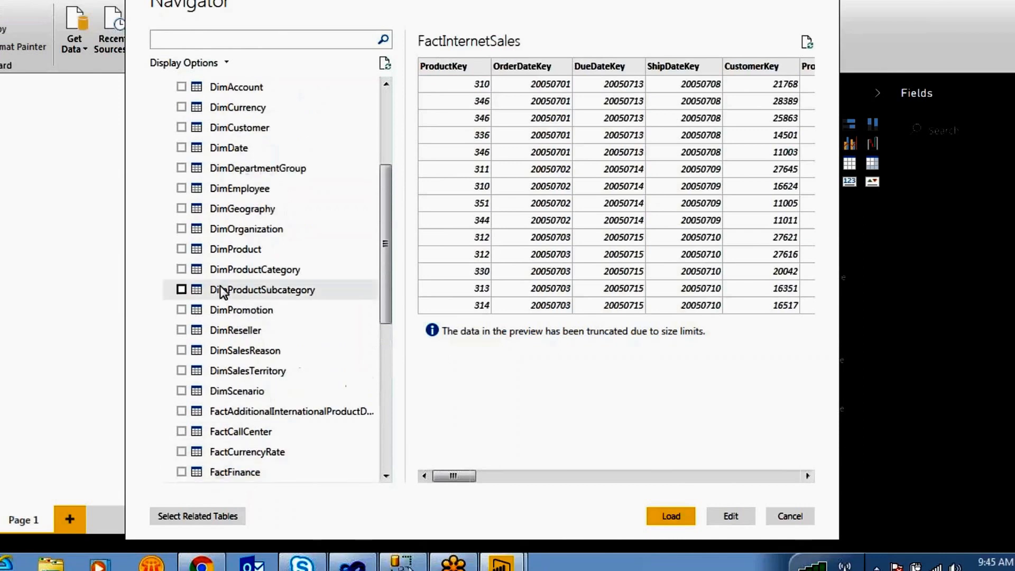
click(182, 269)
click(182, 268)
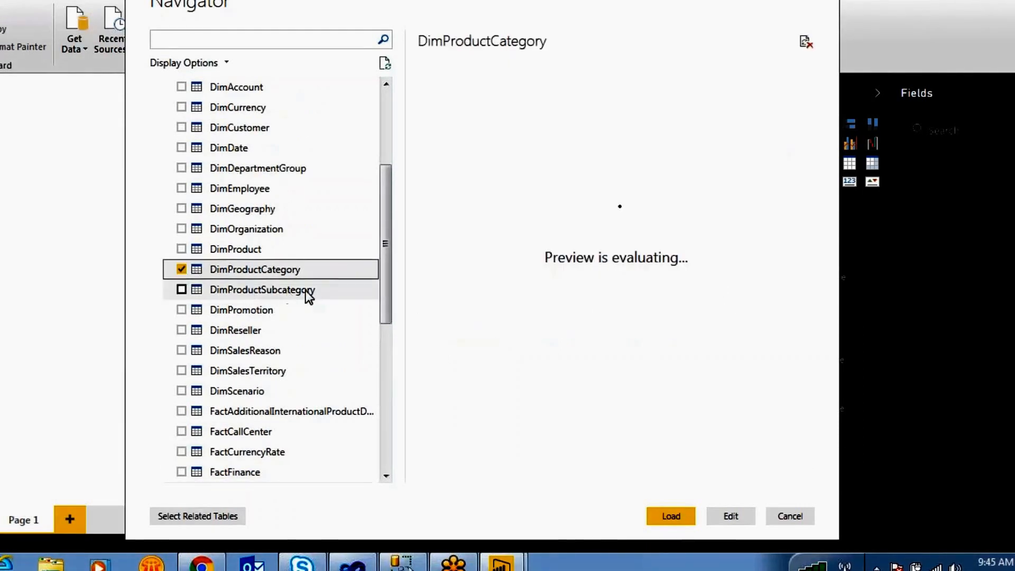
scroll(329, 294, up, 1)
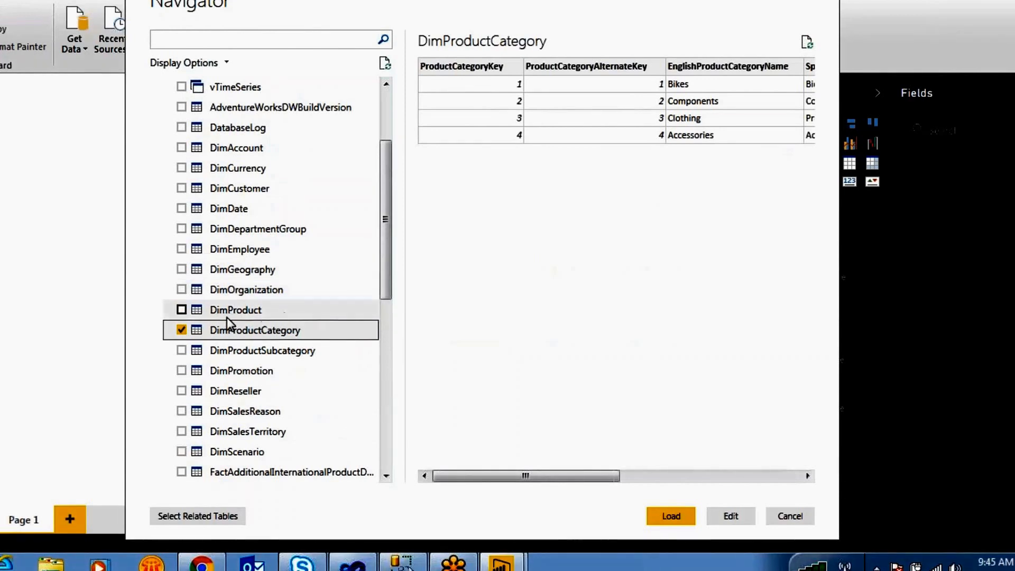
click(182, 309)
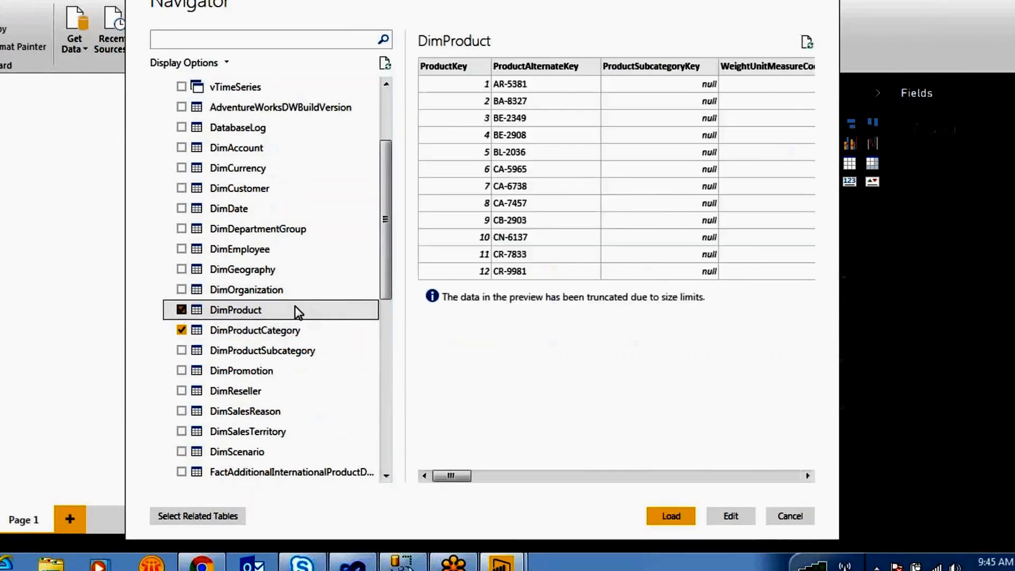
Step: Add DimProductSubcategory to the selected tables and load all of them into the report
click(182, 350)
mouse_move(528, 479)
mouse_down()
mouse_move(762, 478)
mouse_move(509, 484)
mouse_up()
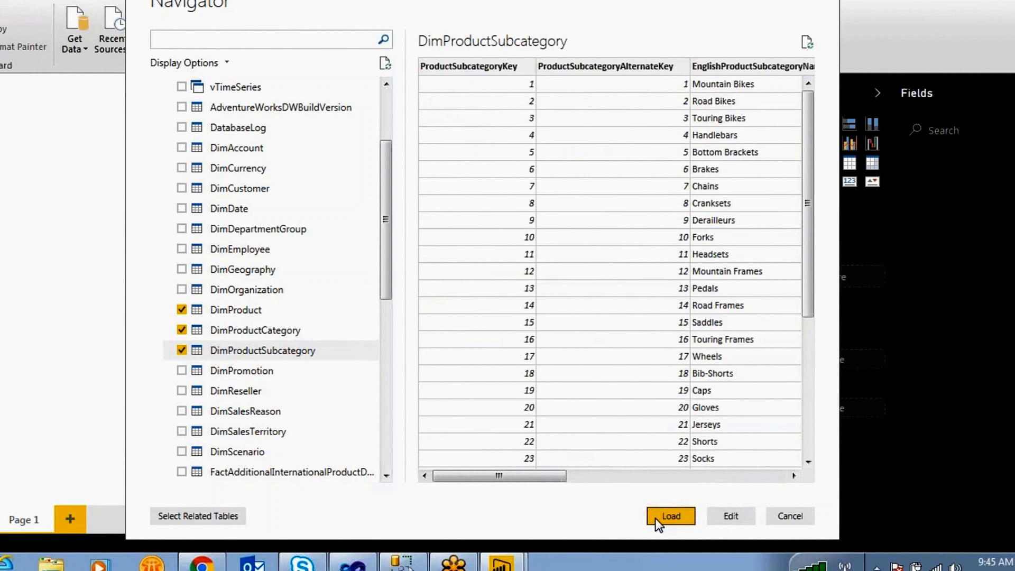
click(656, 517)
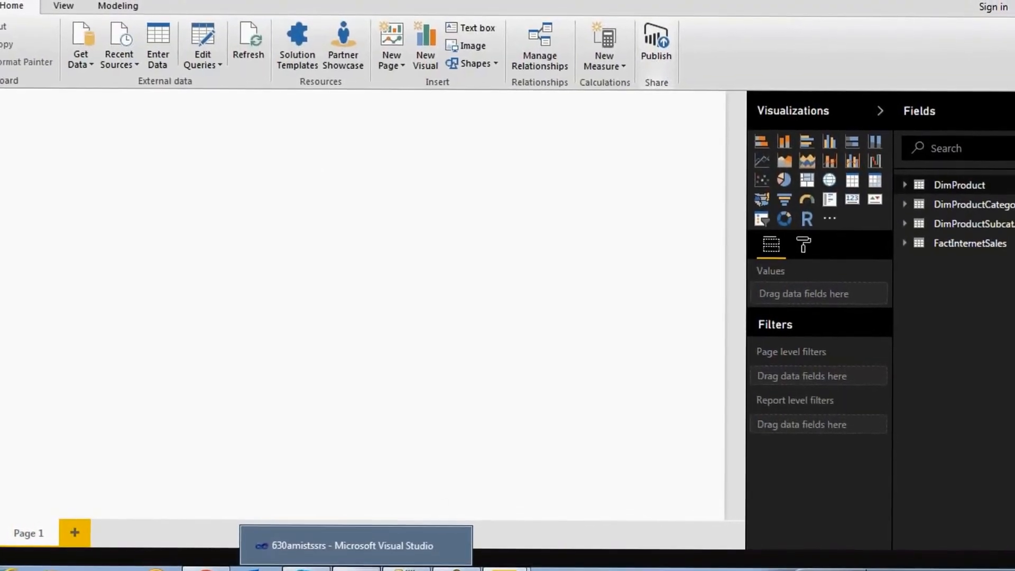
Step: Switch to the SalesReport.rdl preview in Visual Studio, sketch three labelled boxes and arrows over it with the annotation pen, and clear the drawing
click(355, 567)
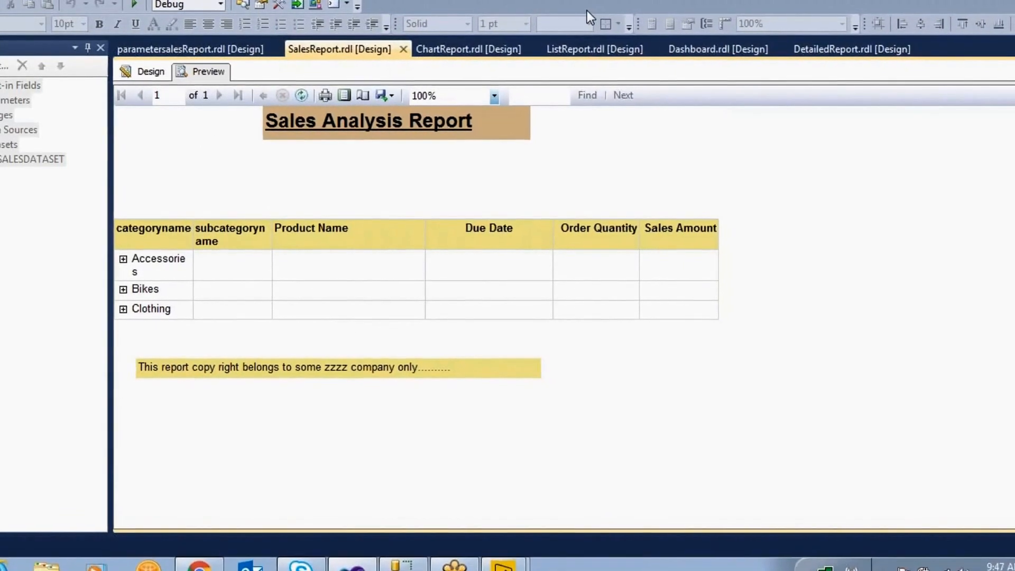
mouse_move(567, 138)
mouse_down()
mouse_move(567, 180)
mouse_move(575, 146)
mouse_up()
drag(790, 133, 792, 148)
drag(897, 174, 917, 128)
mouse_move(829, 127)
mouse_down()
mouse_move(778, 140)
mouse_move(820, 146)
mouse_up()
drag(947, 136, 1014, 160)
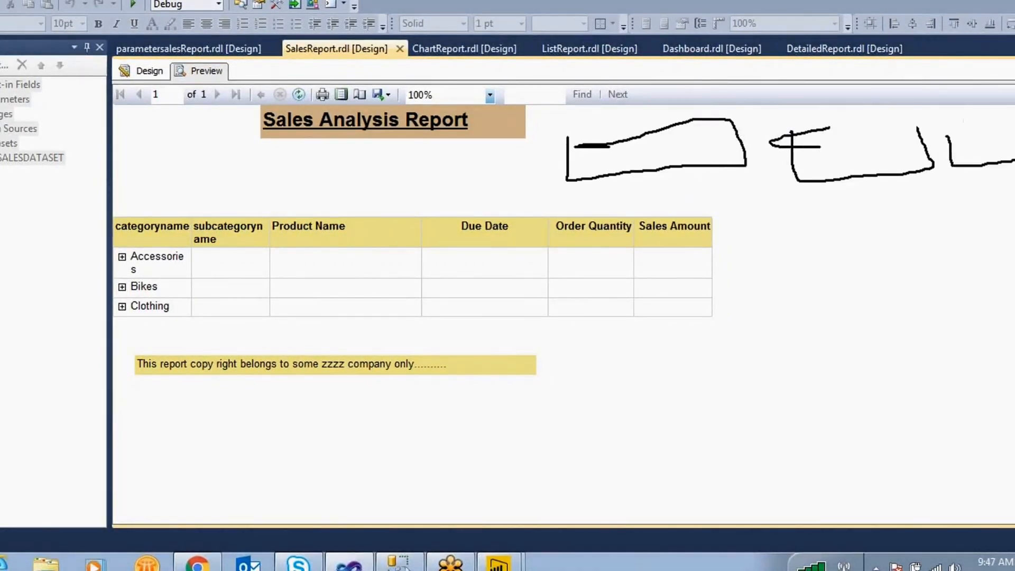
drag(1014, 121, 947, 137)
drag(829, 127, 916, 122)
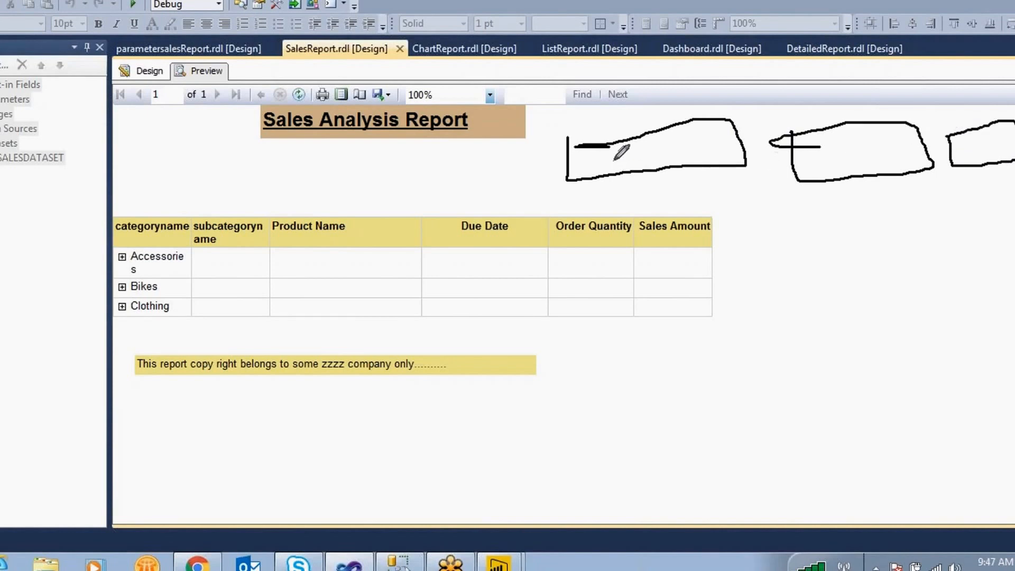
mouse_move(626, 166)
mouse_down()
mouse_move(667, 150)
mouse_move(655, 180)
mouse_move(724, 174)
mouse_up()
drag(850, 174, 914, 179)
drag(986, 168, 1012, 201)
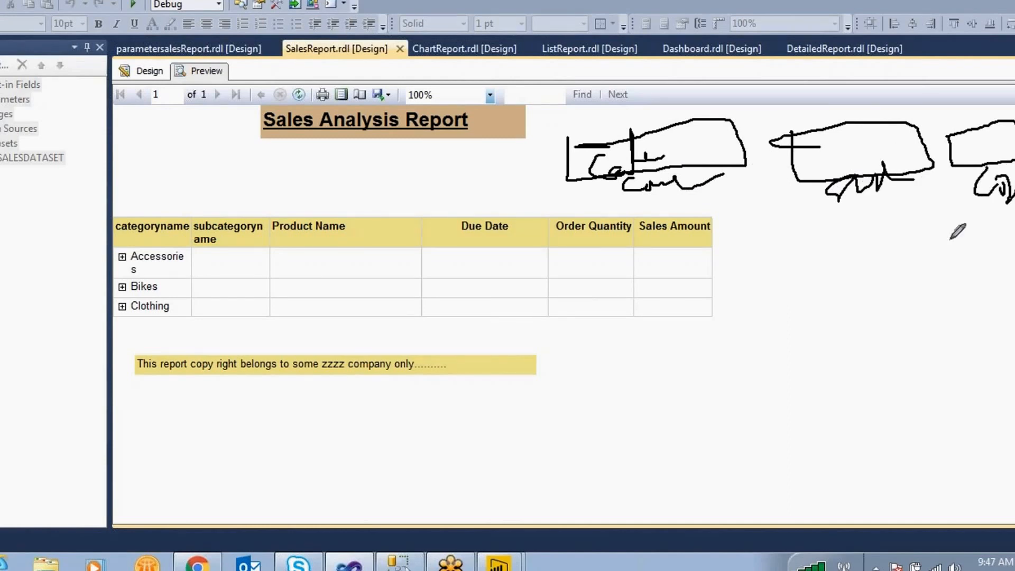
mouse_move(639, 222)
mouse_down()
mouse_move(642, 246)
mouse_move(631, 256)
mouse_move(671, 222)
mouse_move(711, 238)
mouse_up()
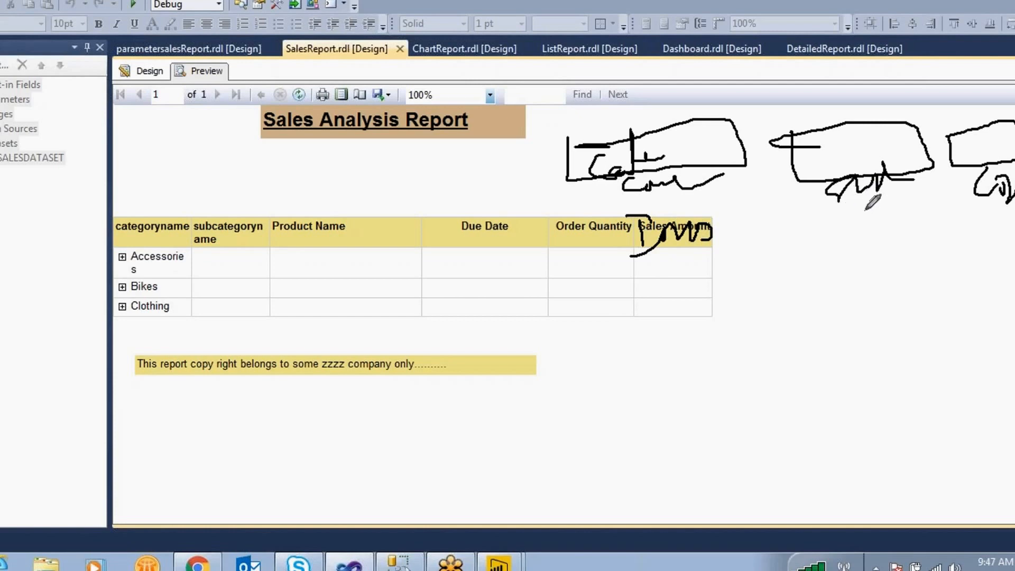
mouse_move(880, 233)
mouse_down()
mouse_move(719, 231)
mouse_move(758, 248)
mouse_up()
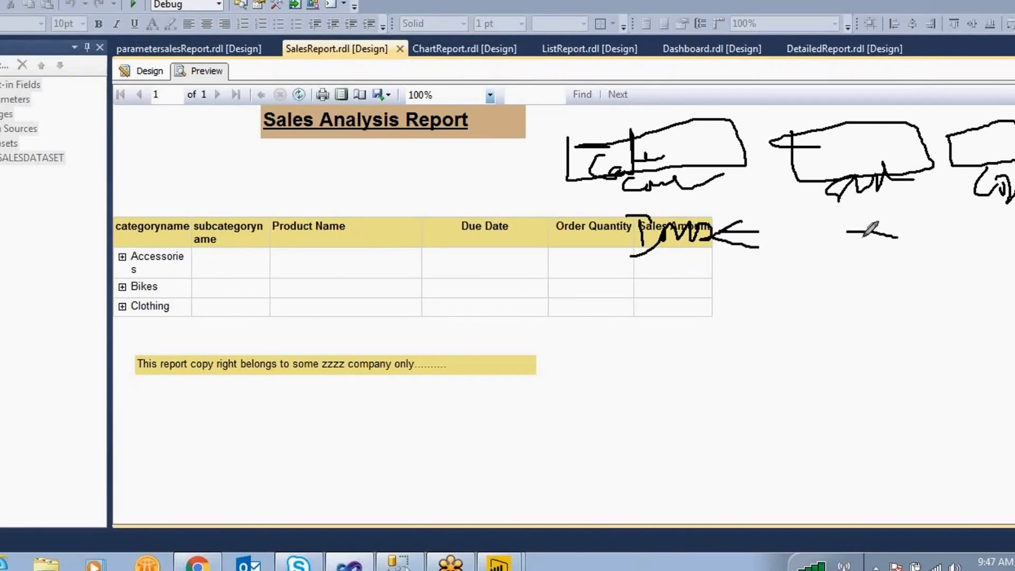
mouse_move(1013, 163)
mouse_down()
mouse_move(953, 189)
mouse_move(1013, 214)
mouse_move(1013, 161)
mouse_up()
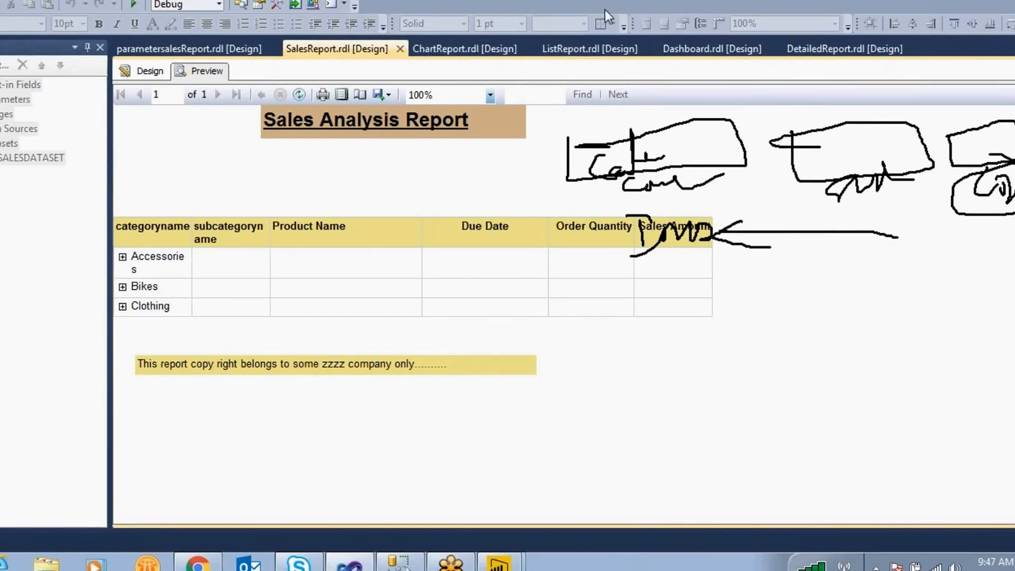
click(697, 11)
Step: Switch back to the Power BI Desktop report and place three empty slicers side by side on the page
click(501, 563)
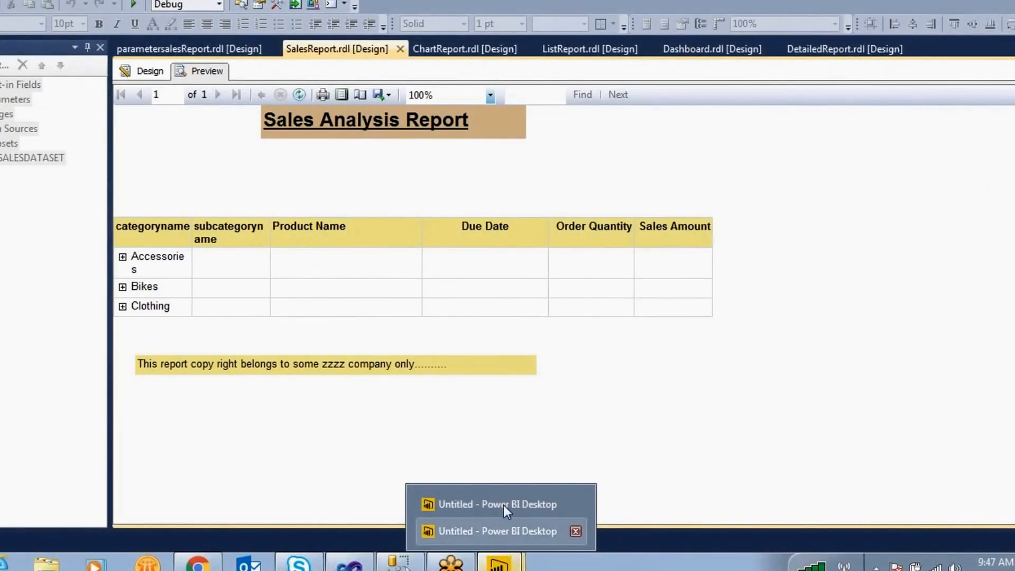
click(505, 506)
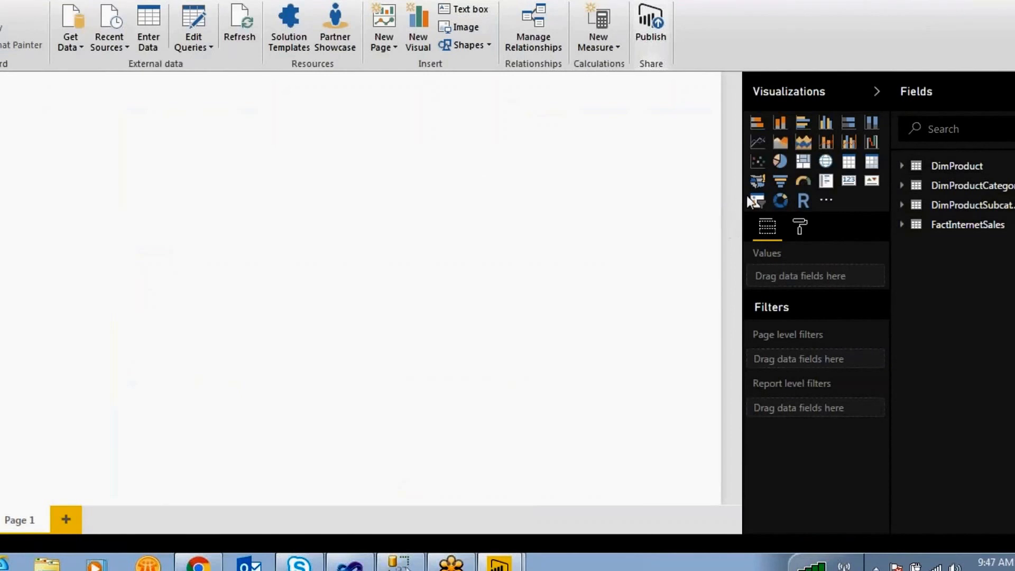
click(757, 202)
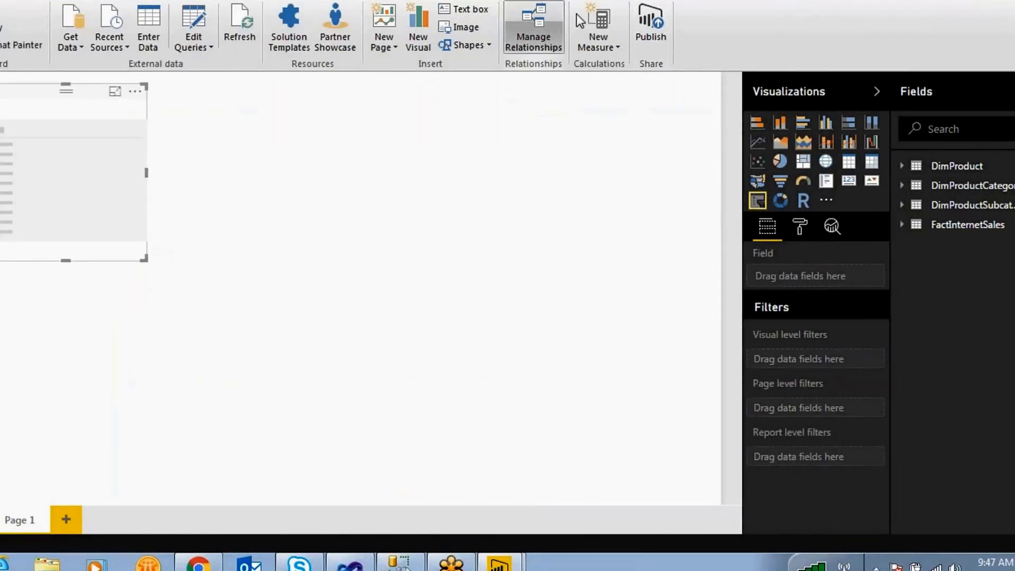
mouse_move(777, 199)
mouse_down()
mouse_move(731, 208)
mouse_move(780, 206)
mouse_up()
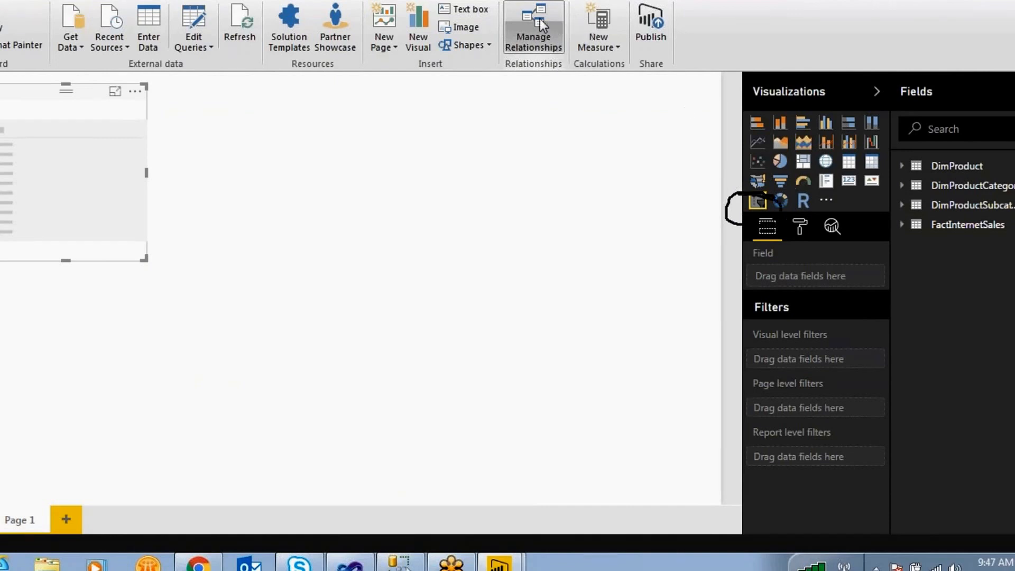
click(642, 175)
click(757, 201)
drag(125, 283, 297, 154)
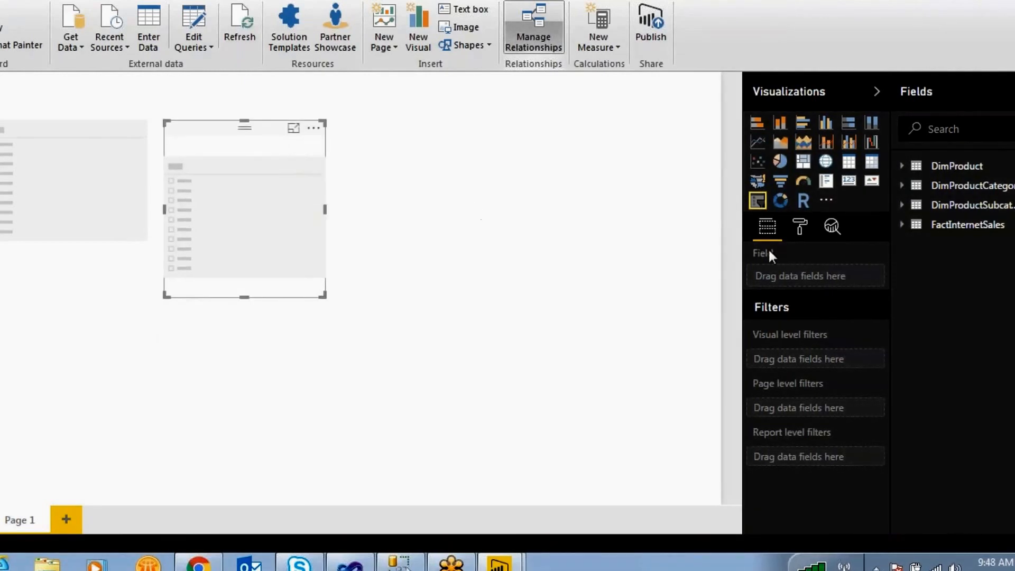
click(484, 188)
click(758, 201)
drag(113, 296, 521, 209)
drag(296, 212, 292, 170)
Step: Try ProductCategoryKey from DimProductCategory as the first slicer's field and clear it again
click(94, 156)
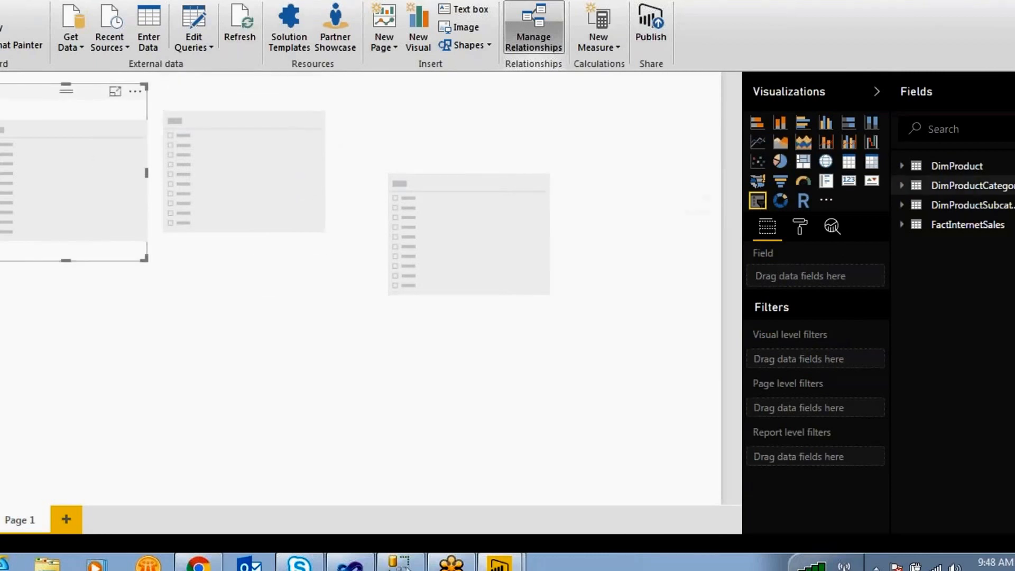
click(916, 188)
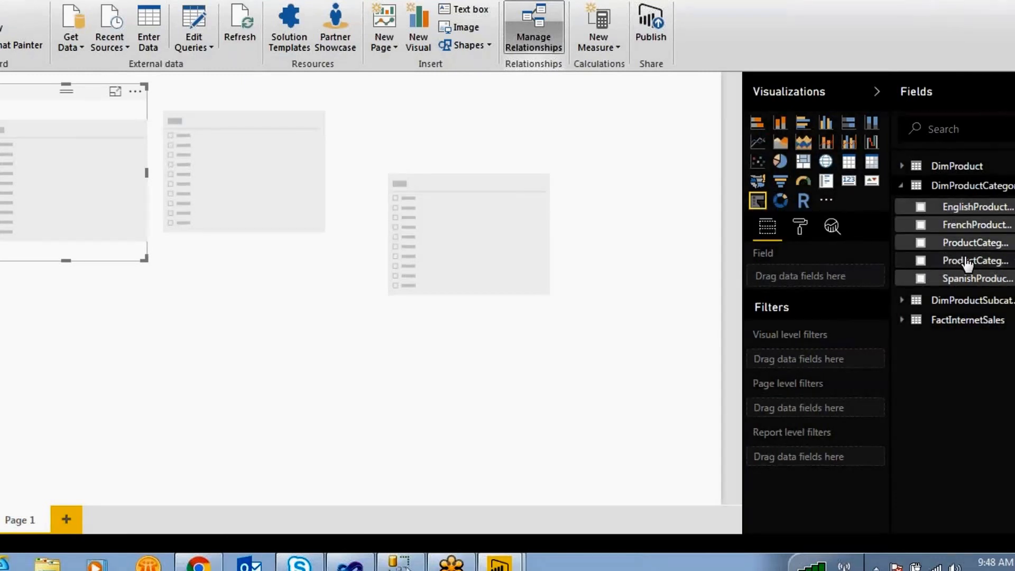
click(920, 261)
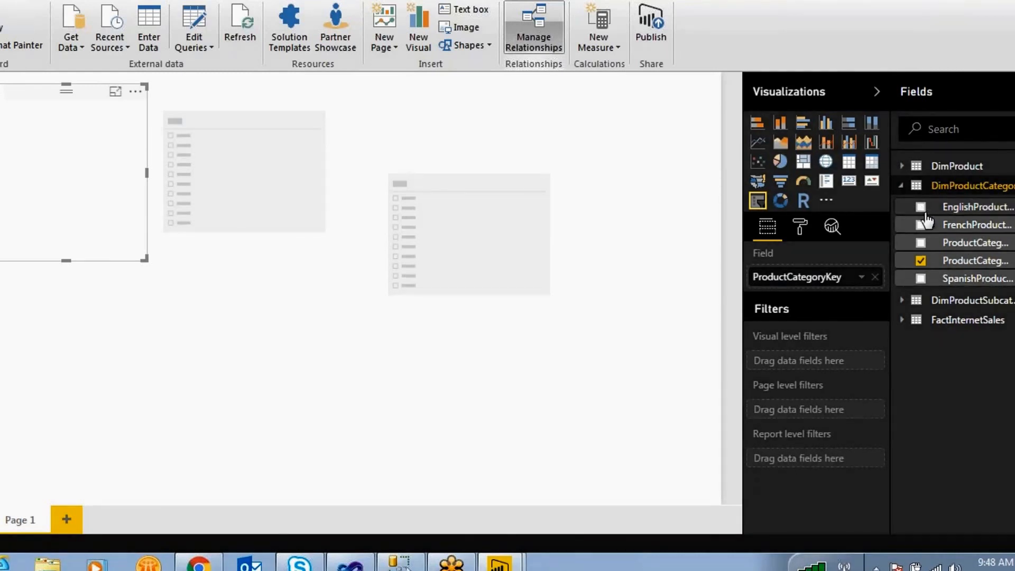
click(920, 260)
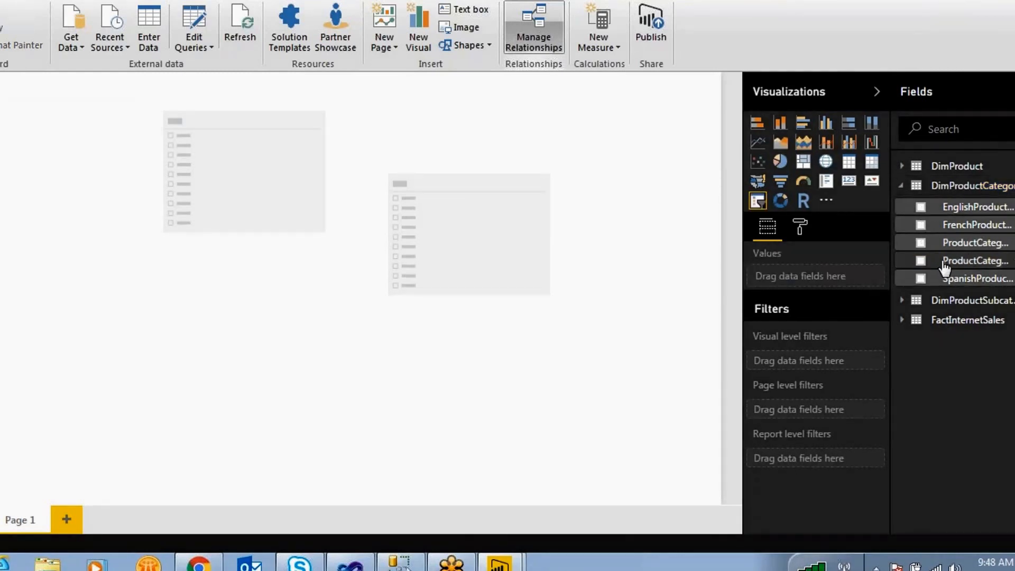
Step: Add a table of EnglishProductCategoryName from DimProductCategory and place it beside the two empty slicers, in the first slicer's former spot
click(921, 208)
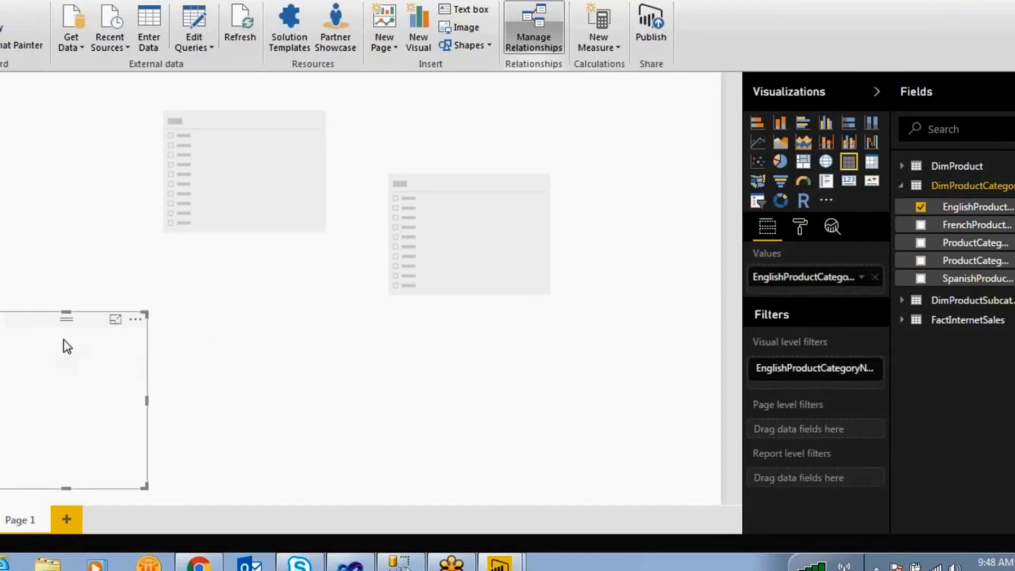
drag(67, 346, 43, 117)
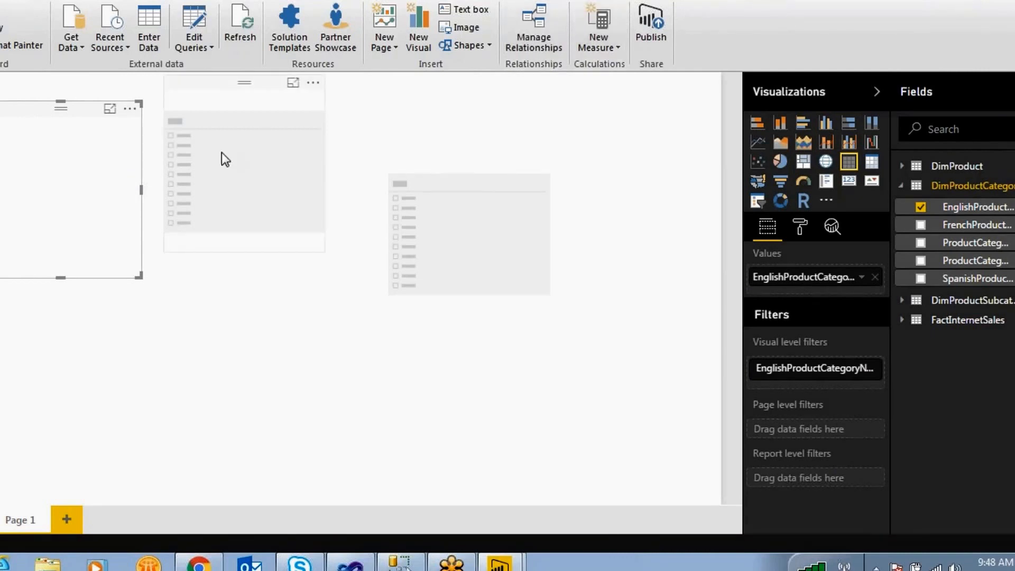
Step: Set the second slicer's field to EnglishProductSubcategoryName from DimProductSubcategory and look through its list of subcategories
click(210, 131)
drag(210, 132, 206, 122)
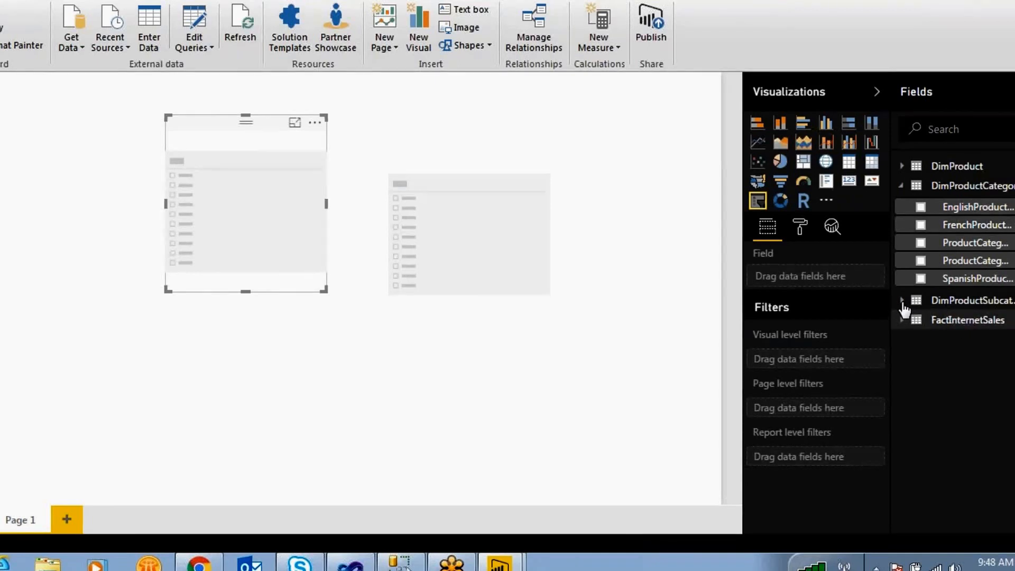
click(922, 302)
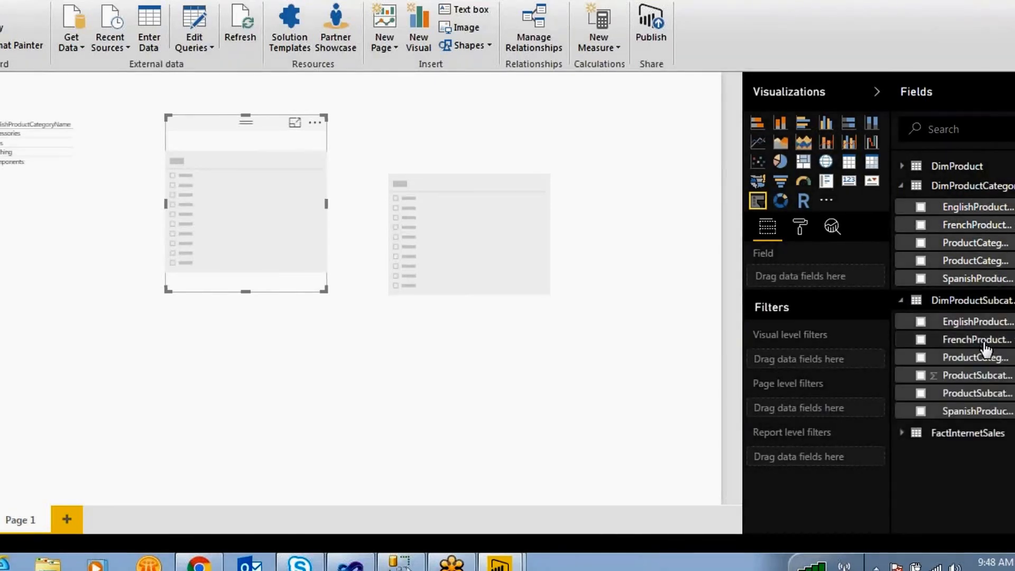
click(920, 321)
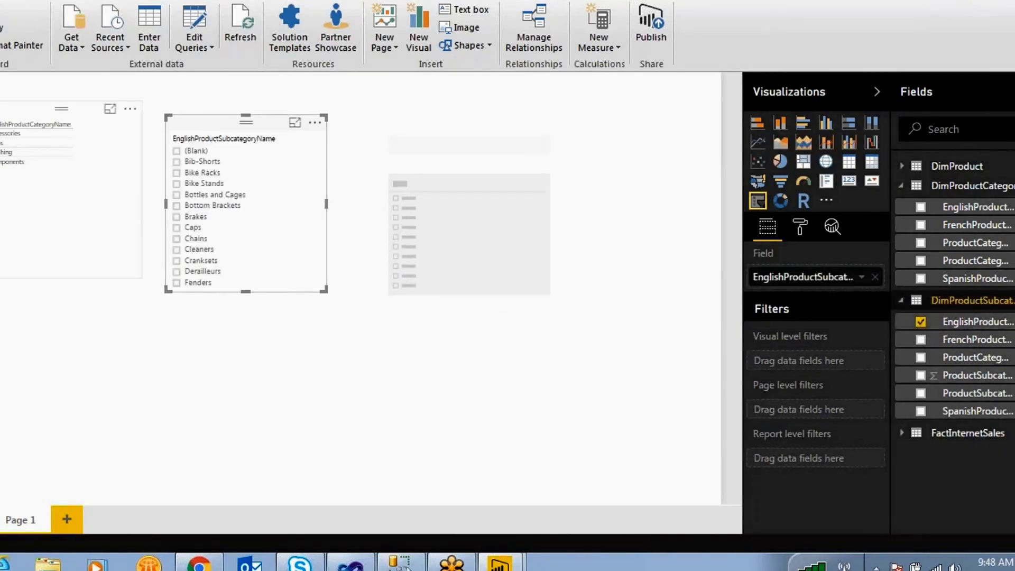
click(47, 179)
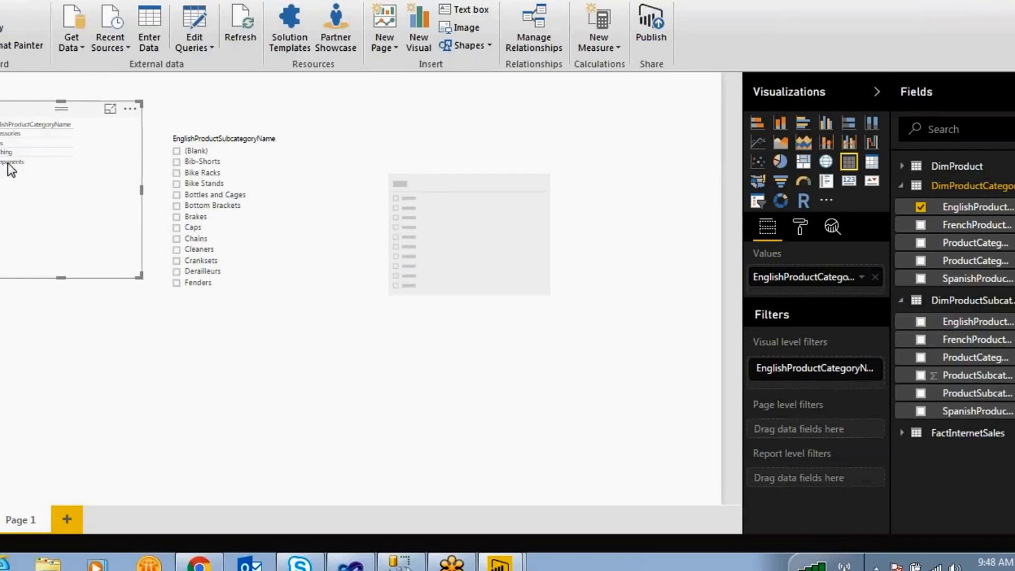
click(222, 130)
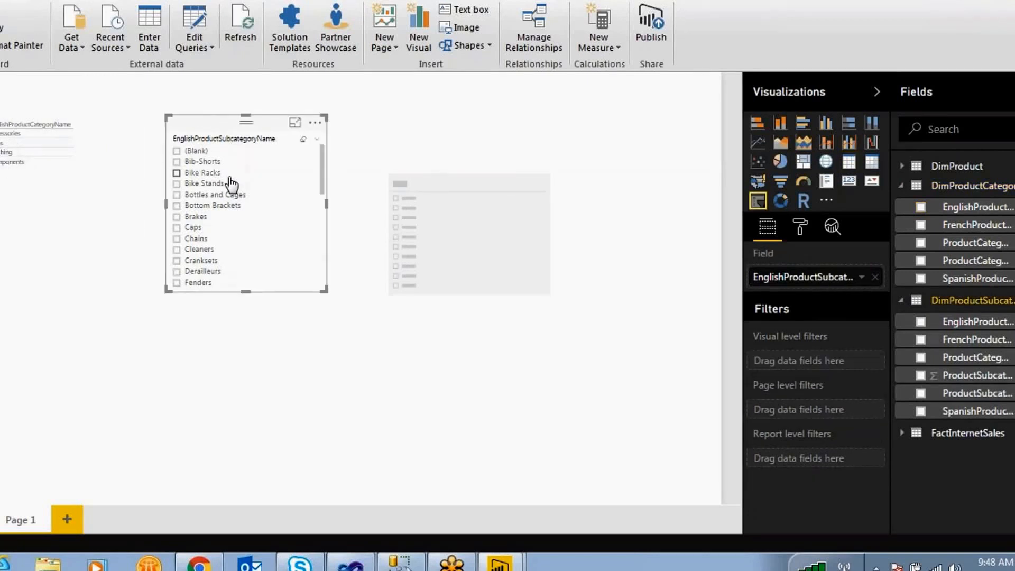
drag(323, 156, 325, 270)
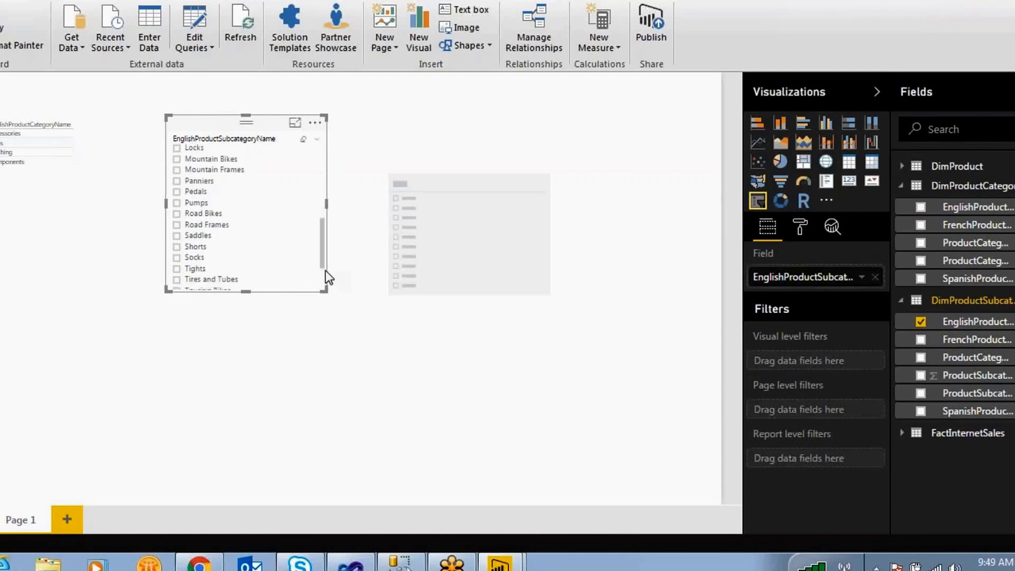
Step: Set the third slicer's field to EnglishProductName from DimProduct and line up both slicers with the category table
click(436, 149)
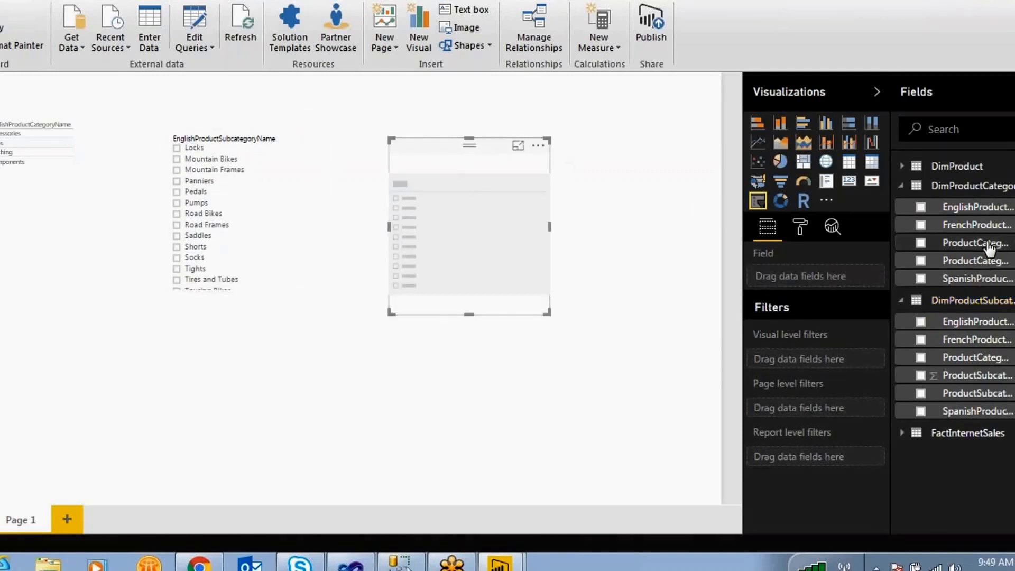
click(903, 300)
click(904, 186)
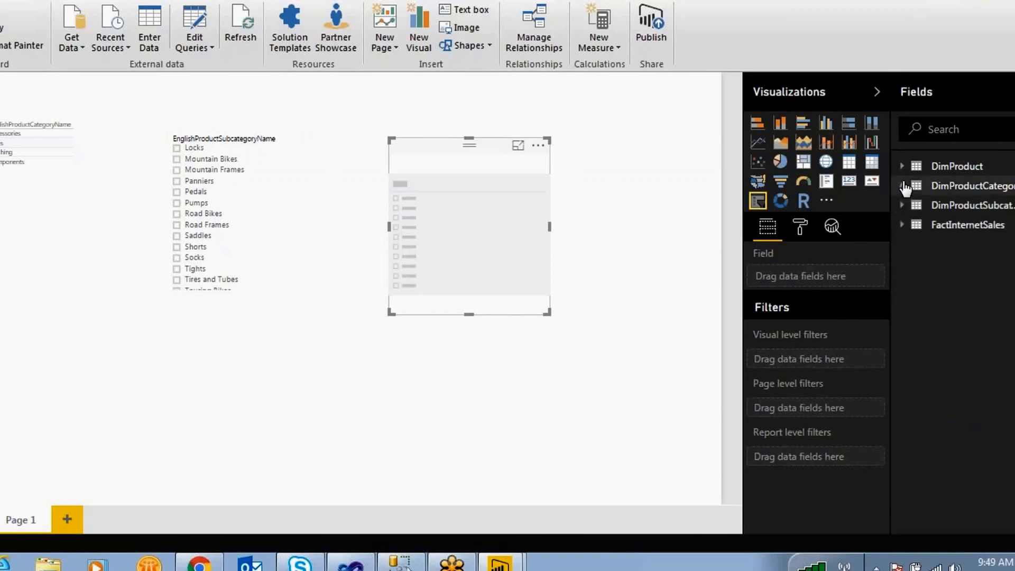
click(902, 166)
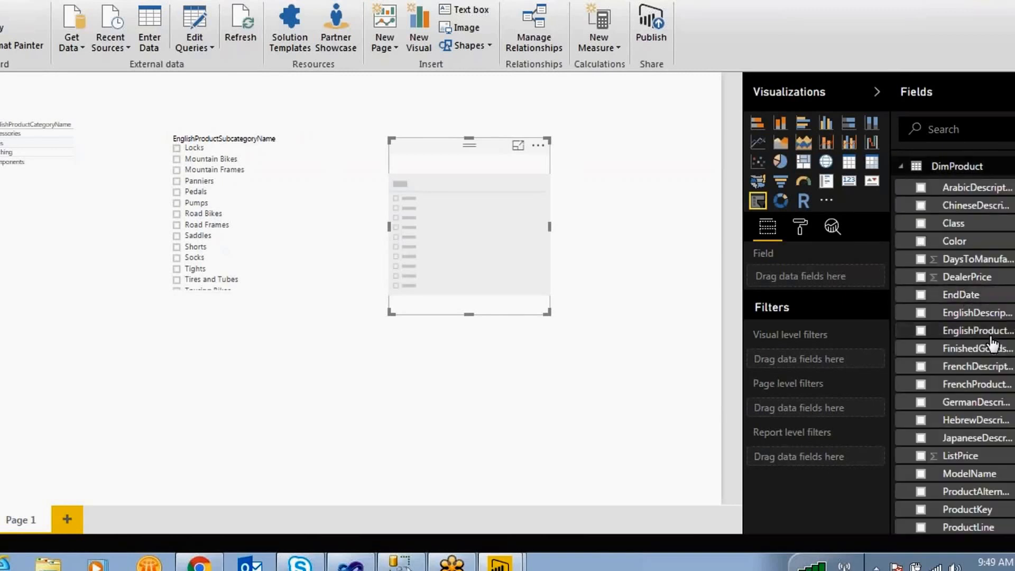
scroll(992, 343, down, 3)
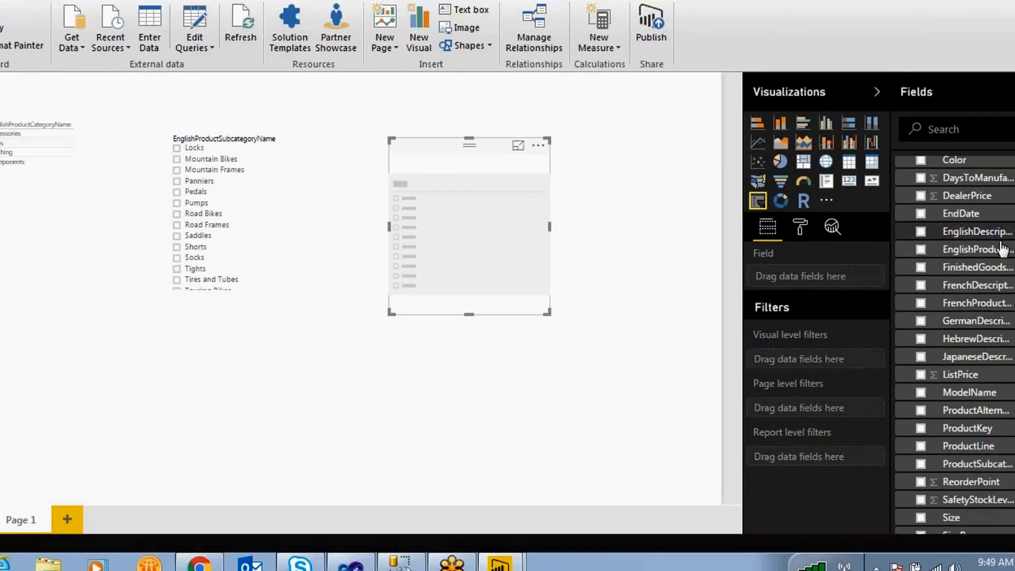
click(920, 252)
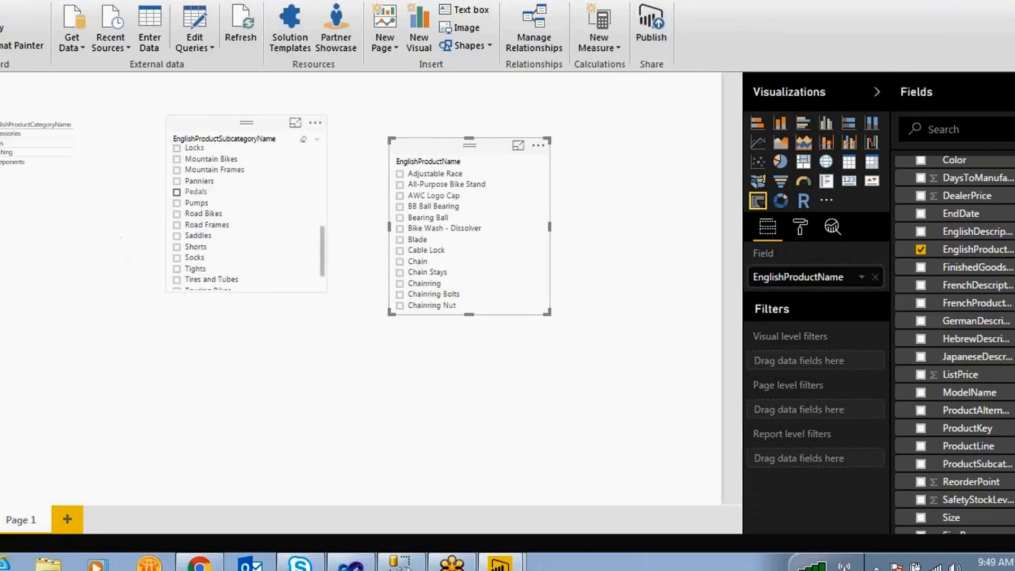
drag(195, 129, 192, 108)
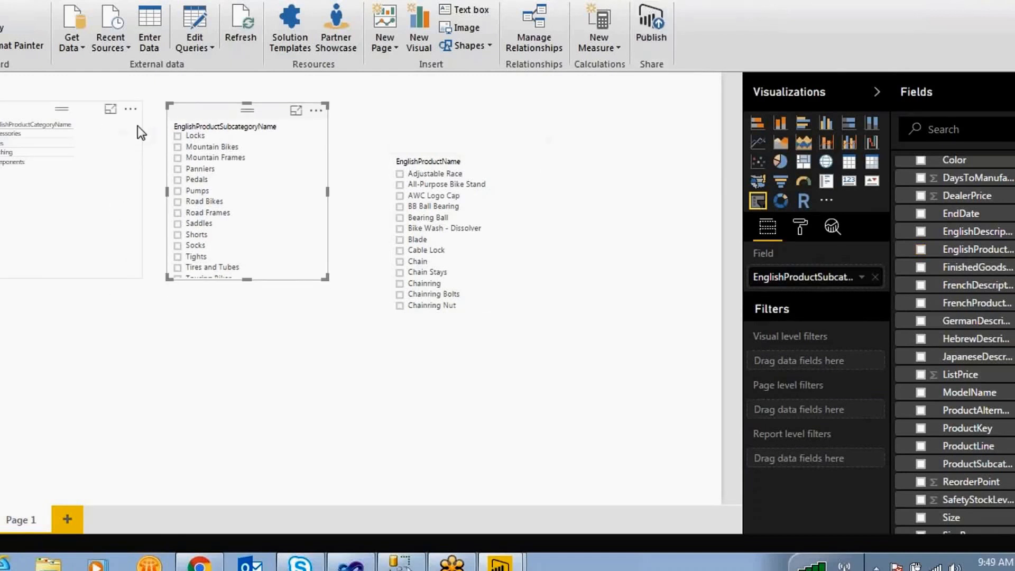
drag(423, 147, 408, 113)
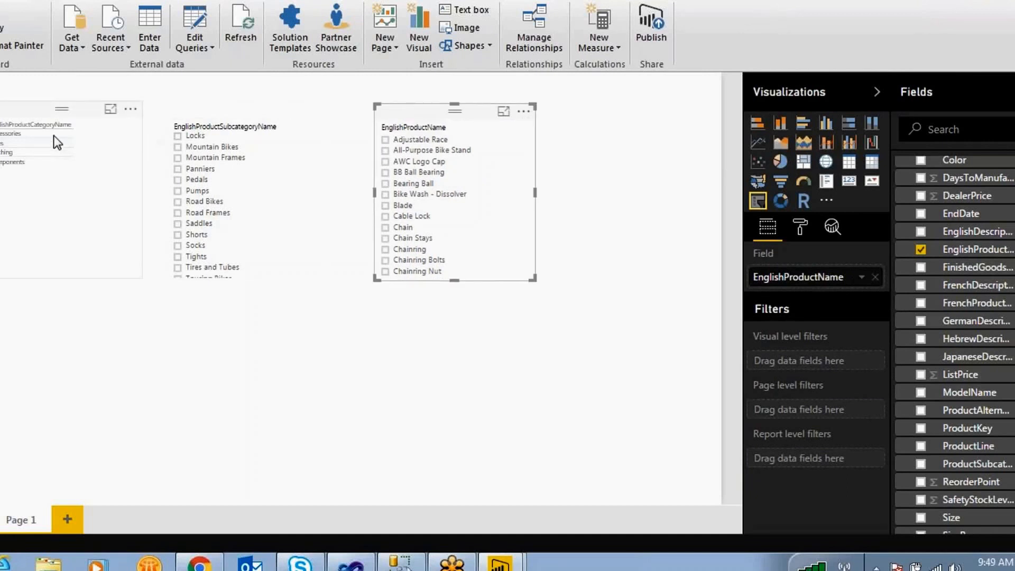
Step: Set the text size of the product category table to 15 in its general formatting
click(77, 109)
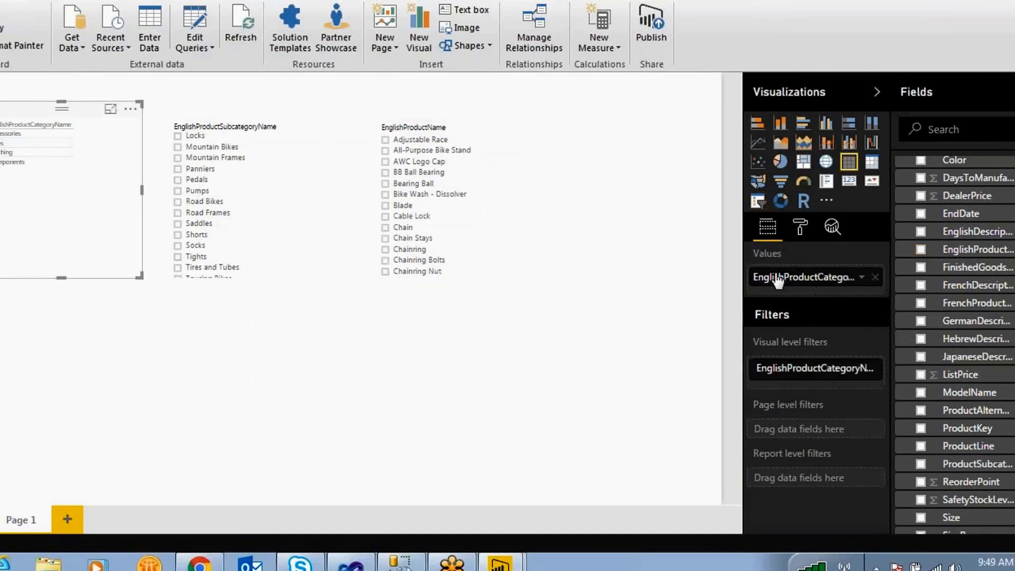
click(801, 228)
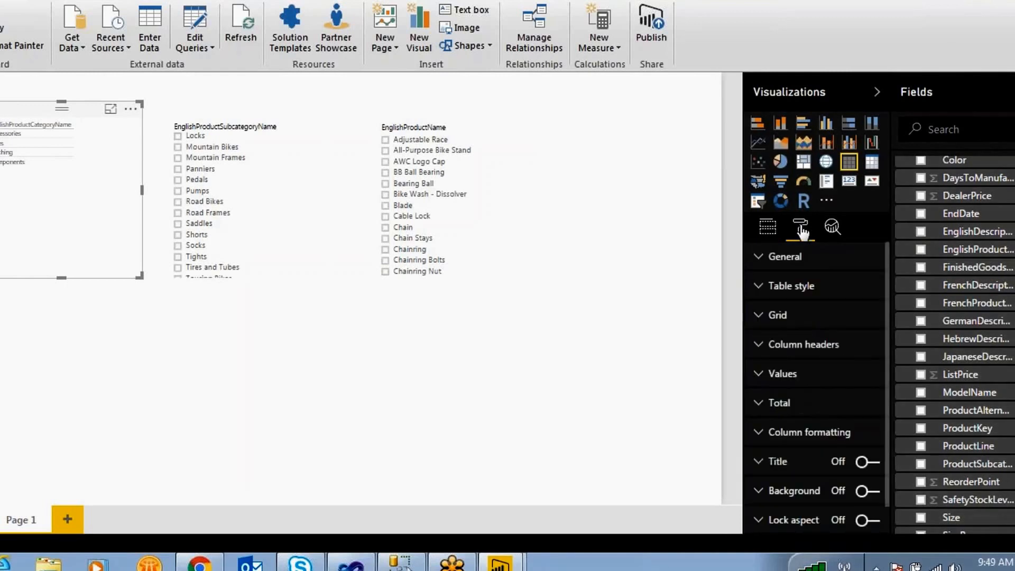
click(791, 265)
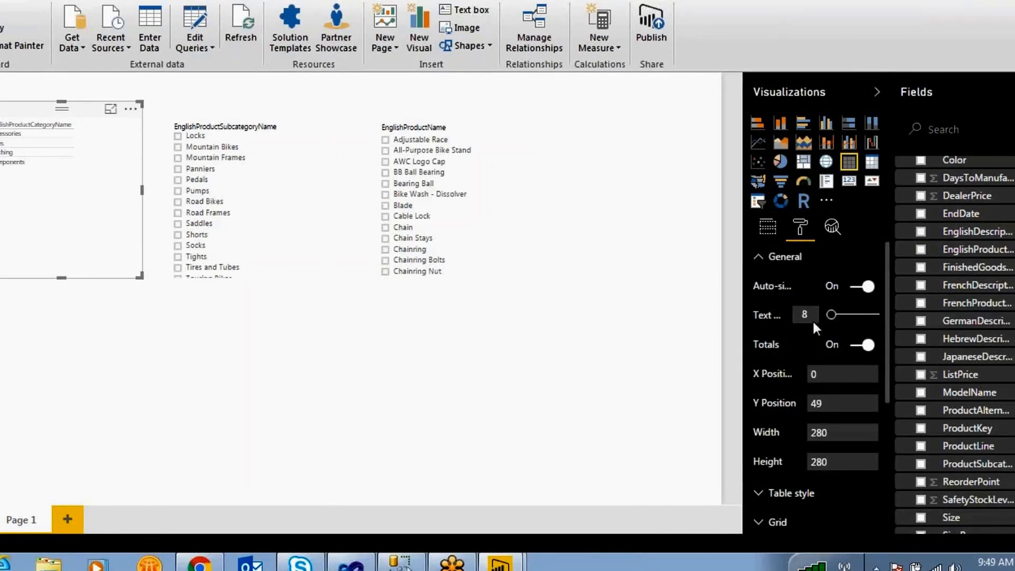
drag(831, 315, 842, 319)
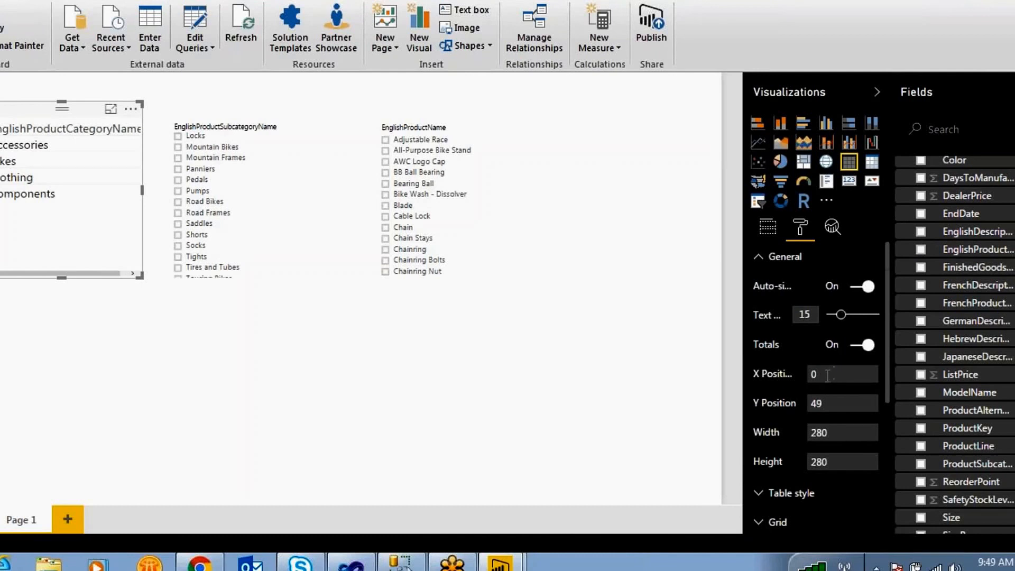
click(771, 260)
click(762, 262)
click(759, 262)
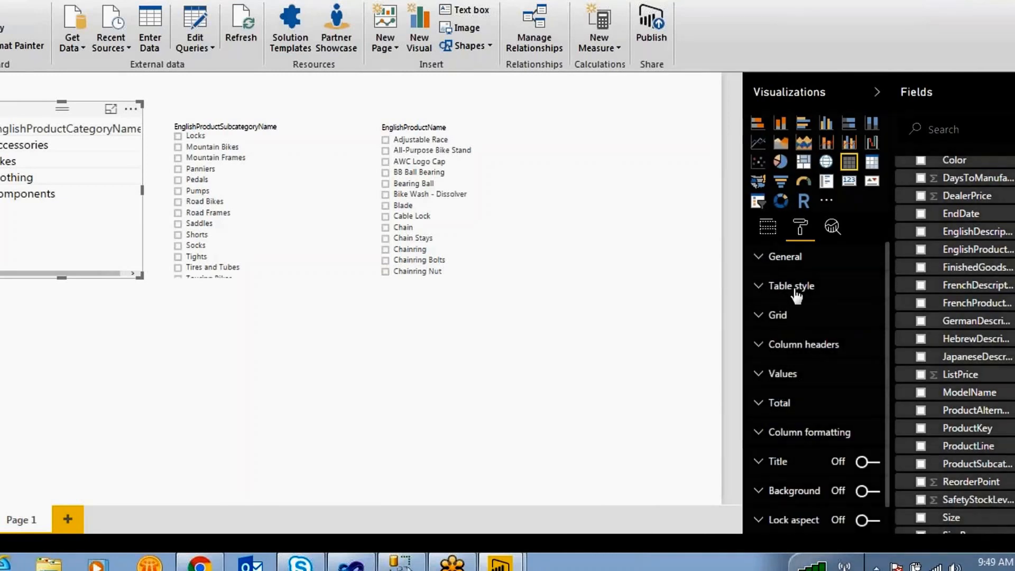
Step: Try the Minimal and Bold header styles on the category table, and settle on the Alternating rows style
click(762, 288)
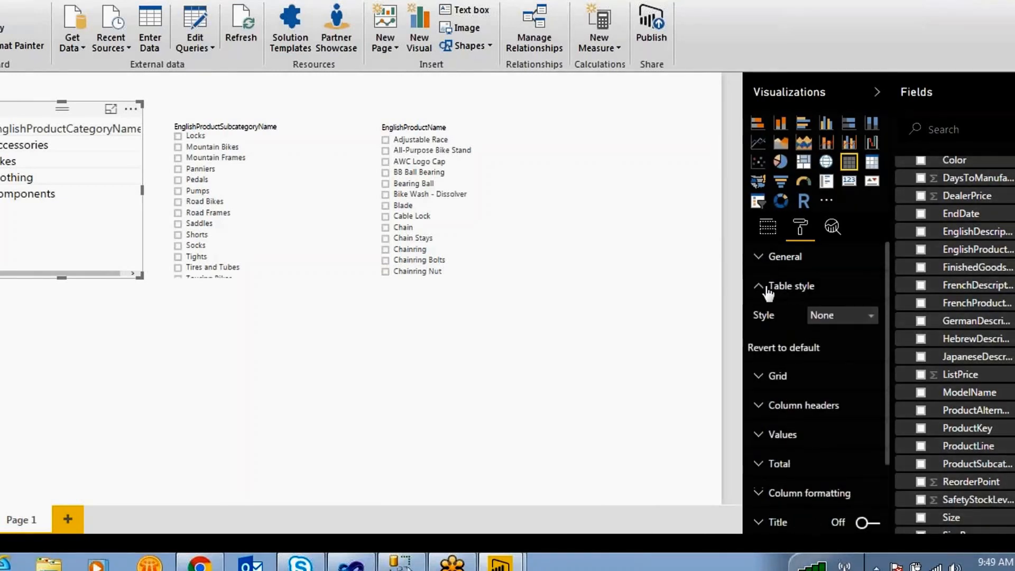
click(839, 317)
click(839, 351)
click(834, 326)
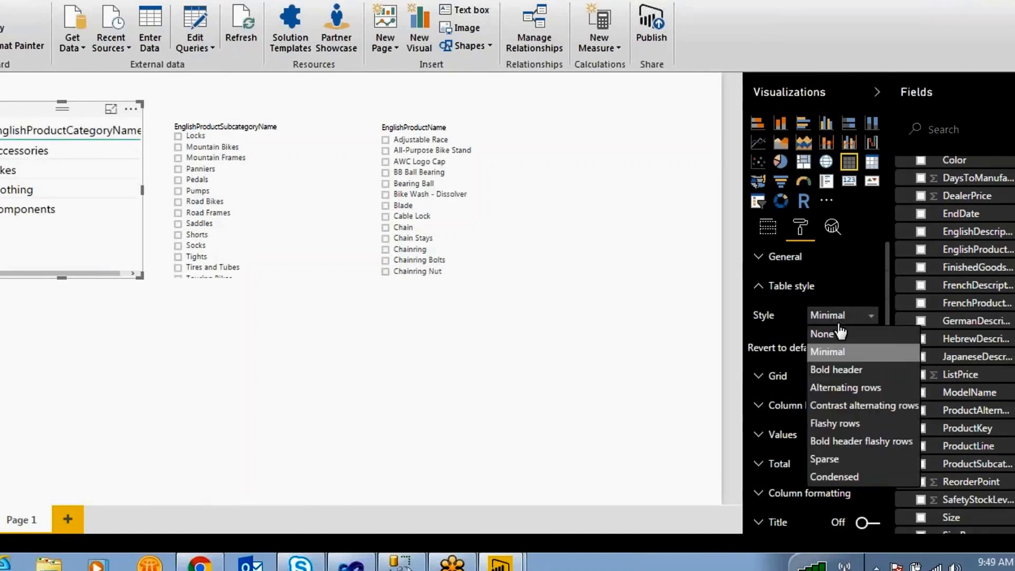
click(842, 366)
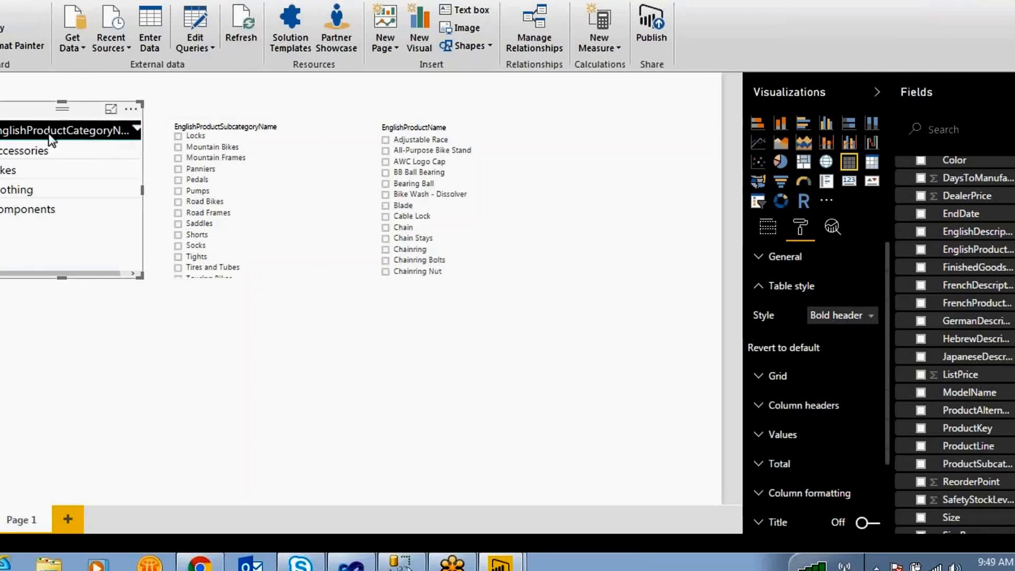
click(860, 316)
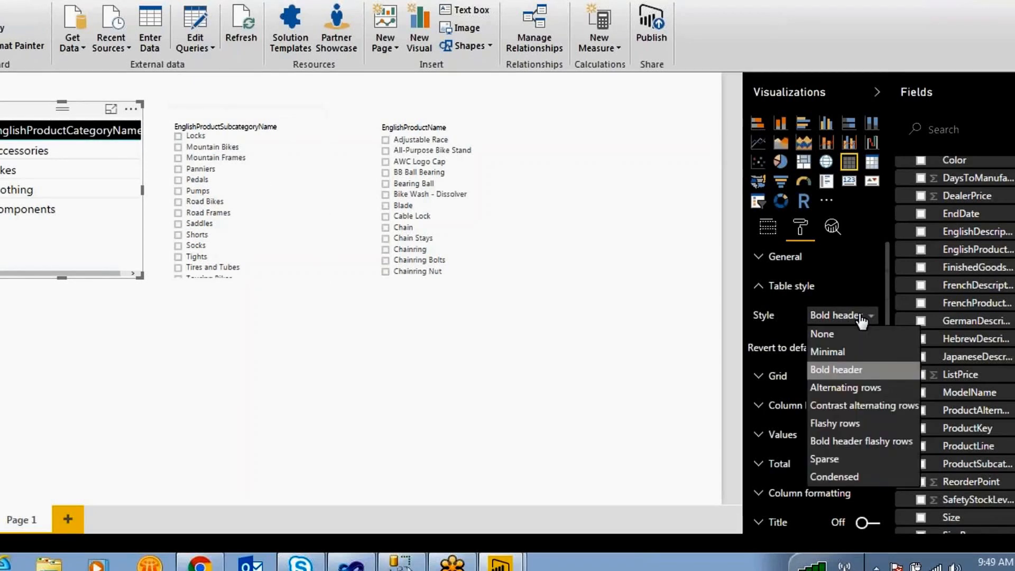
click(860, 390)
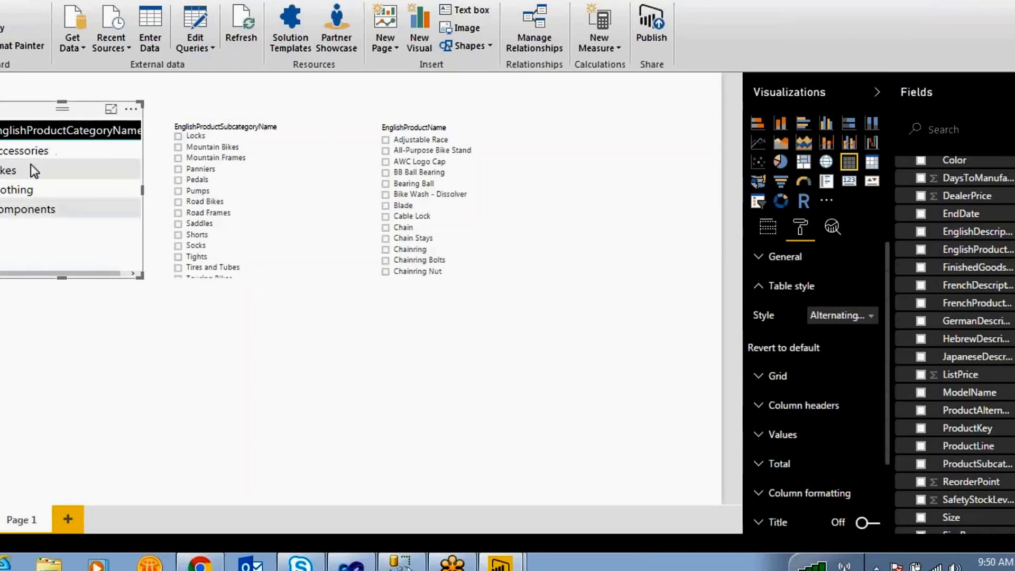
click(841, 316)
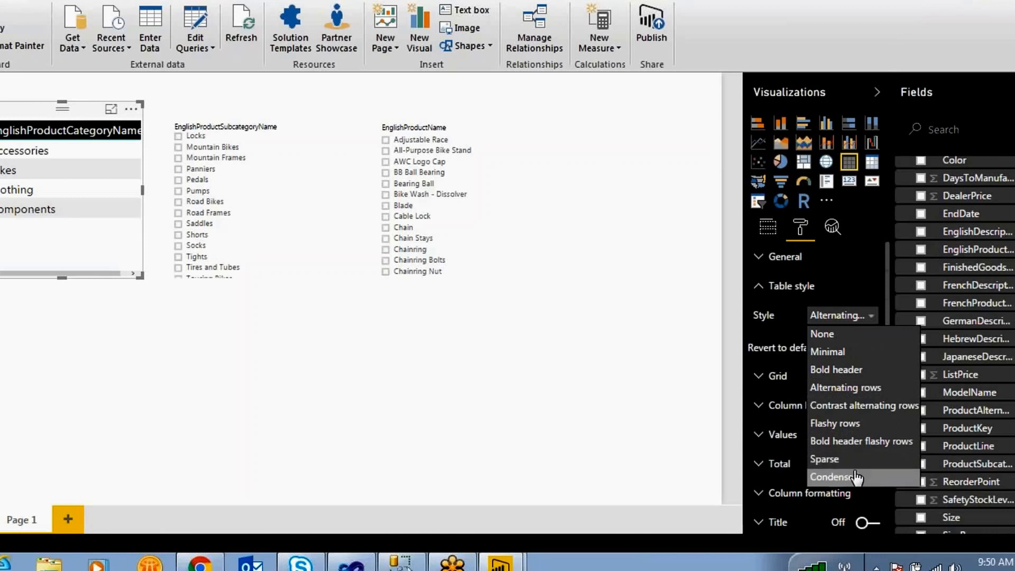
click(675, 355)
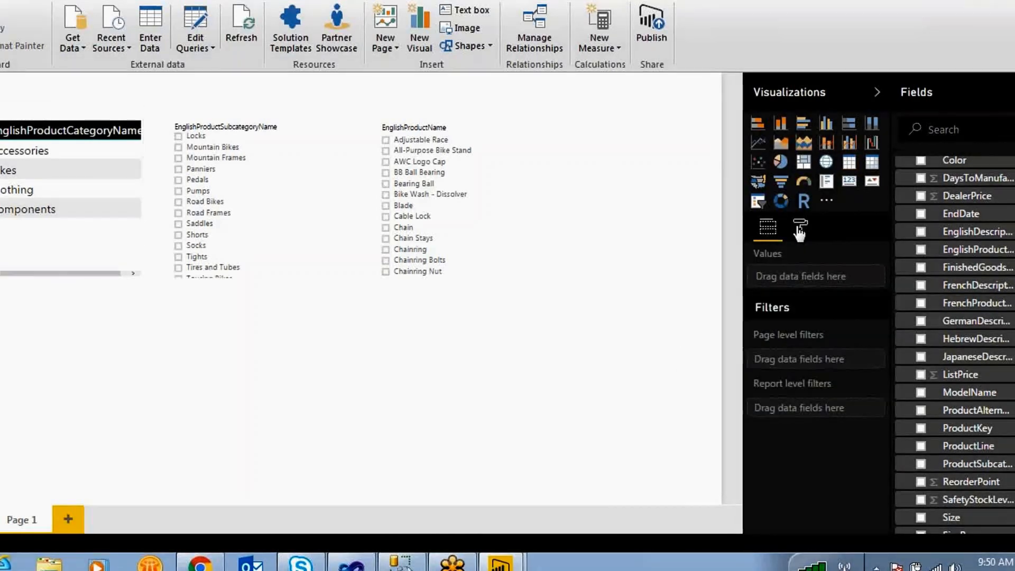
Step: Turn on the title and the background for the category table
click(74, 110)
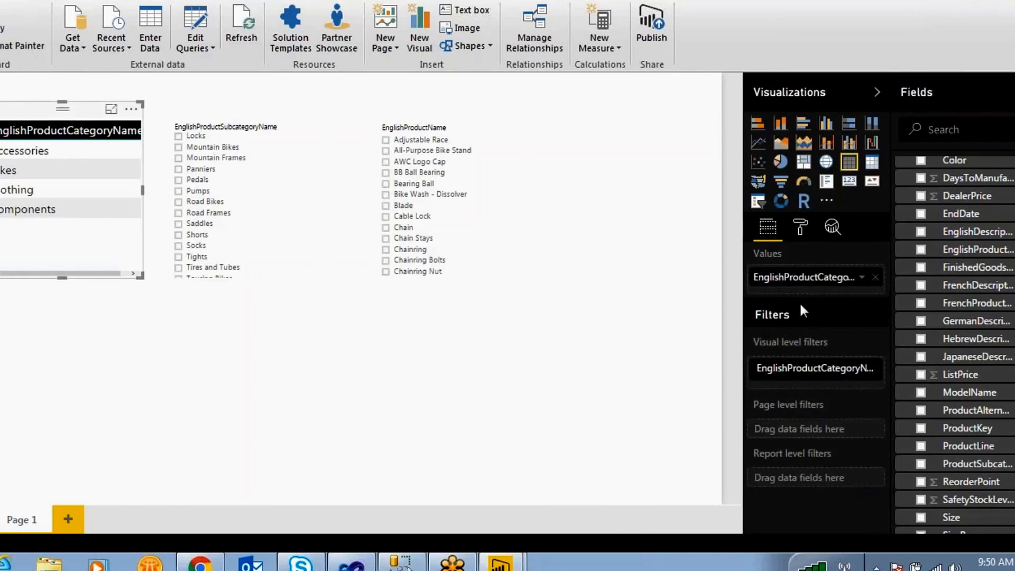
click(800, 227)
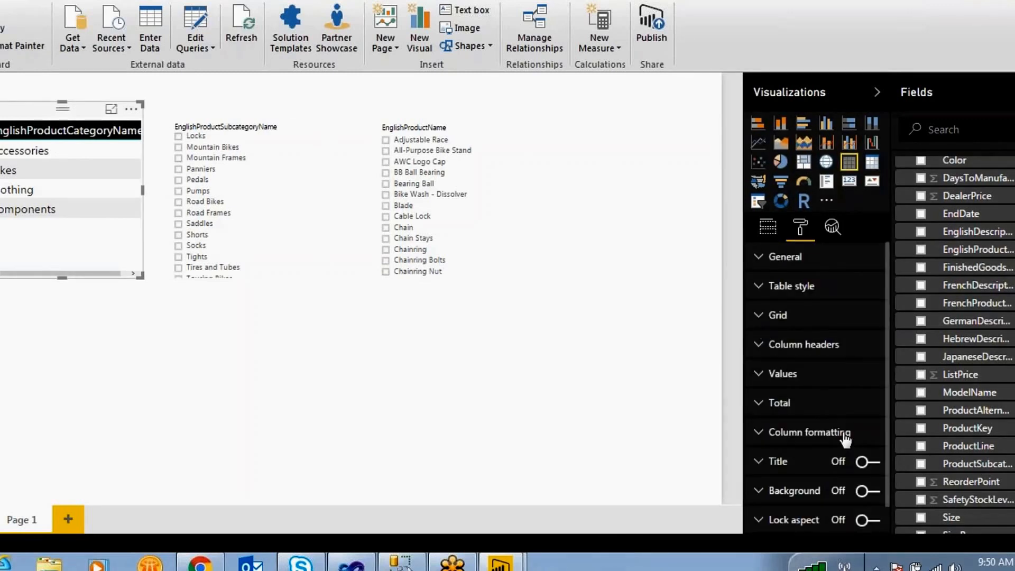
scroll(845, 438, down, 1)
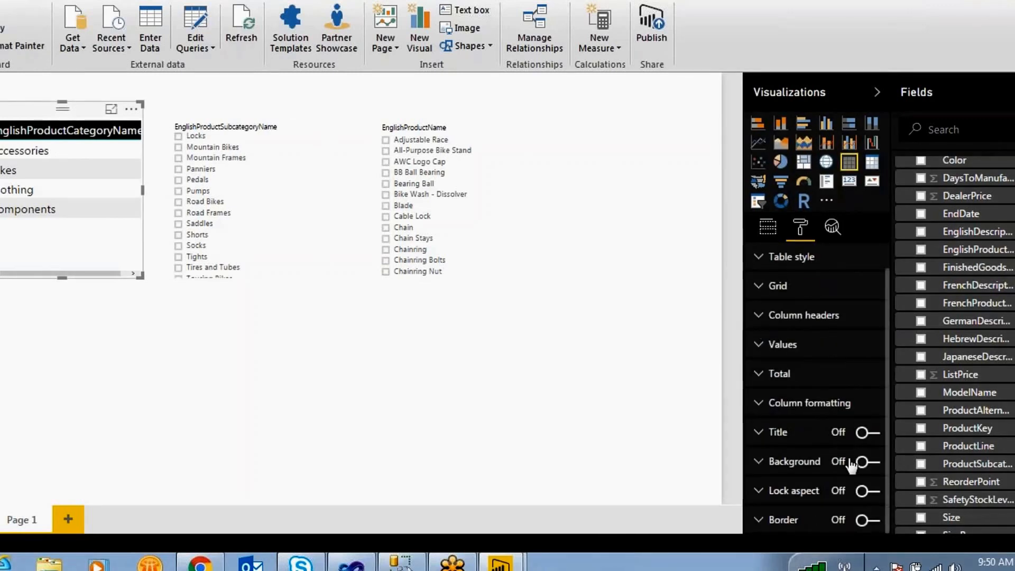
click(872, 434)
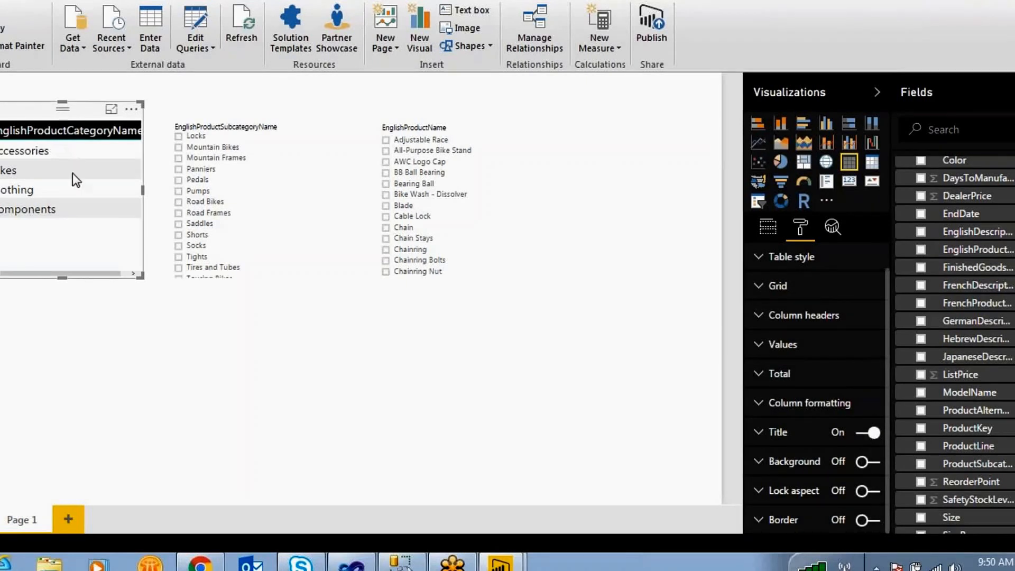
click(871, 463)
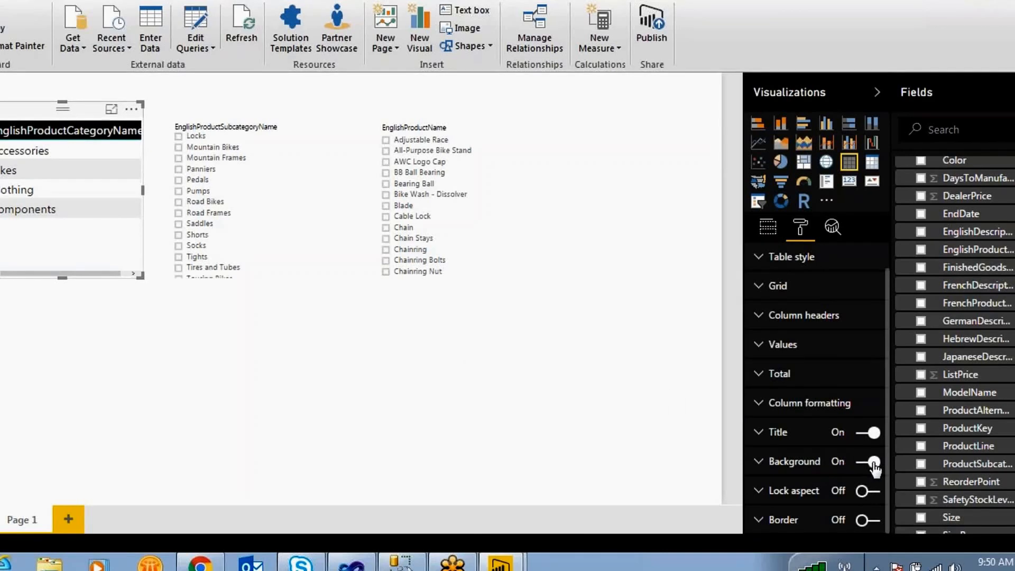
click(863, 464)
click(862, 464)
Step: Give the category table a red background with 17% transparency
click(814, 463)
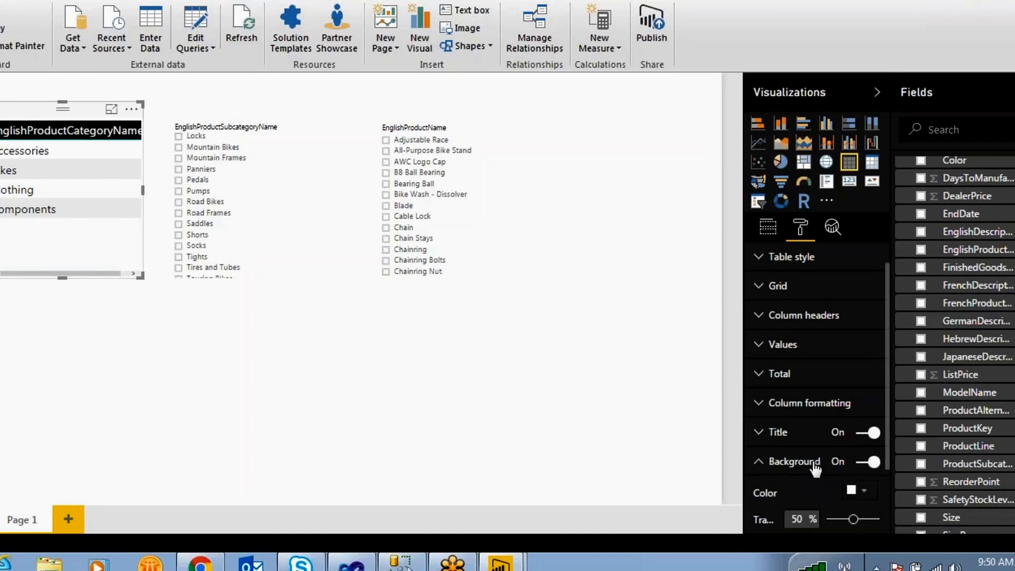
click(864, 493)
click(800, 422)
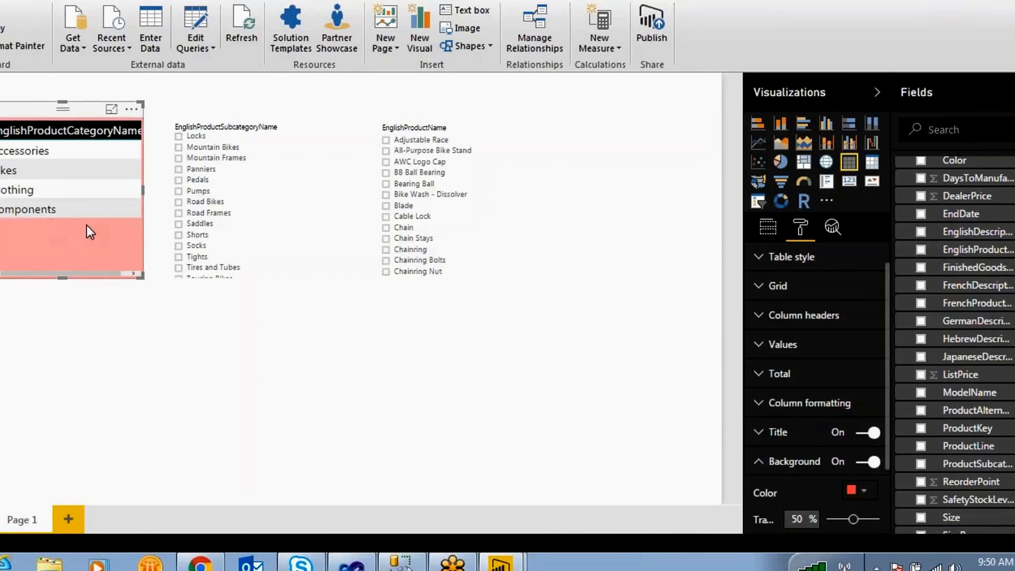
drag(888, 455, 901, 543)
drag(854, 434, 828, 434)
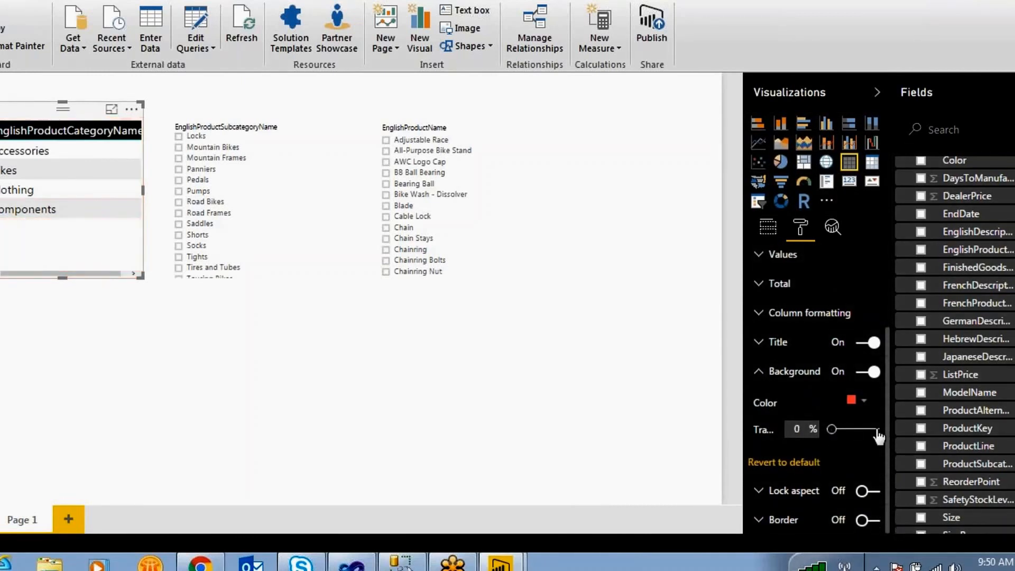
click(840, 434)
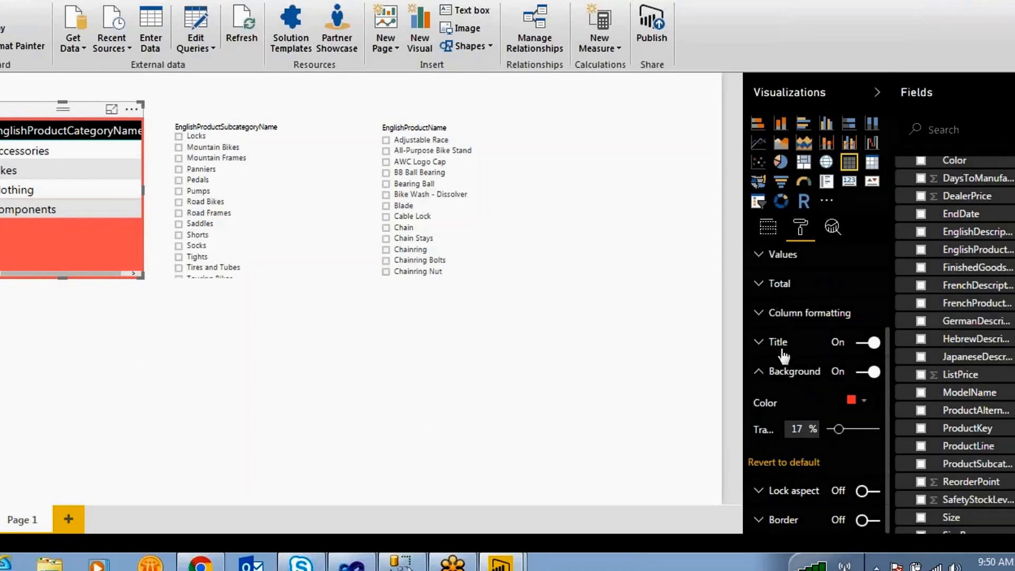
click(760, 374)
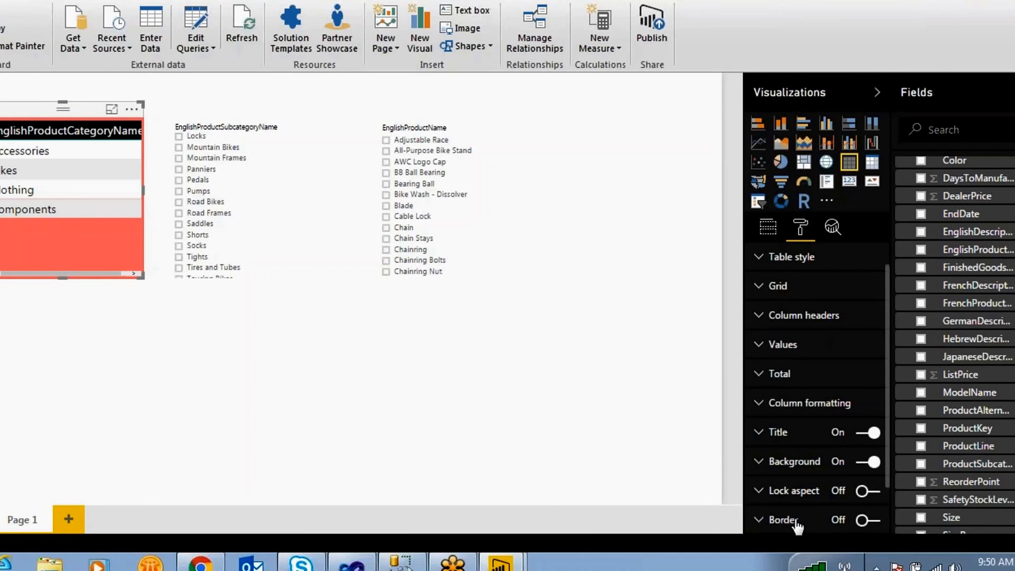
Step: Turn on the category table's border and colour it dark teal
click(759, 522)
click(863, 460)
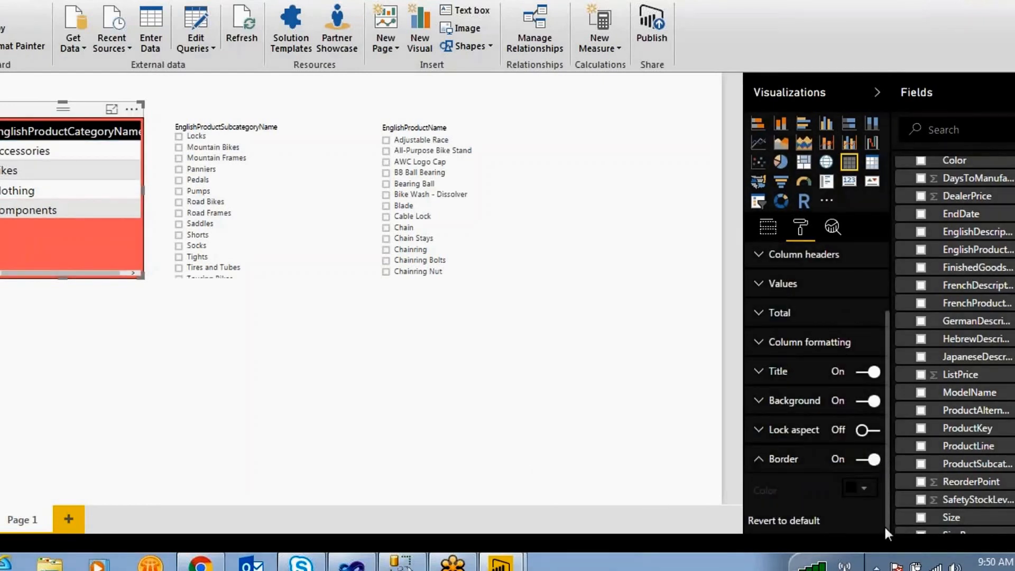
click(859, 488)
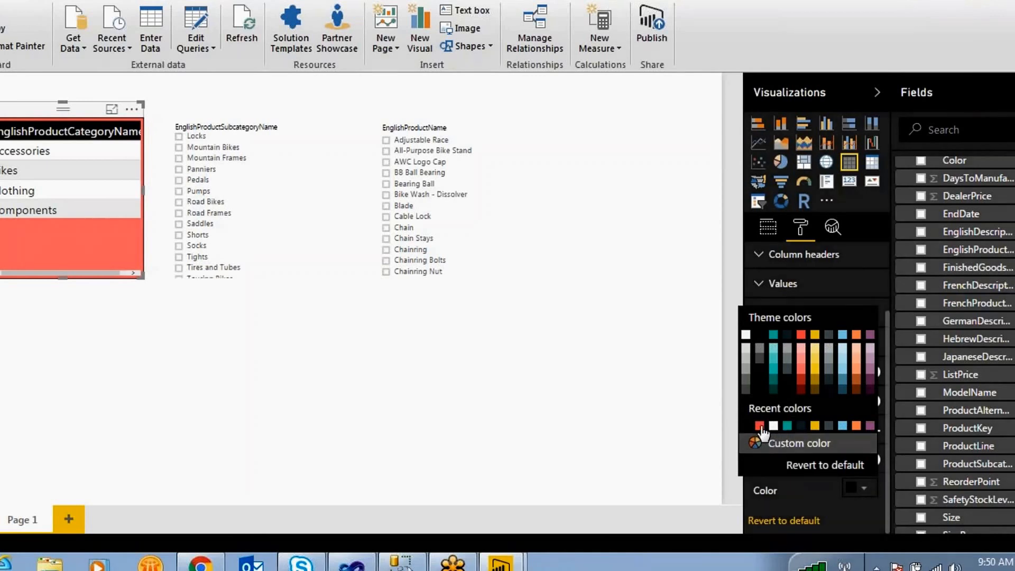
click(772, 397)
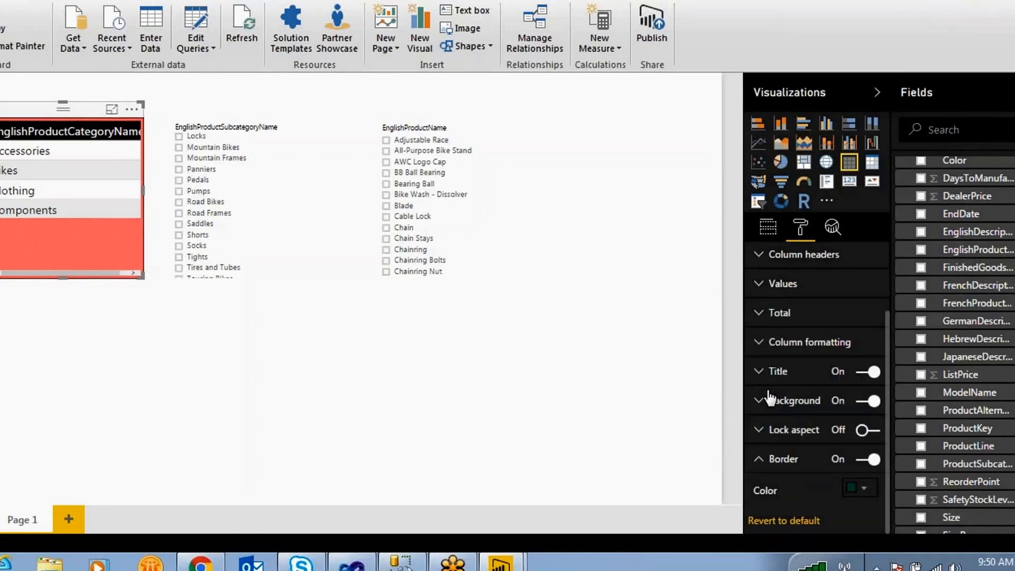
click(158, 376)
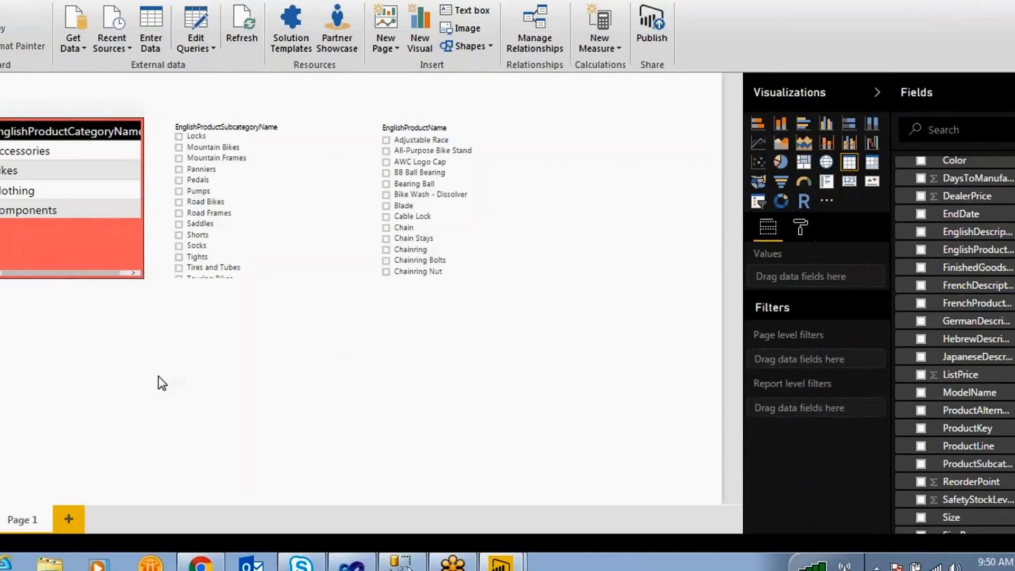
Step: Examine the category table's column header and the formatting options of the subcategory and product slicers
click(75, 140)
click(136, 132)
click(135, 130)
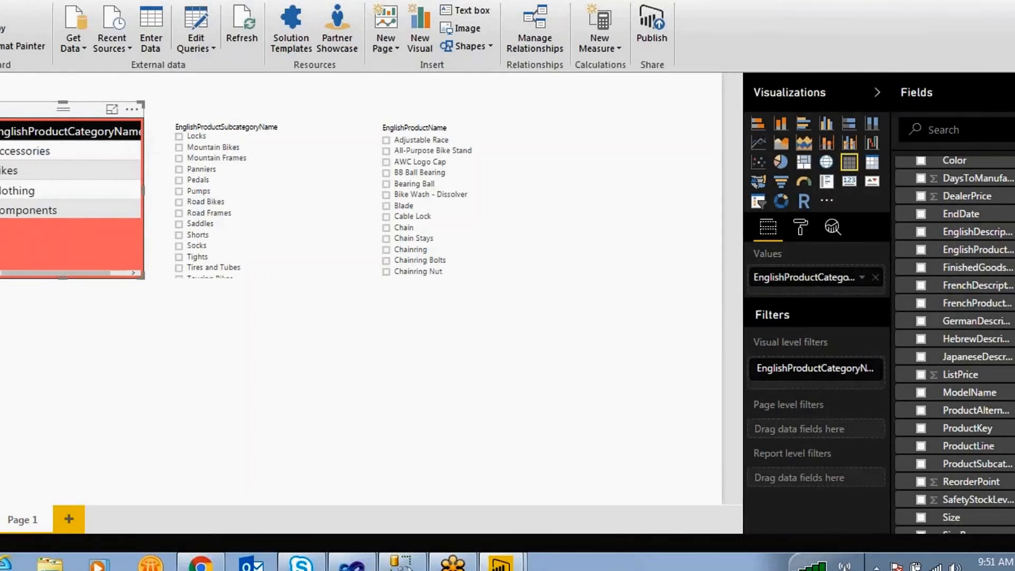
click(4, 132)
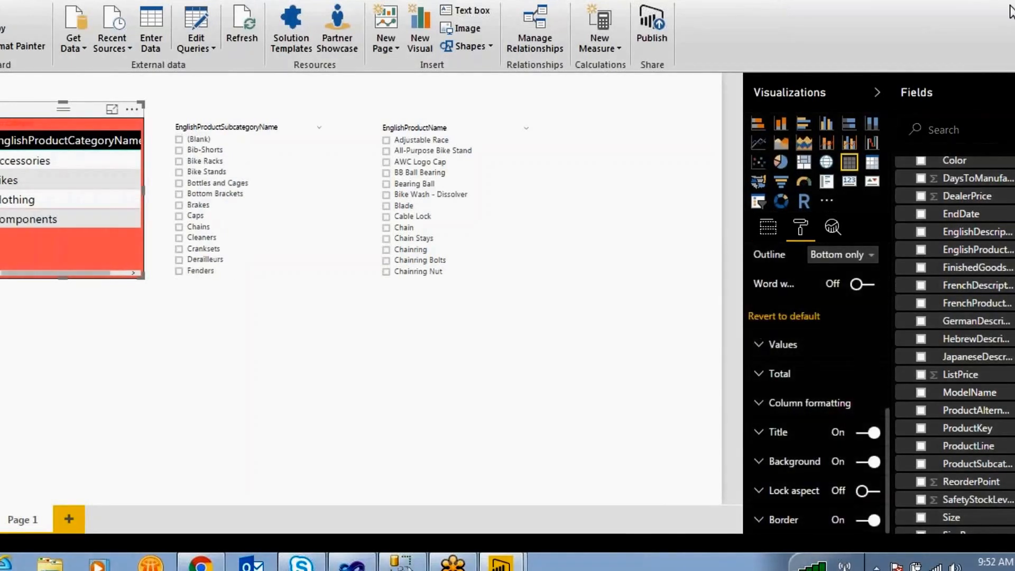
click(230, 110)
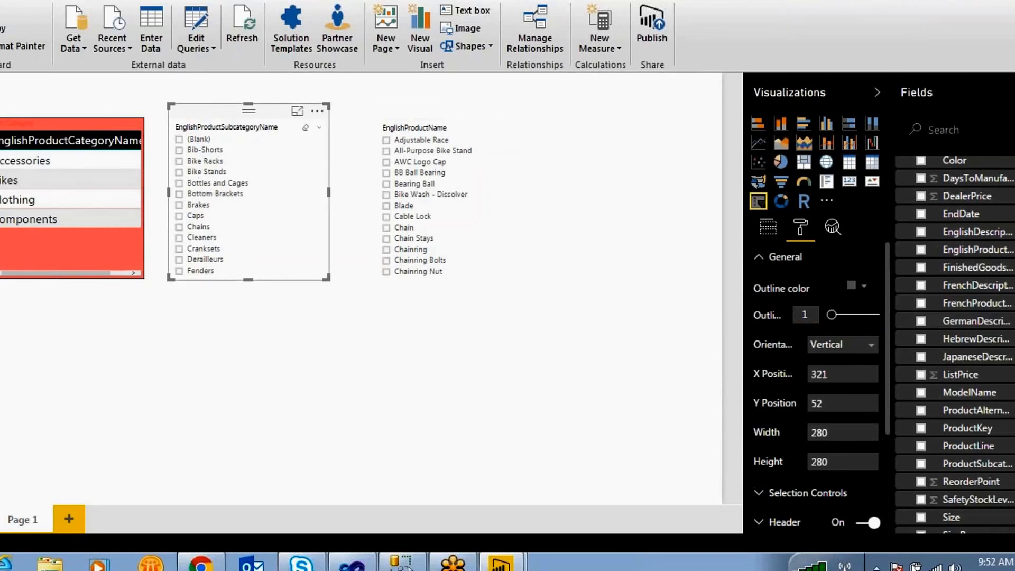
click(433, 109)
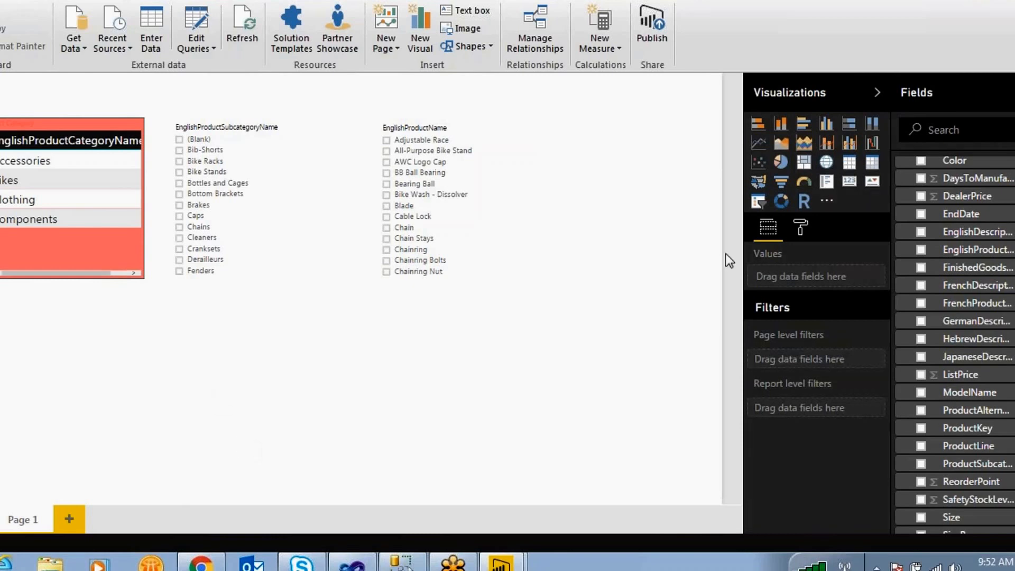
Step: Add a second table beneath the slicers showing EnglishProductCategoryName from DimProductCategory
click(845, 165)
drag(65, 288, 326, 316)
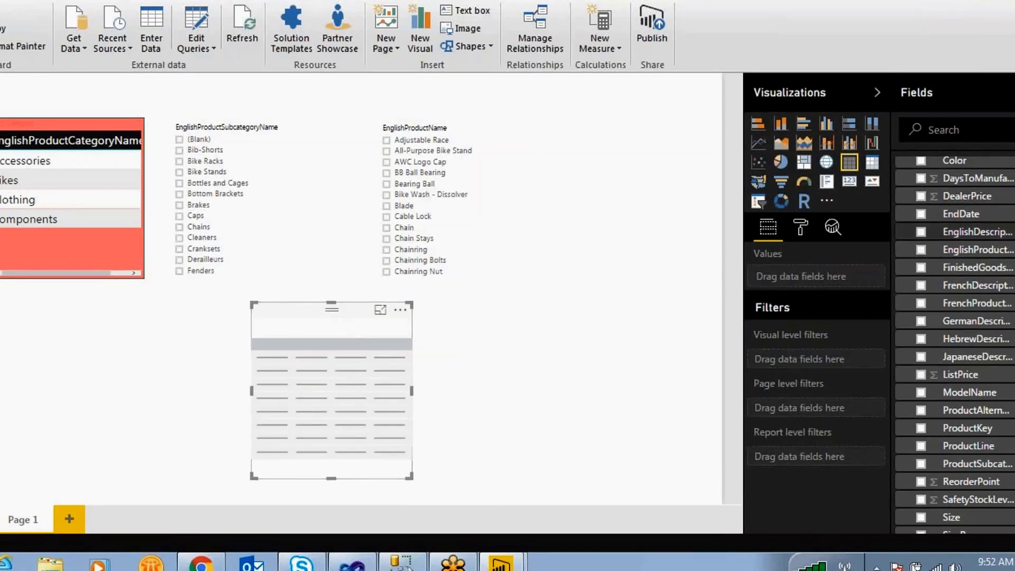
scroll(951, 232, up, 3)
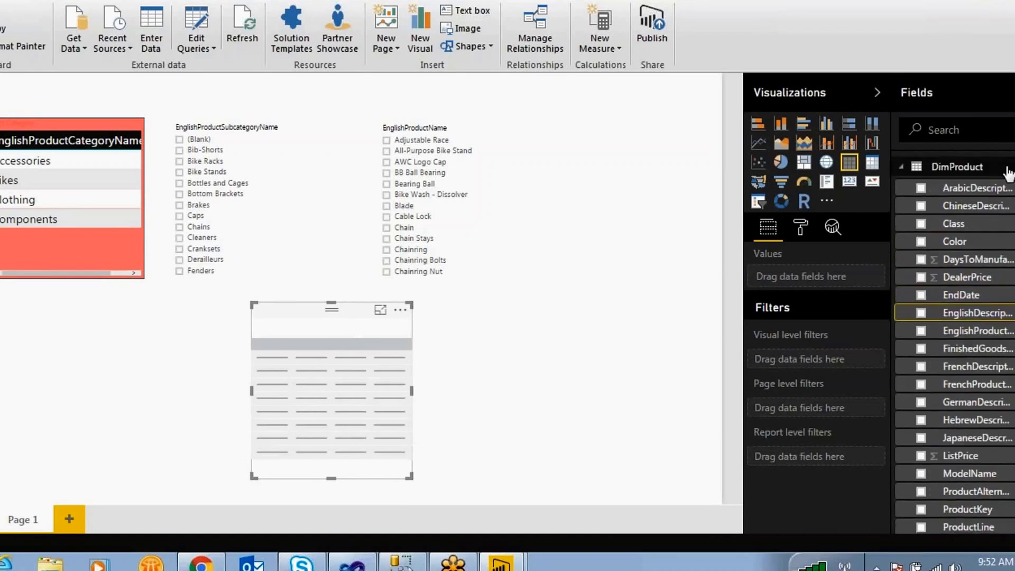
click(903, 168)
click(903, 168)
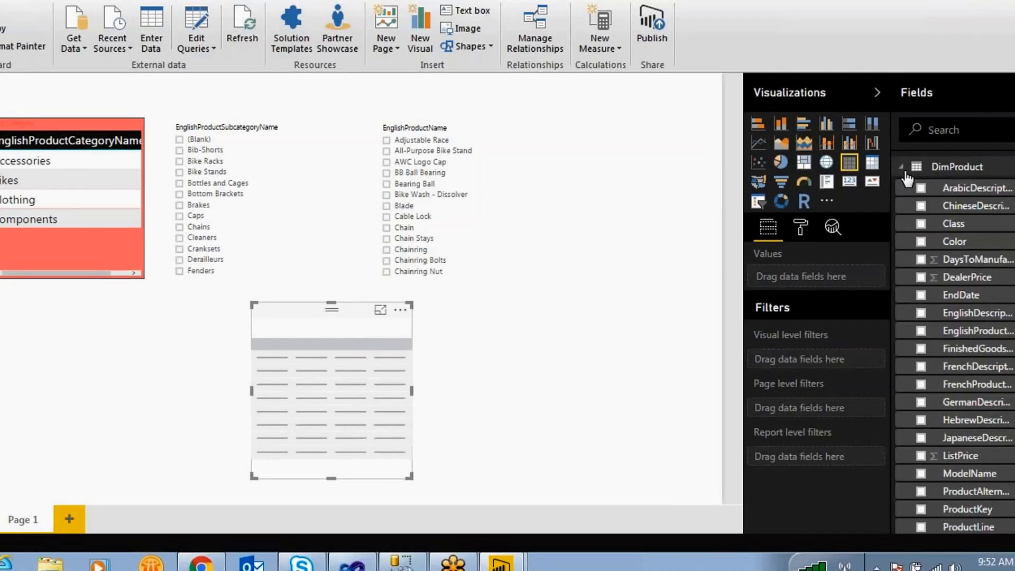
click(904, 168)
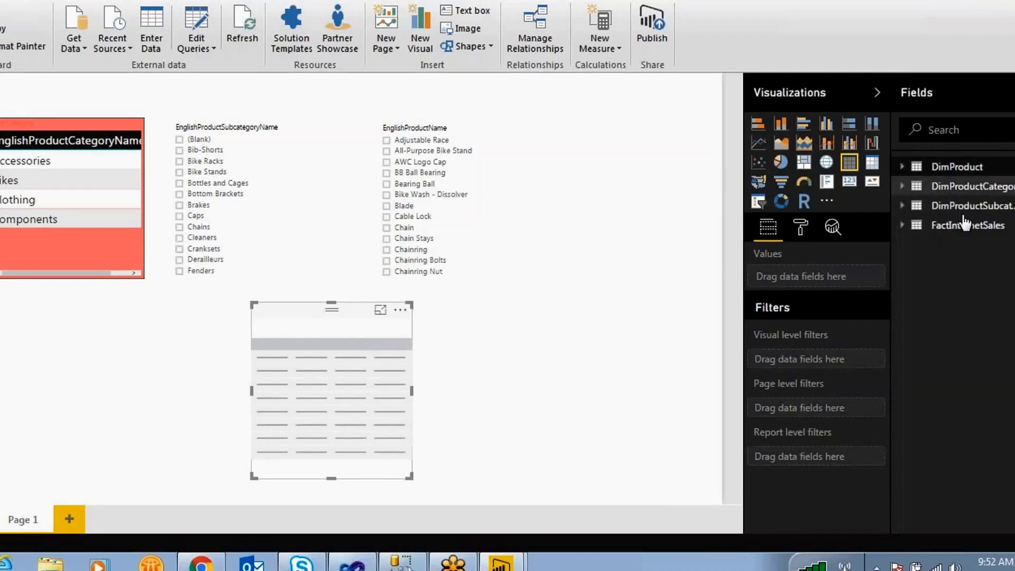
click(902, 186)
click(920, 207)
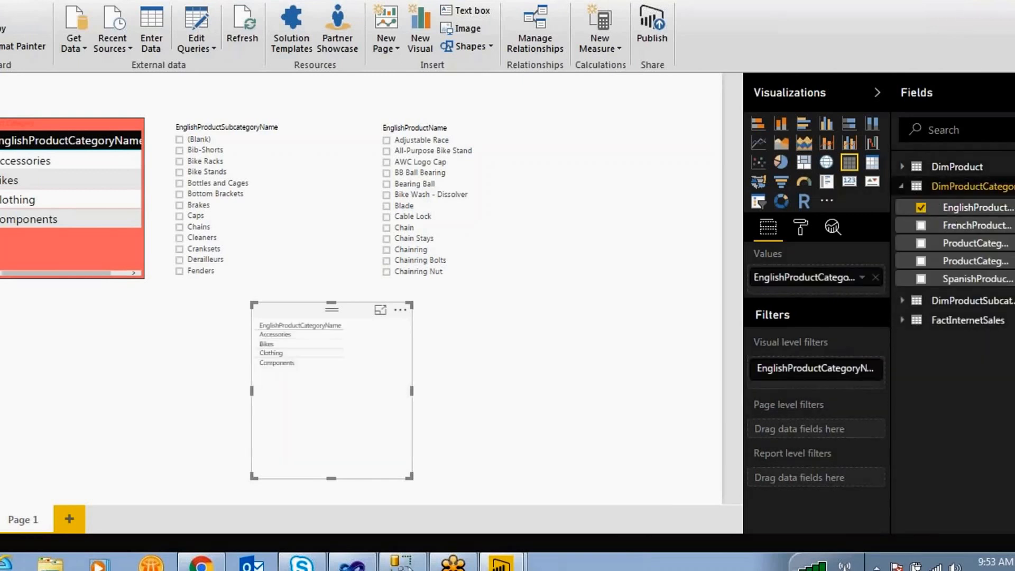
Step: Add EnglishProductSubcategoryName from DimProductSubcategory and EnglishProductName from DimProduct to the new table beneath the slicers
click(902, 186)
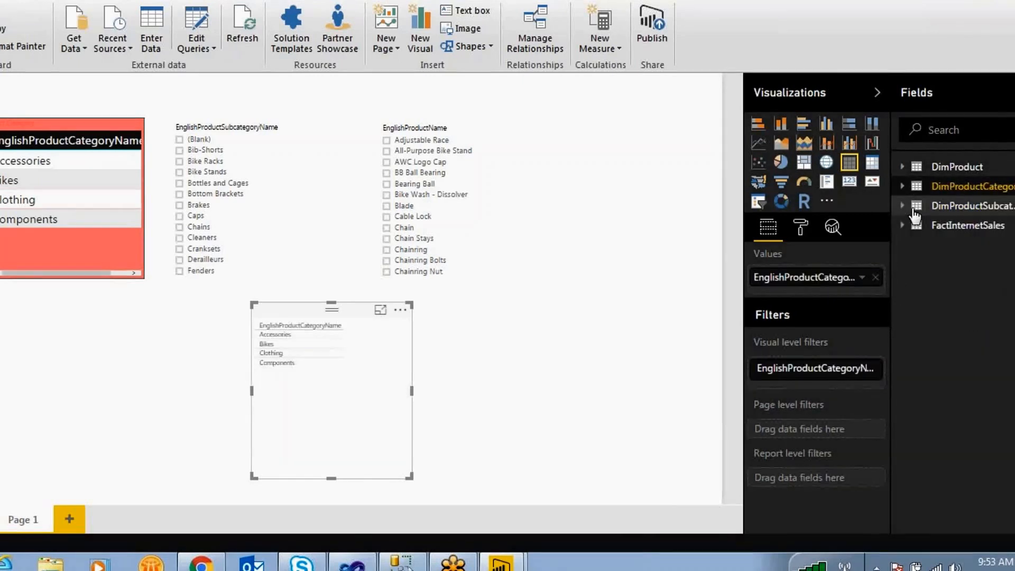
click(902, 206)
click(921, 227)
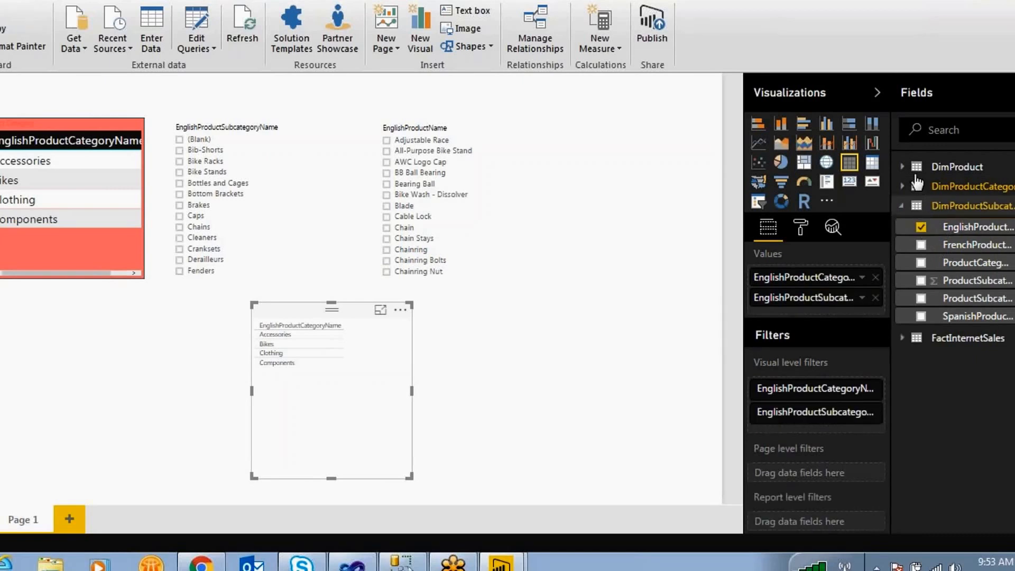
click(902, 167)
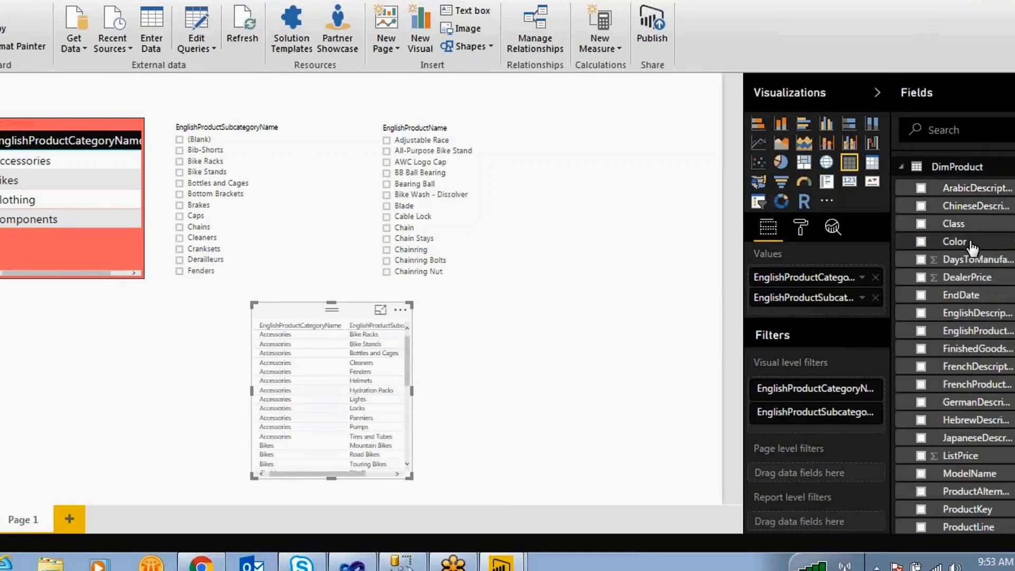
click(920, 331)
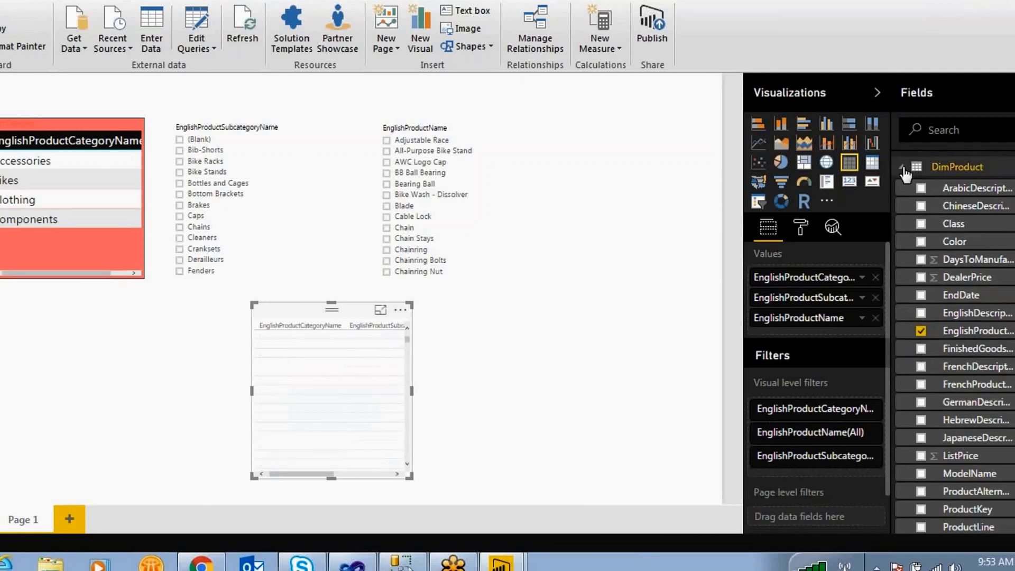
Step: Add OrderQuantity, UnitPriceDiscountPct, TotalProductCost and UnitPrice from FactInternetSales to the detail table
click(946, 167)
click(909, 342)
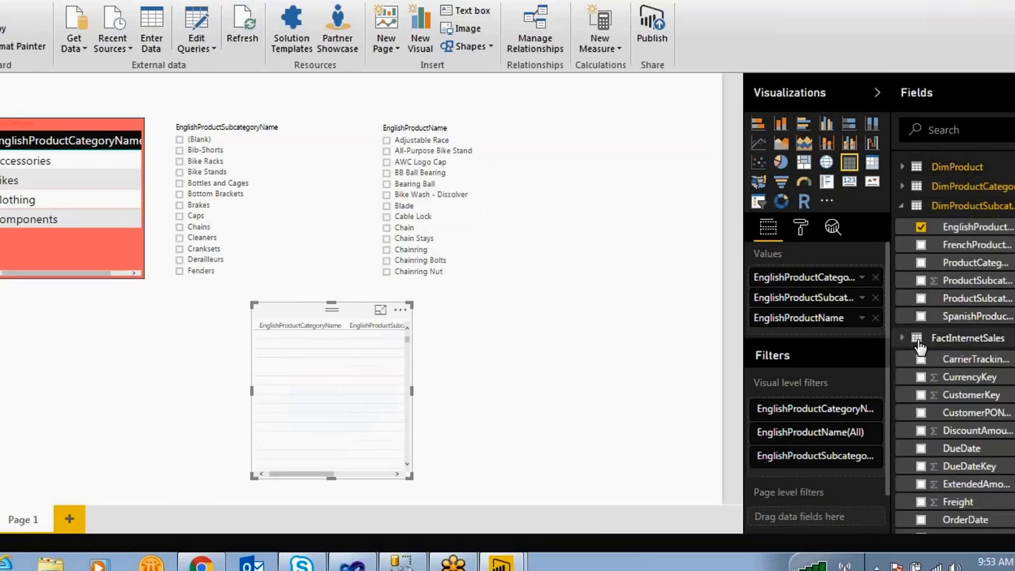
scroll(915, 364, down, 5)
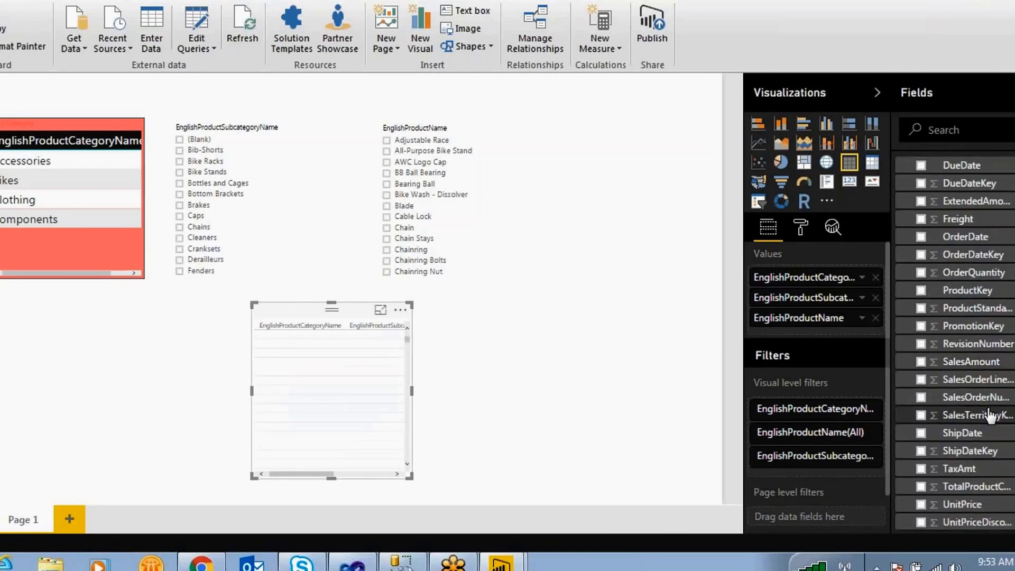
click(976, 272)
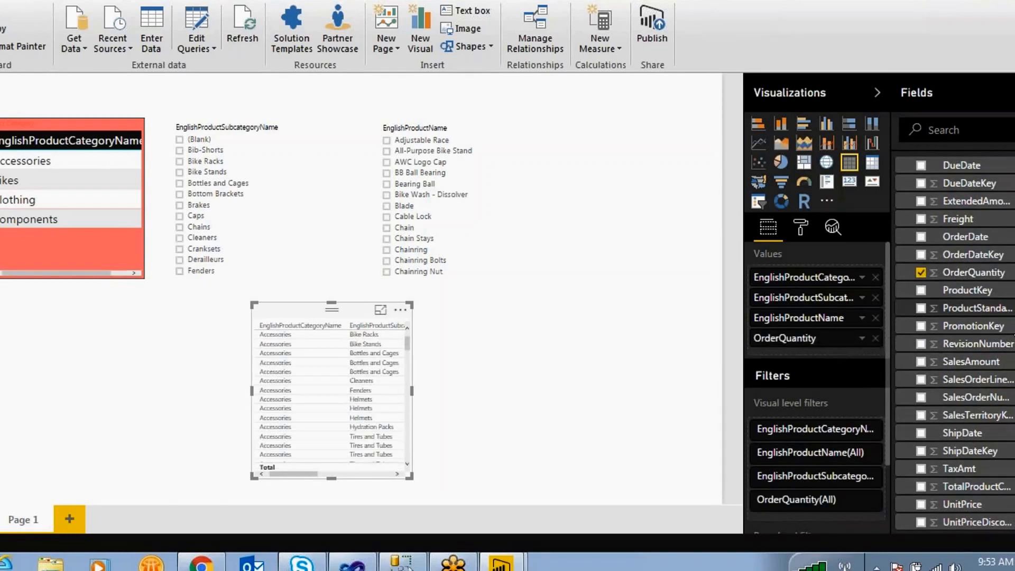
click(921, 524)
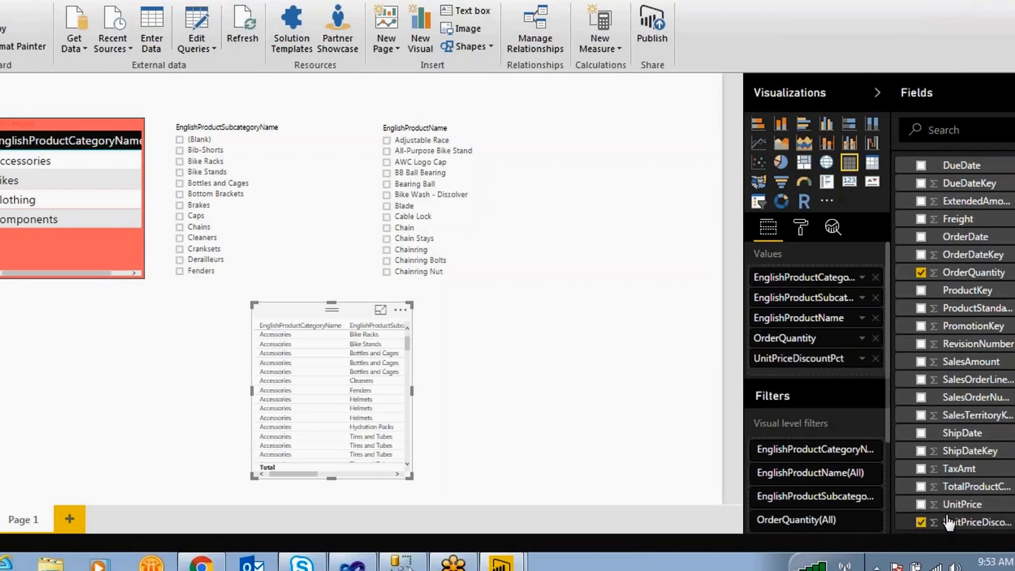
click(921, 486)
click(920, 504)
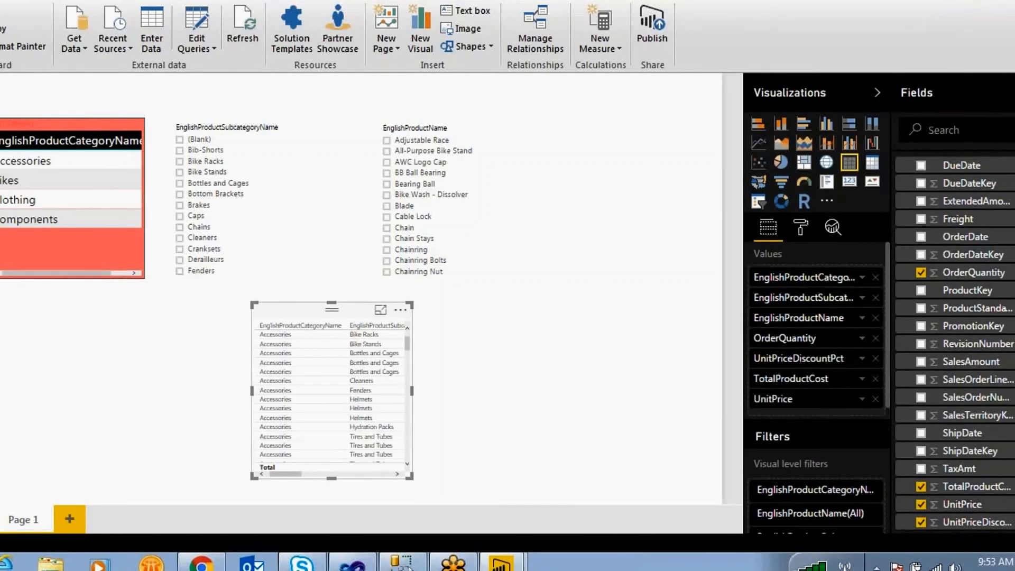
Step: Widen the detail table and position it beneath the selectors so that all seven columns fit
drag(410, 390, 677, 390)
drag(498, 304, 285, 307)
drag(481, 394, 655, 388)
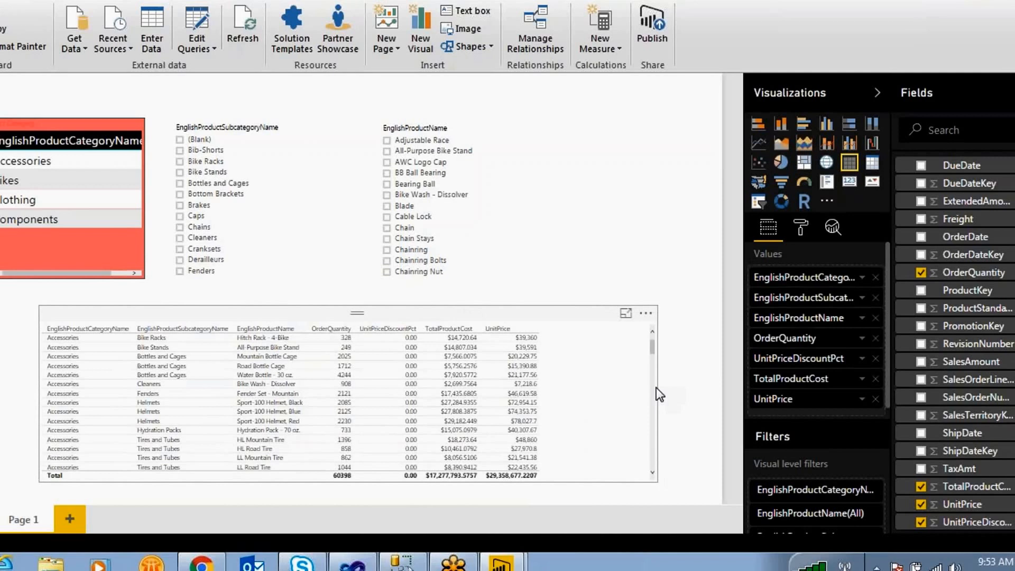
Step: Test the category selector by filtering the report to Accessories and clearing the selection
click(30, 163)
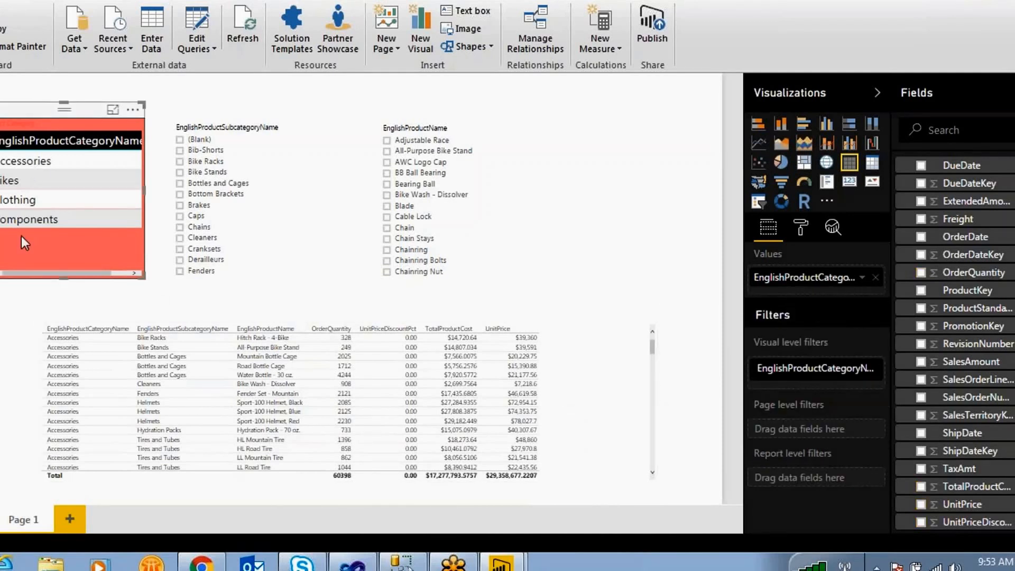
click(11, 341)
click(3, 204)
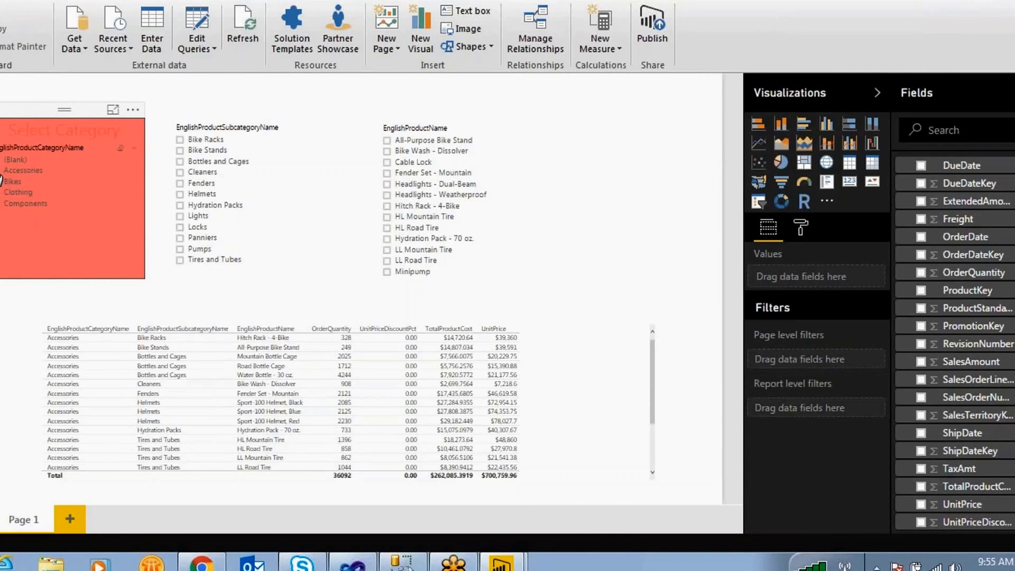
click(1, 181)
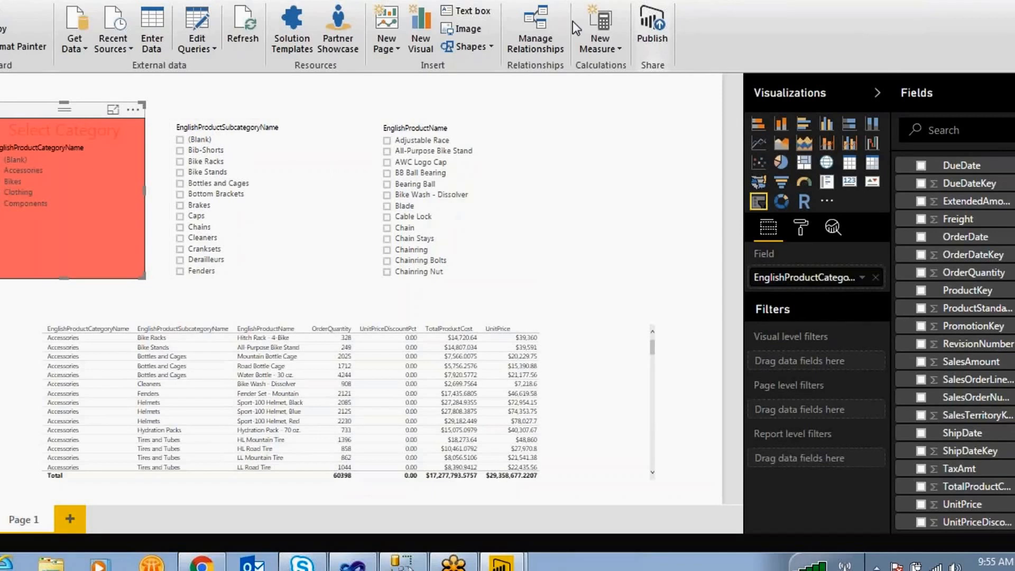
drag(240, 114, 321, 79)
drag(413, 110, 478, 76)
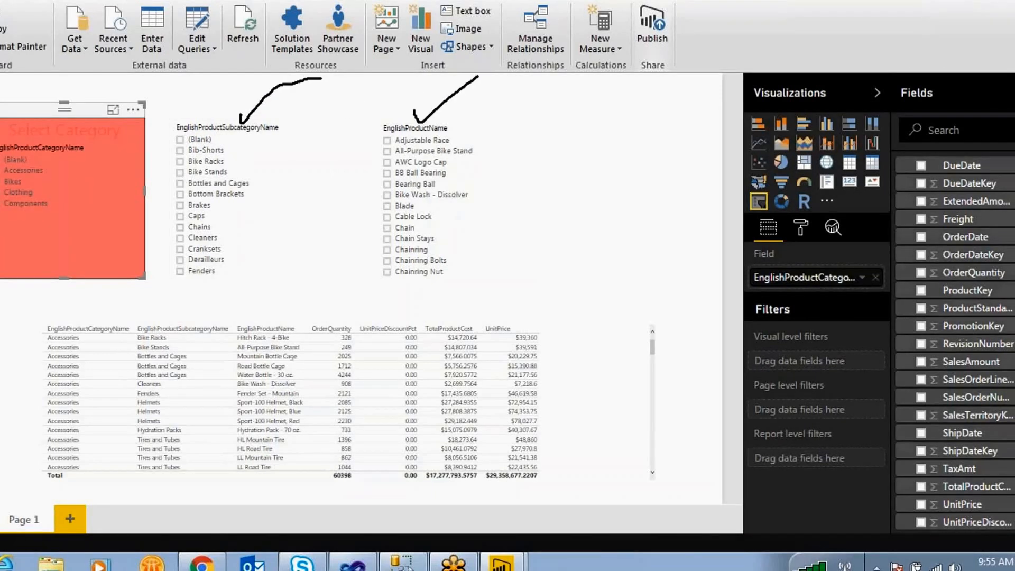
mouse_move(29, 161)
mouse_down()
mouse_move(8, 161)
mouse_move(21, 174)
mouse_move(52, 168)
mouse_move(24, 164)
mouse_up()
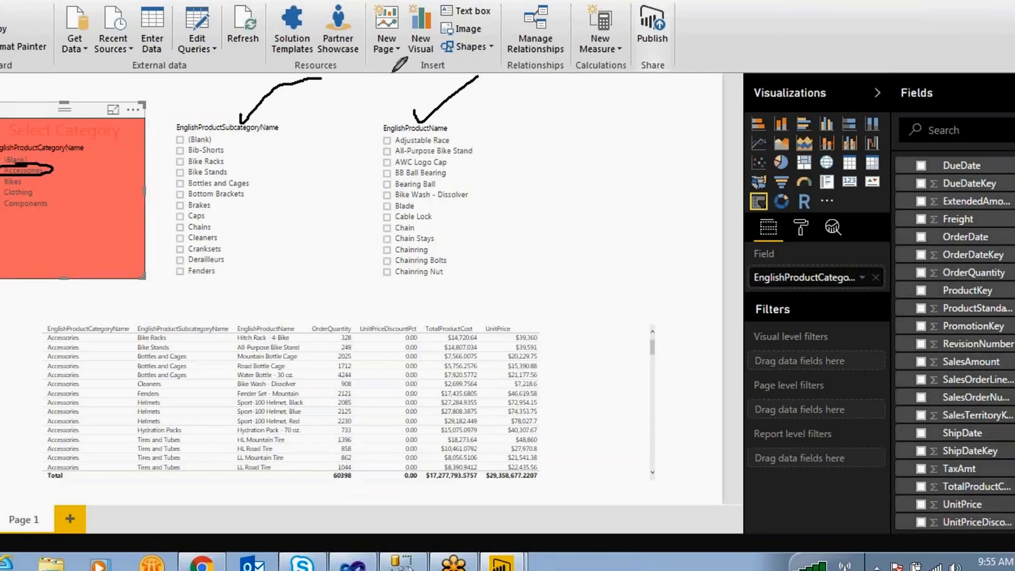
click(537, 23)
Step: Filter the report by Accessories and by Bikes in turn to compare the subcategory, product and detail lists
click(5, 171)
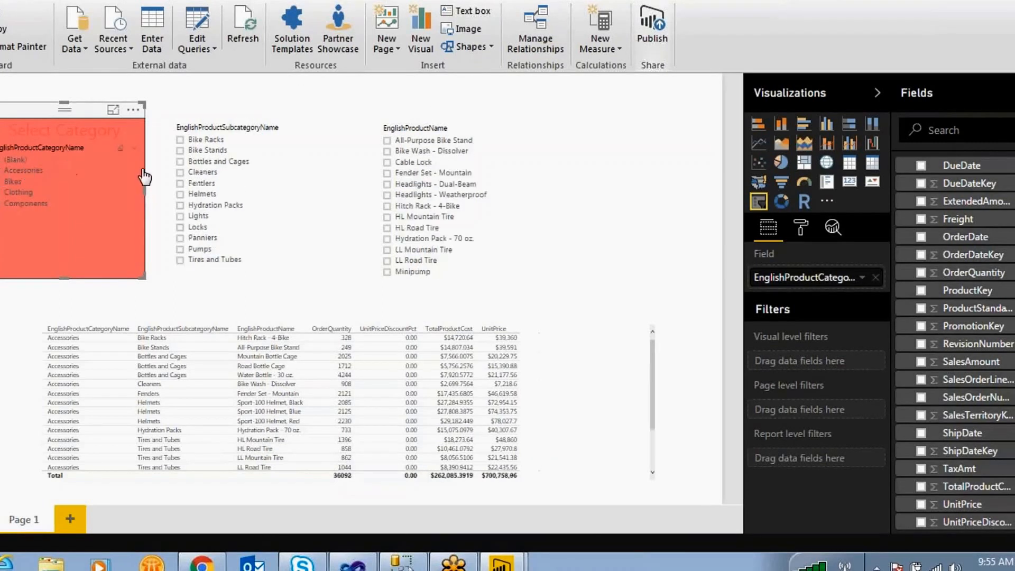
click(6, 181)
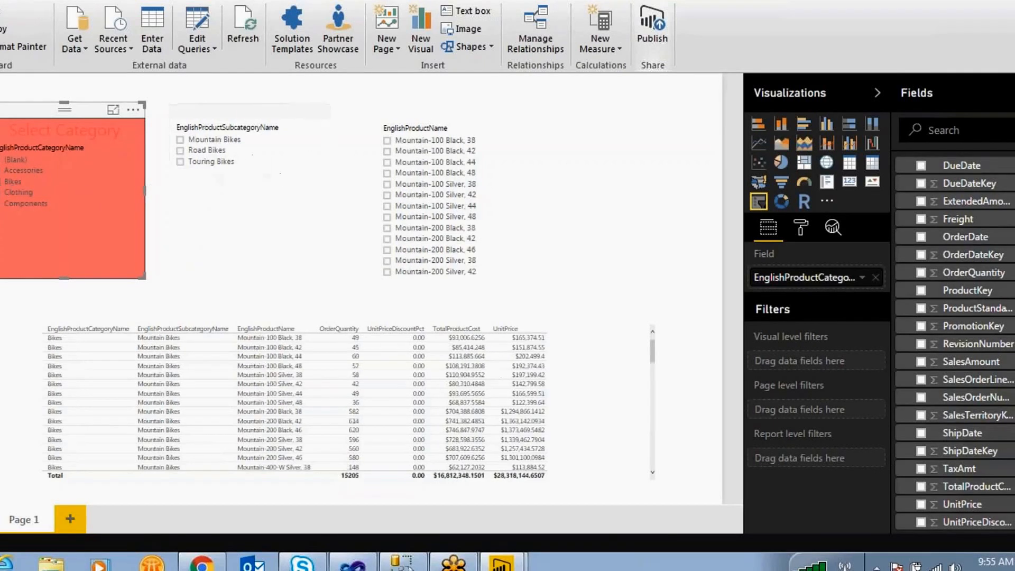
mouse_move(245, 127)
mouse_down()
mouse_move(169, 151)
mouse_move(177, 121)
mouse_move(21, 181)
mouse_up()
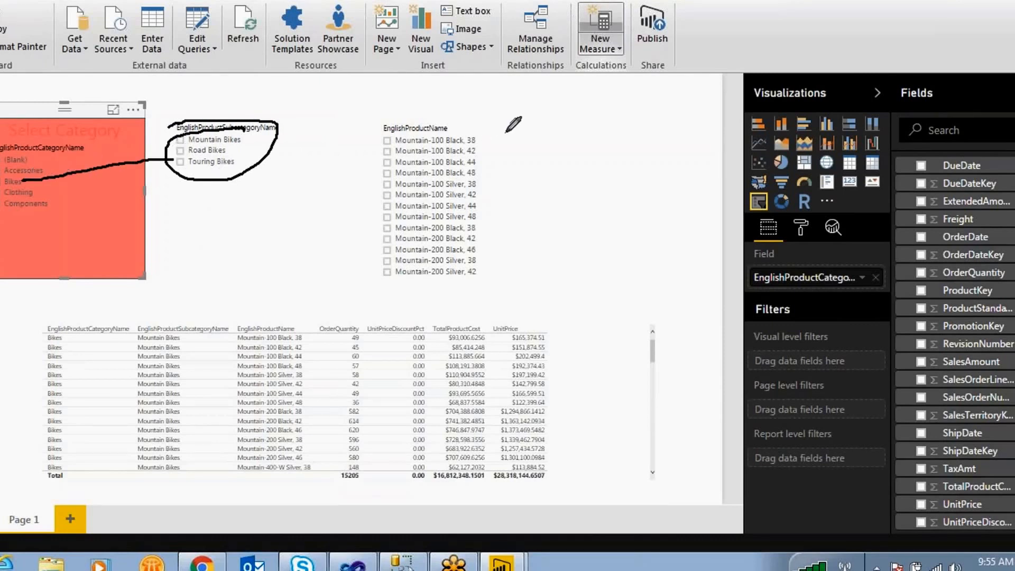
mouse_move(431, 142)
mouse_down()
mouse_move(499, 222)
mouse_move(401, 114)
mouse_up()
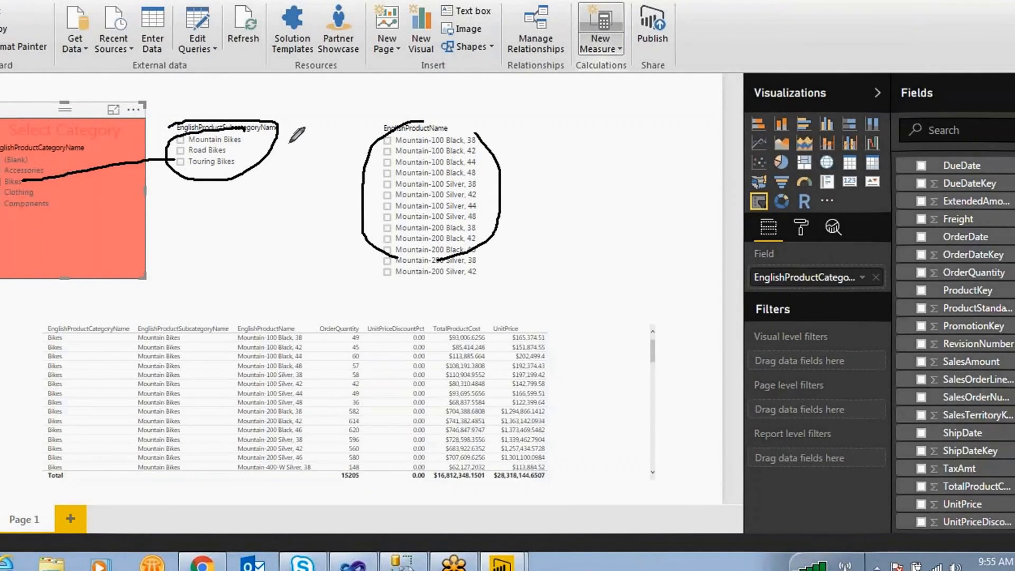
mouse_move(277, 137)
mouse_down()
mouse_move(371, 179)
mouse_move(387, 139)
mouse_up()
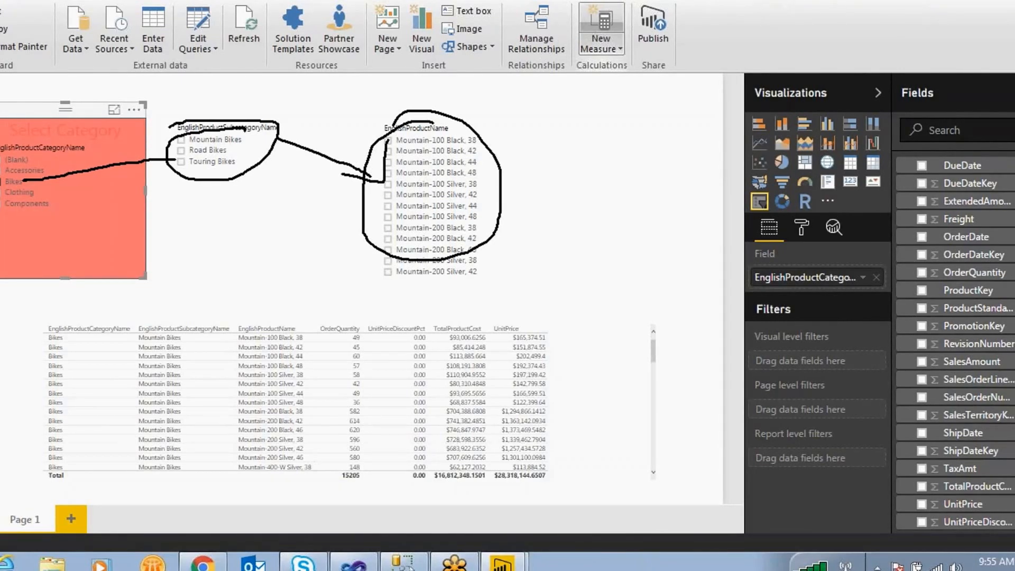
click(833, 406)
click(833, 407)
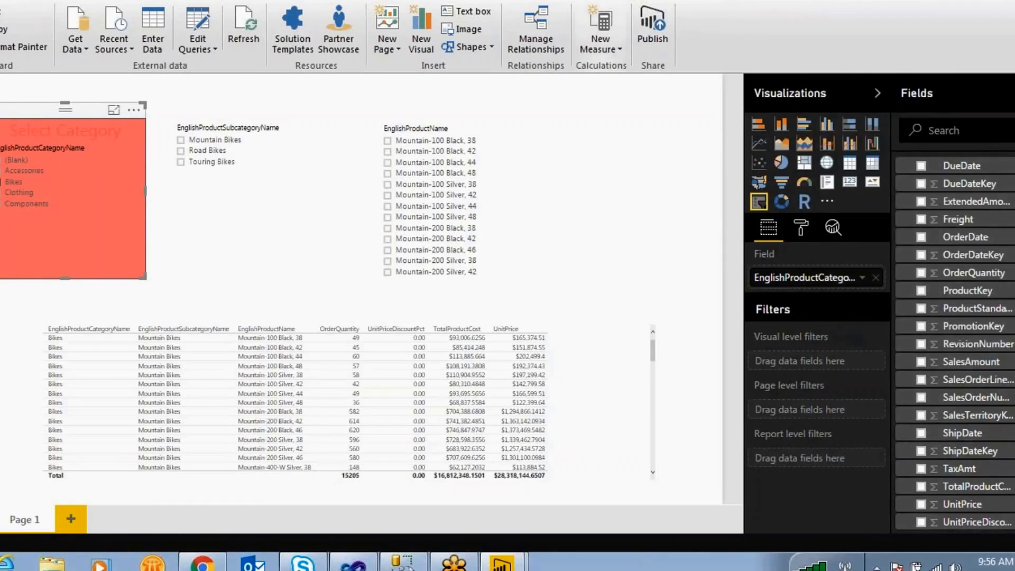
mouse_move(48, 149)
mouse_down()
mouse_move(4, 159)
mouse_move(63, 191)
mouse_move(52, 223)
mouse_move(71, 341)
mouse_move(108, 263)
mouse_up()
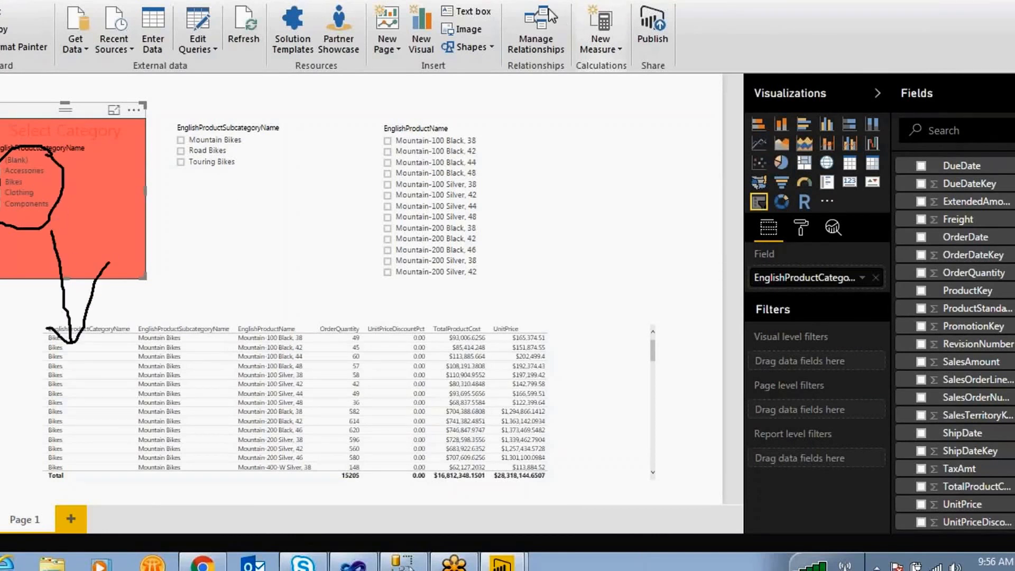
click(687, 5)
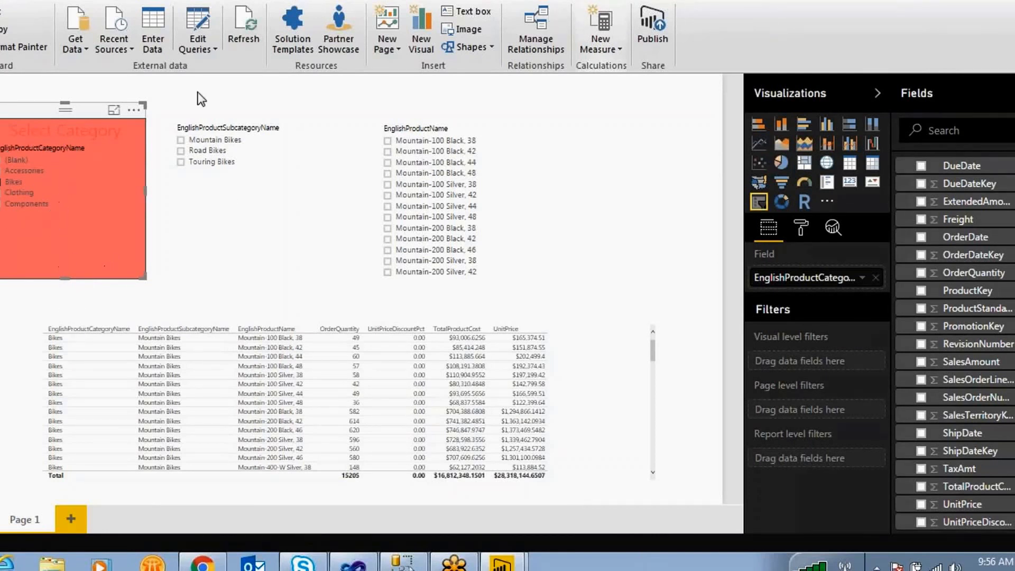
Step: Filter the report to the Components category and deselect the category slicer visual
click(4, 205)
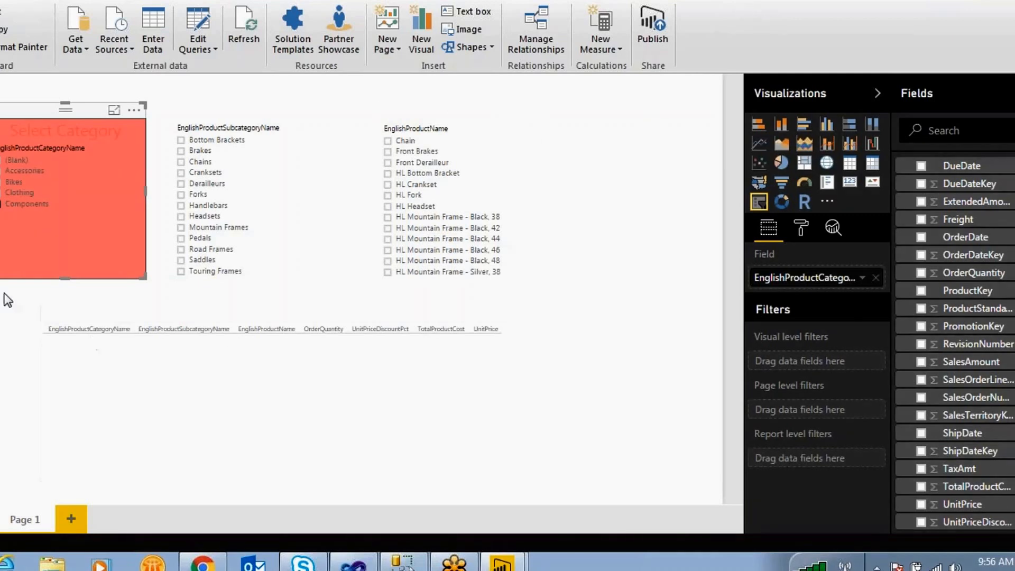
click(140, 381)
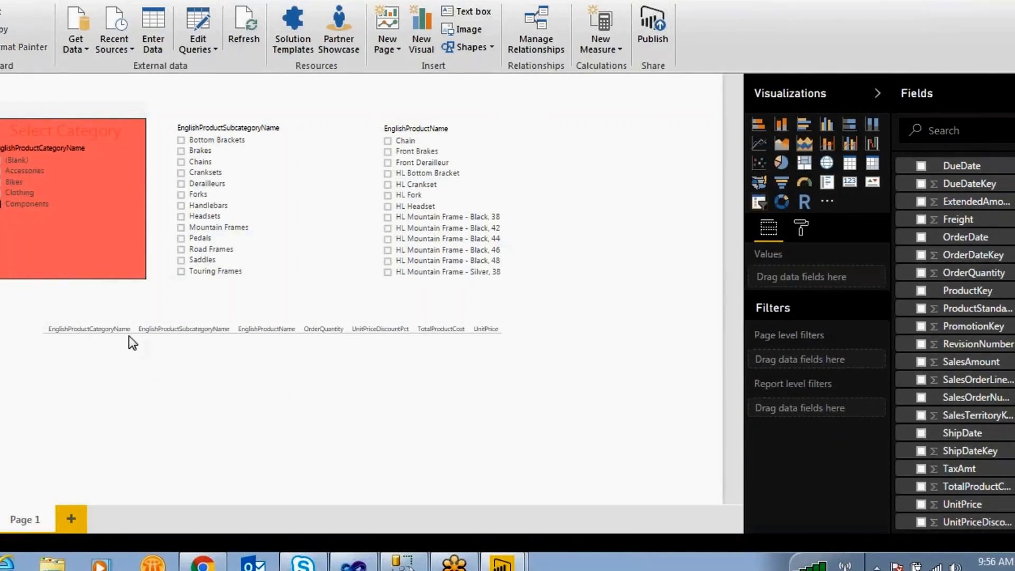
Step: Delete the detail table and insert an empty treemap beneath the slicers in its place
click(135, 318)
key(Delete)
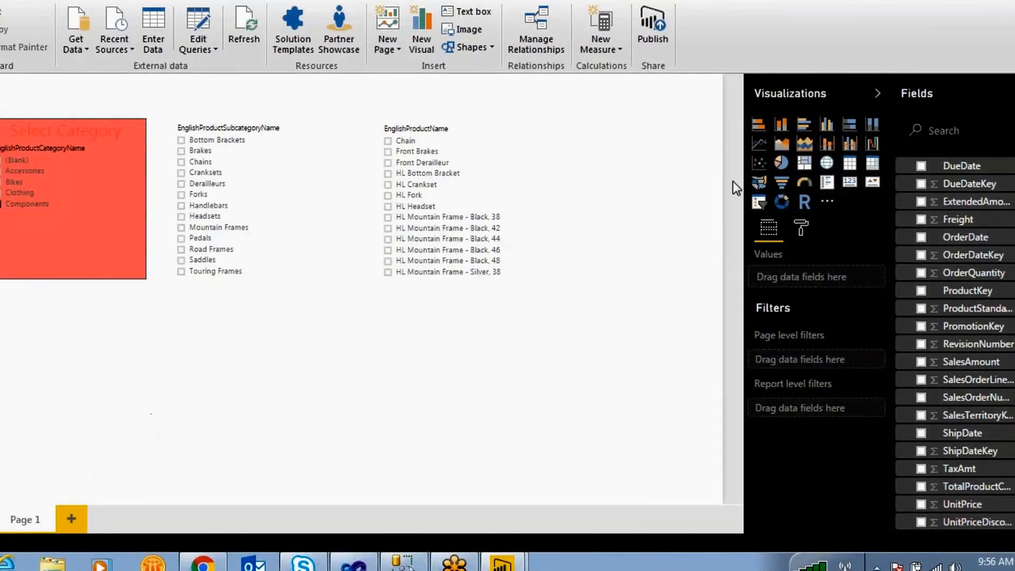
click(803, 162)
drag(74, 294, 264, 317)
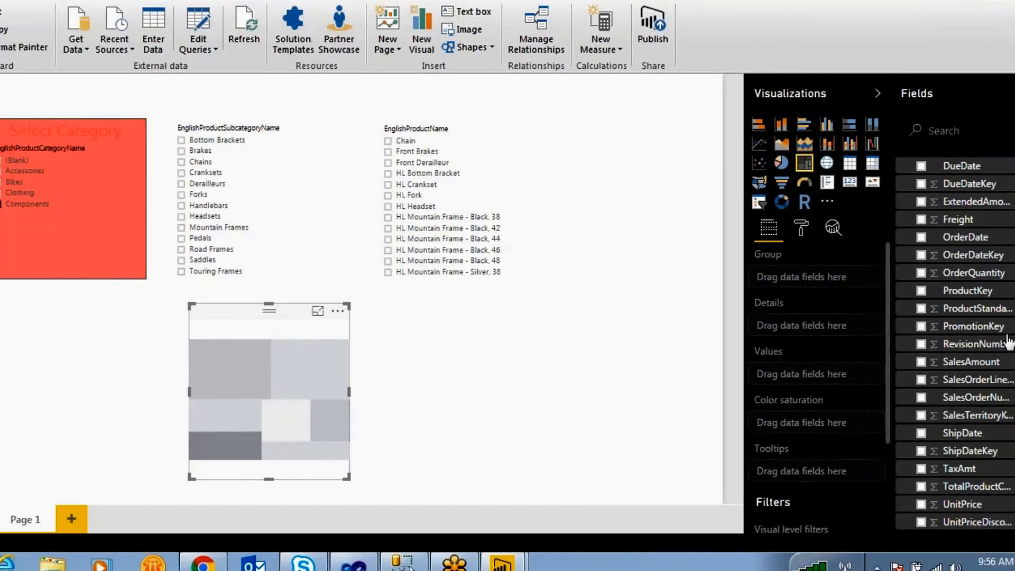
Step: Group the empty treemap by EnglishProductCategoryName from the DimProductCategory table
scroll(976, 398, up, 5)
scroll(976, 398, up, 2)
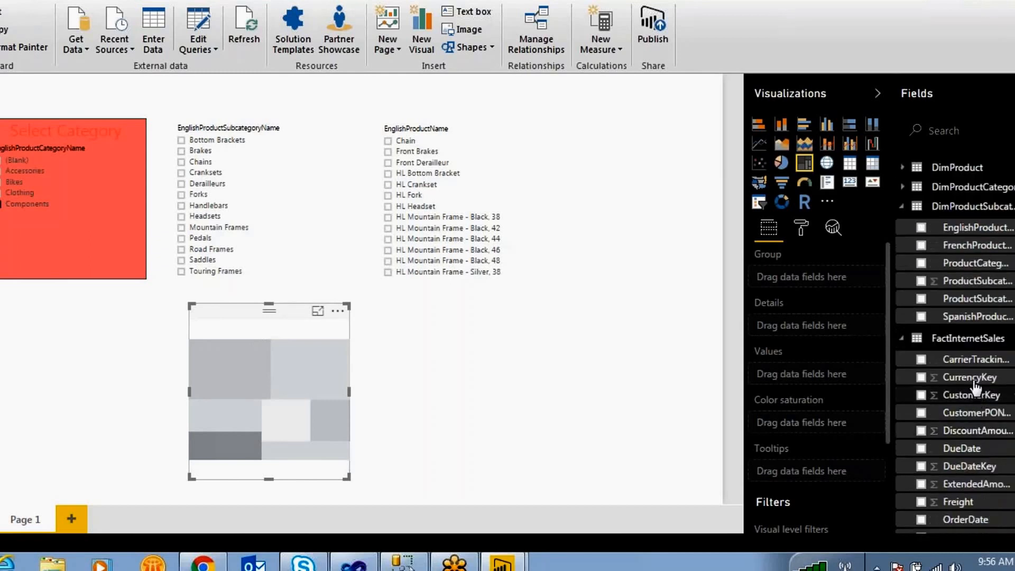
click(902, 208)
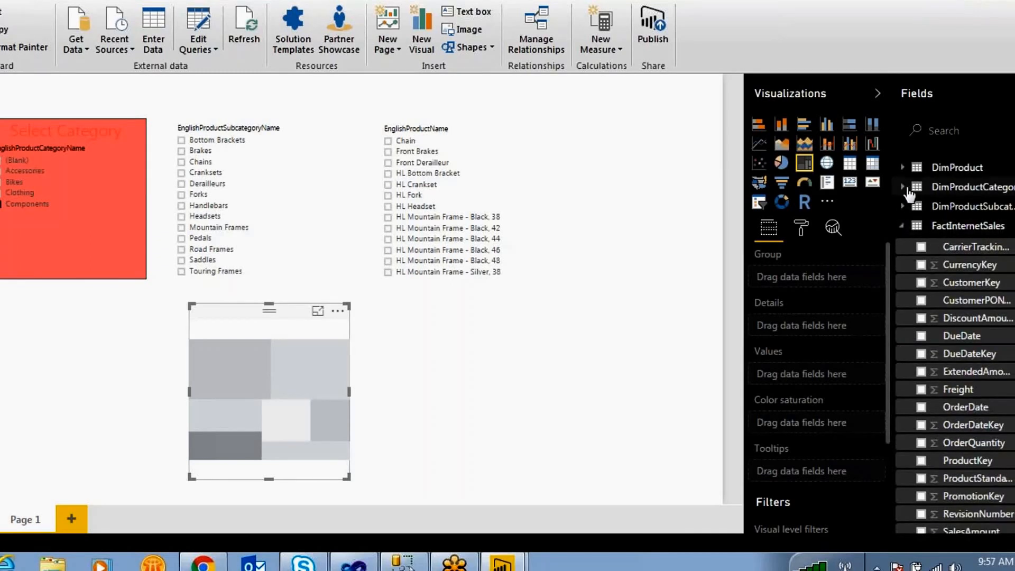
click(902, 186)
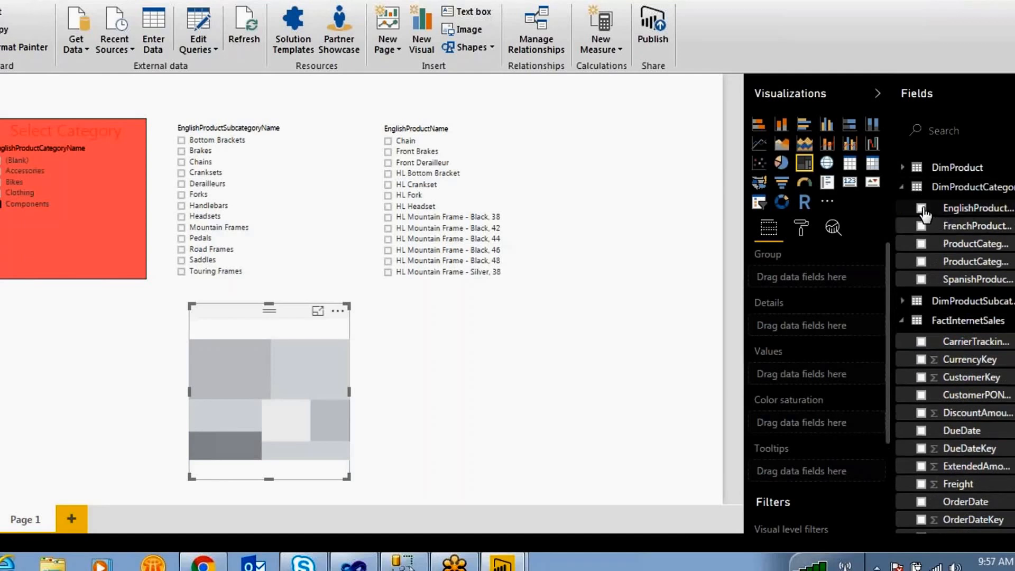
click(922, 210)
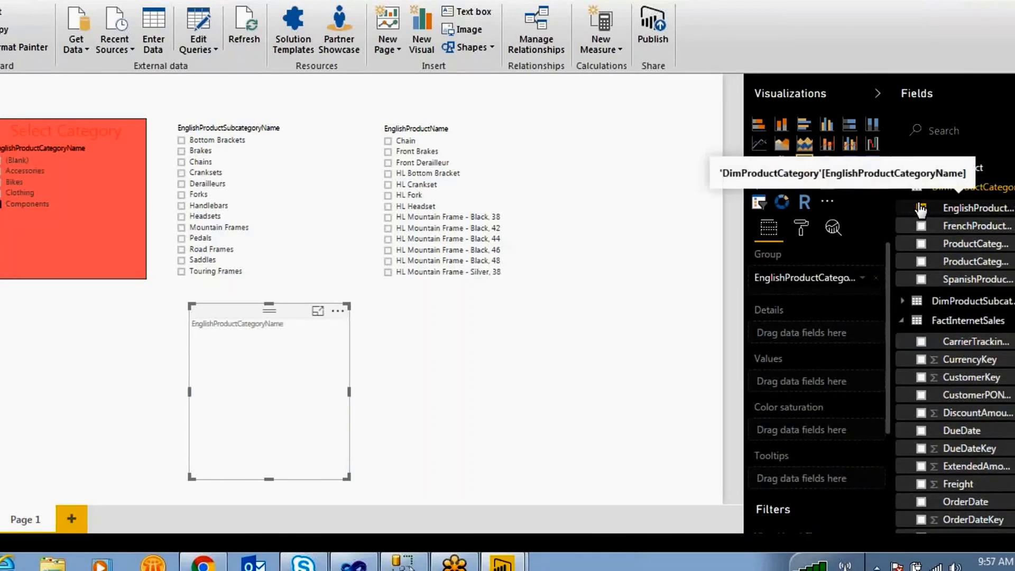
Step: Add EnglishProductSubcategoryName as the treemap's details and EnglishProductName from DimProduct as a second group level
click(902, 189)
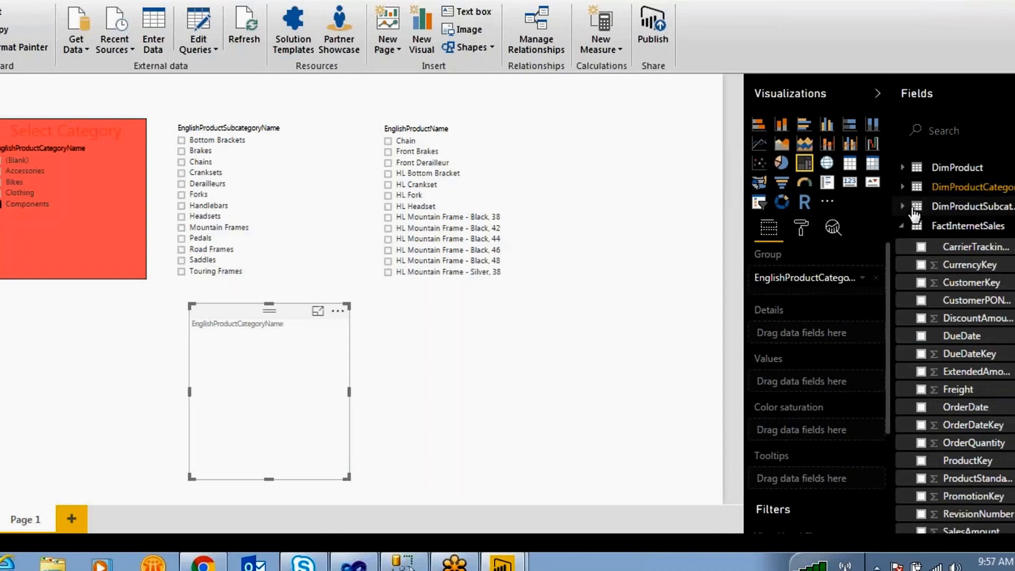
click(902, 206)
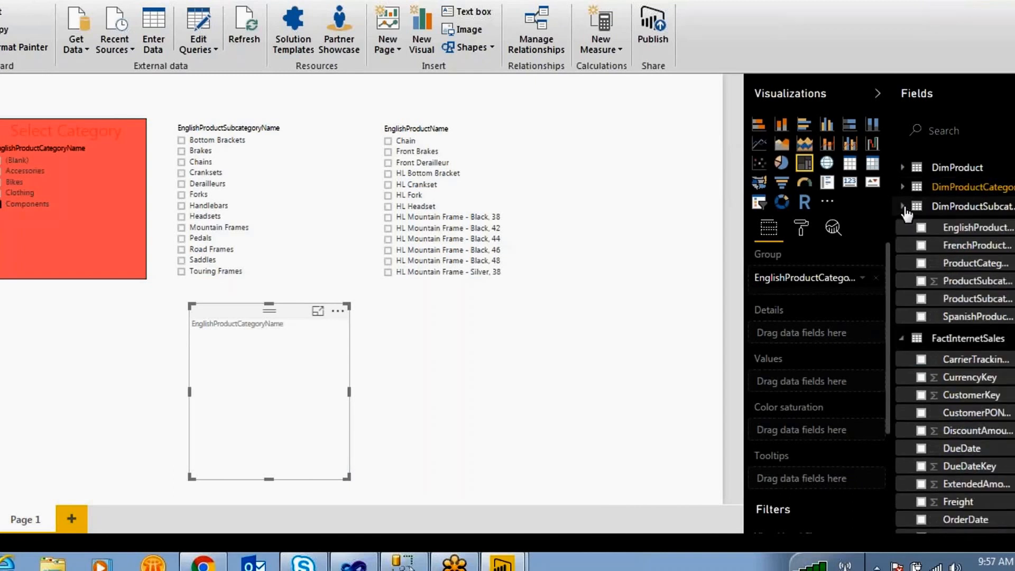
click(920, 228)
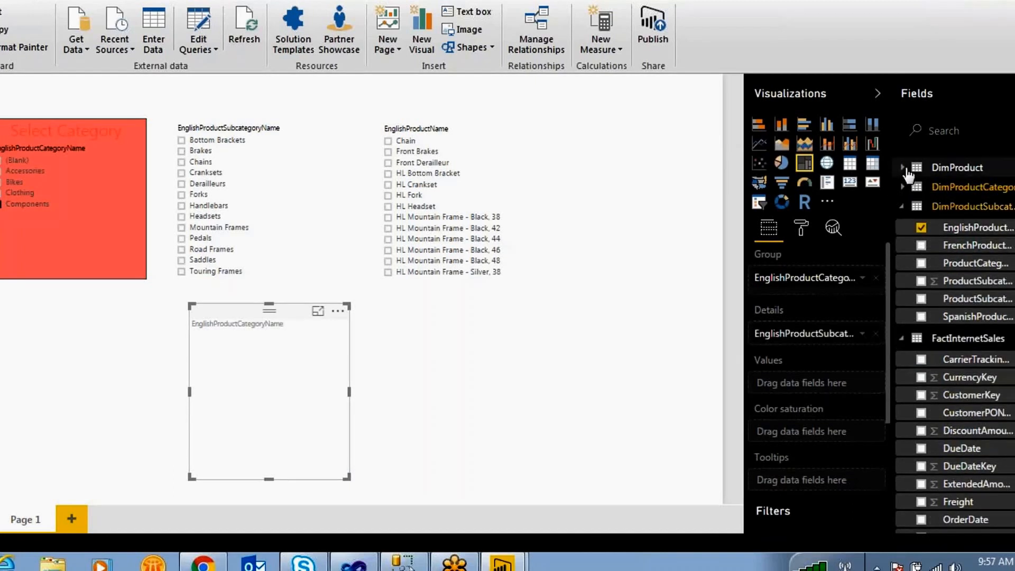
click(901, 167)
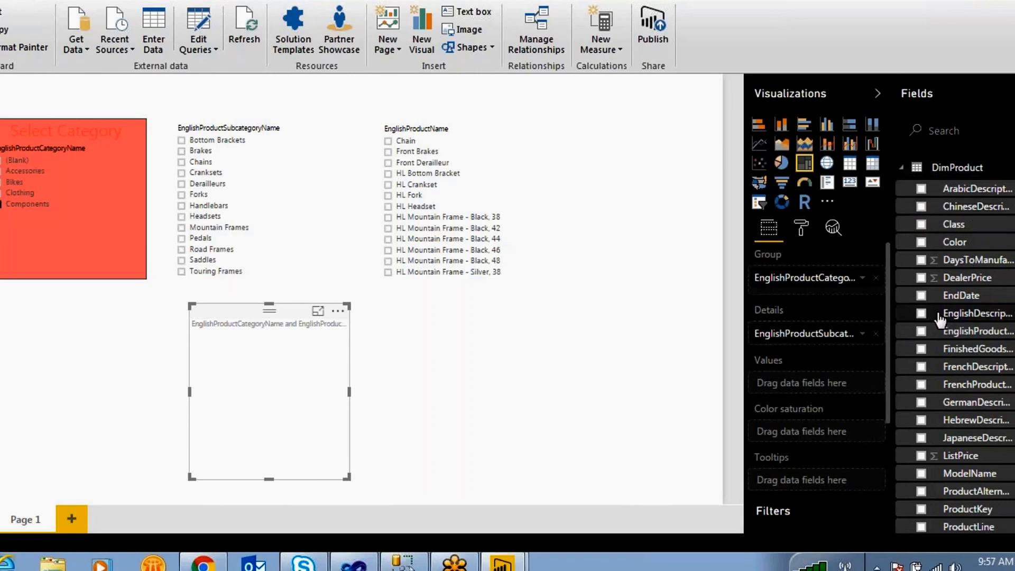
click(921, 332)
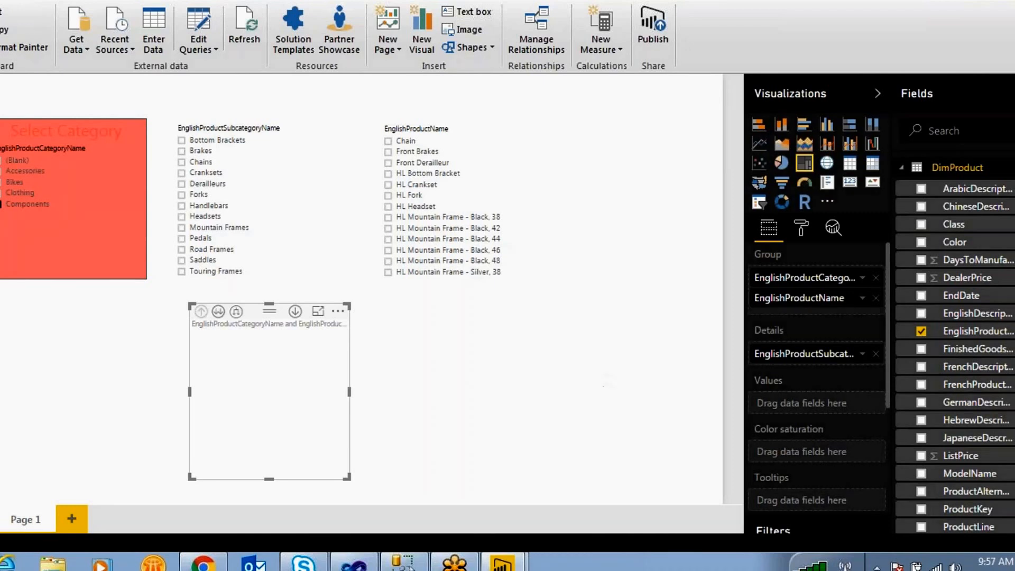
click(901, 167)
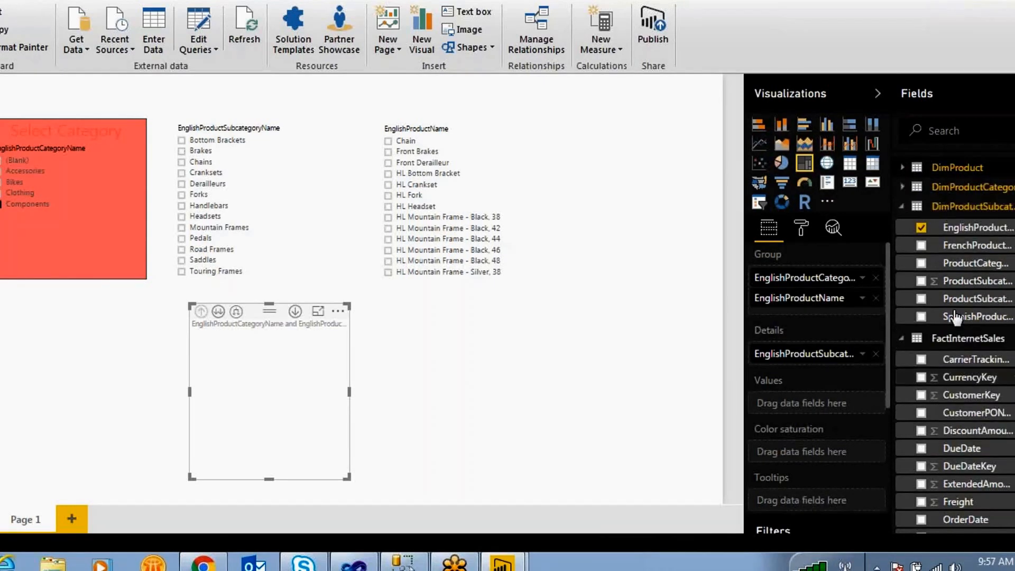
Step: Set SalesAmount from FactInternetSales as the treemap's values and widen the visual to span beneath both the subcategory and product slicers
click(901, 206)
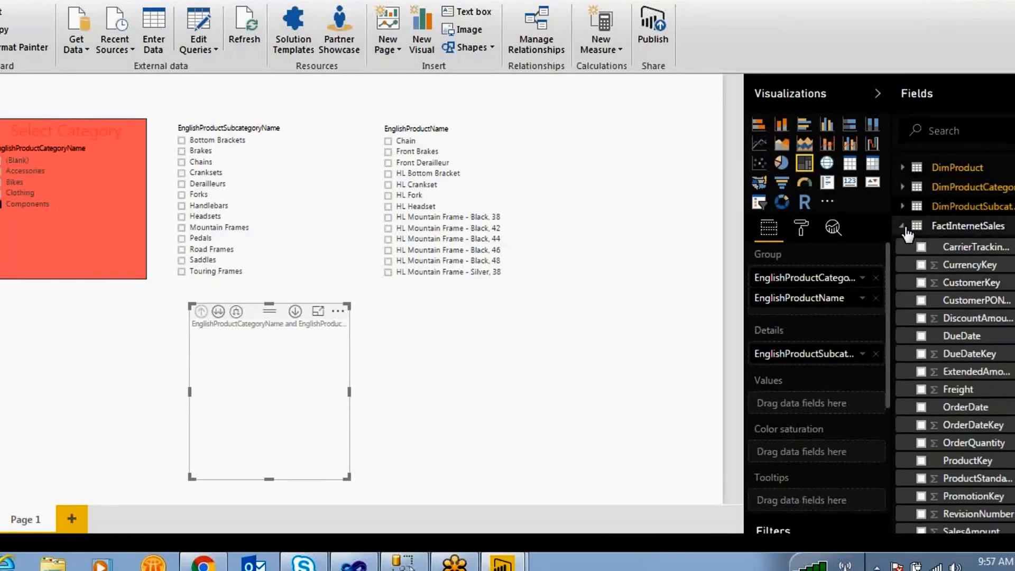
click(902, 226)
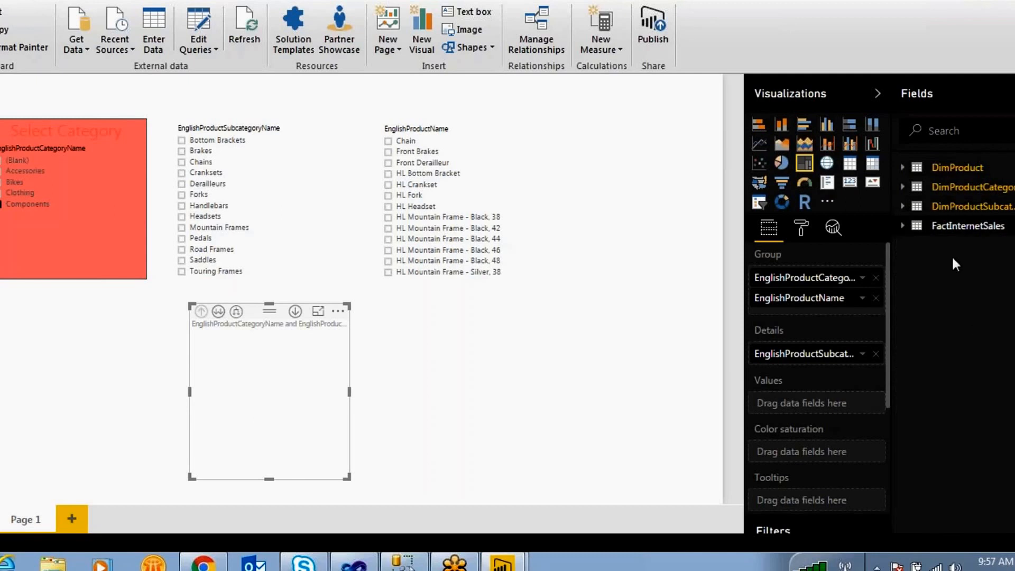
click(902, 226)
scroll(982, 404, down, 3)
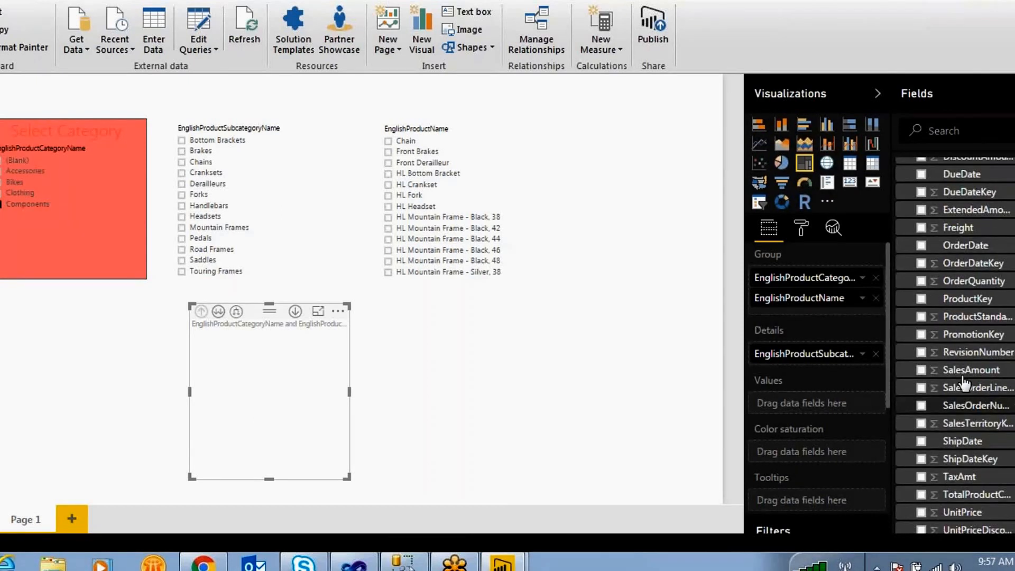
click(921, 369)
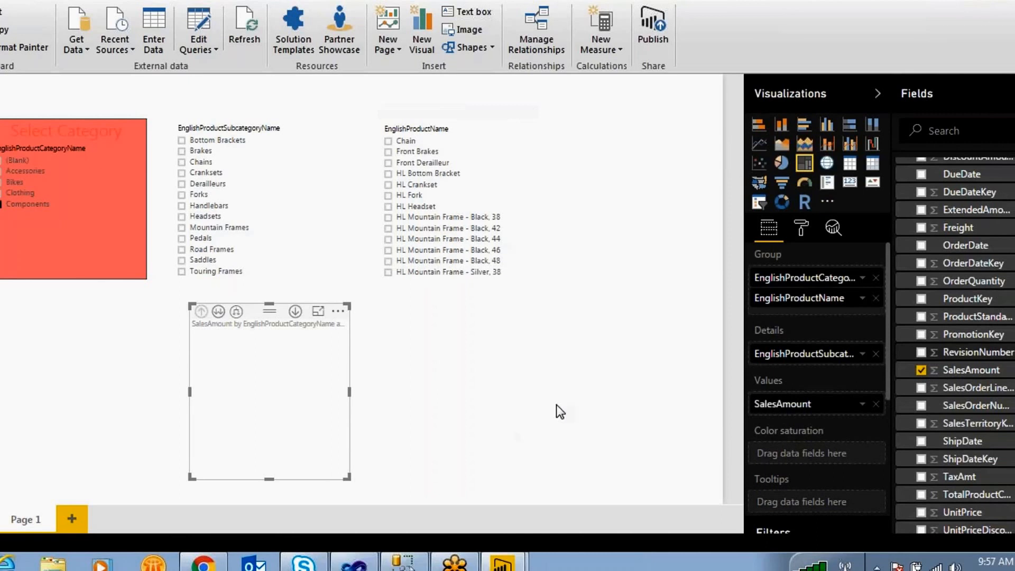
drag(350, 392, 553, 391)
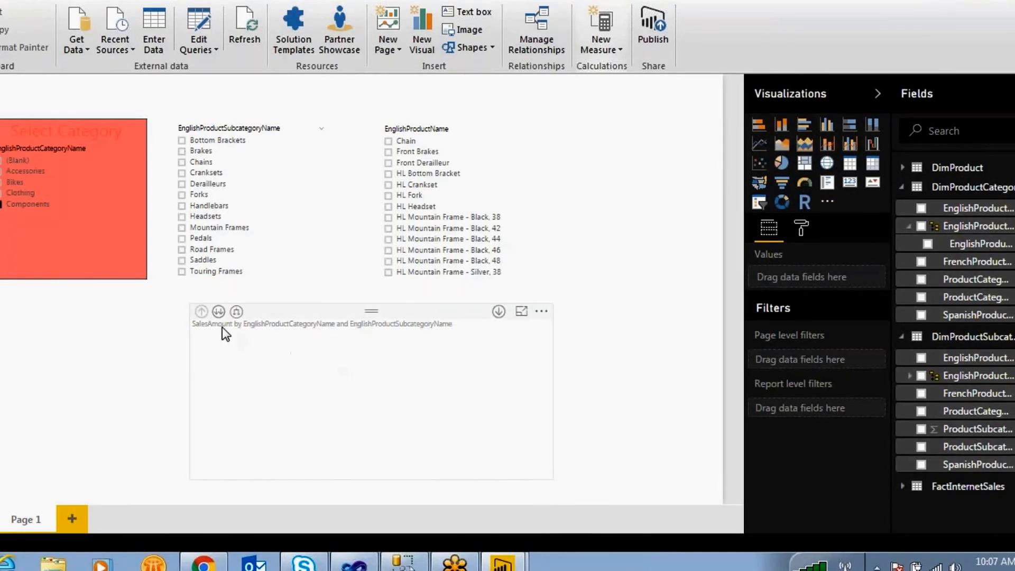
Step: Try going to the treemap's next hierarchy level and drilling back up
click(218, 312)
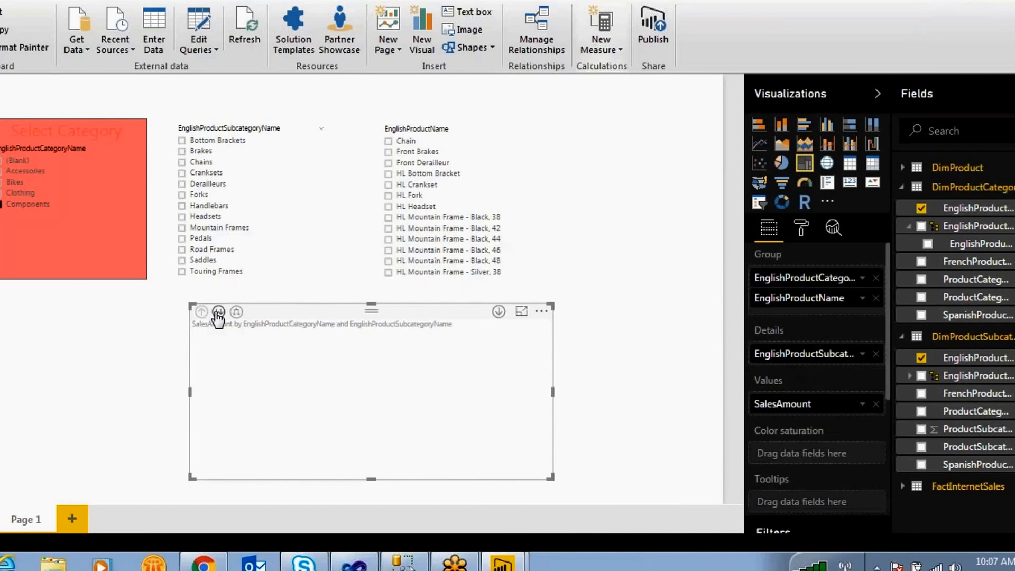
click(220, 311)
click(201, 311)
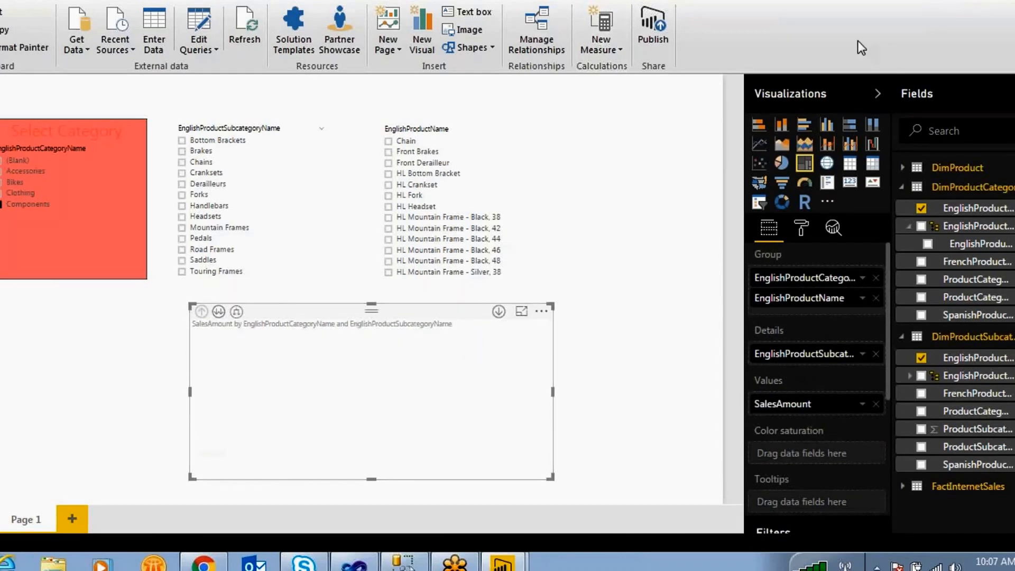
Step: Delete the existing hierarchy from DimProductCategory and remove EnglishProductCategoryName from the treemap's group
click(909, 226)
click(902, 187)
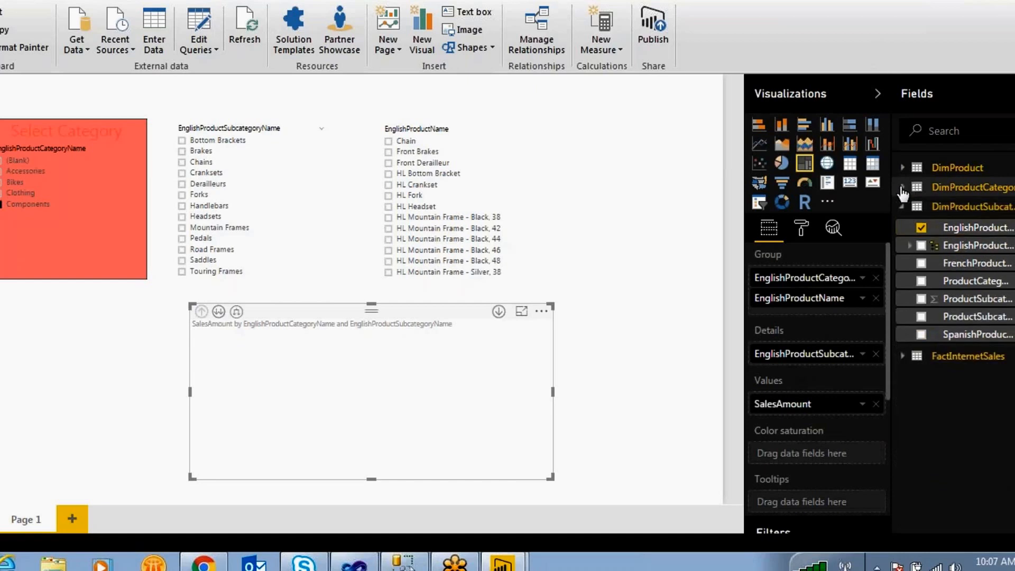
click(902, 207)
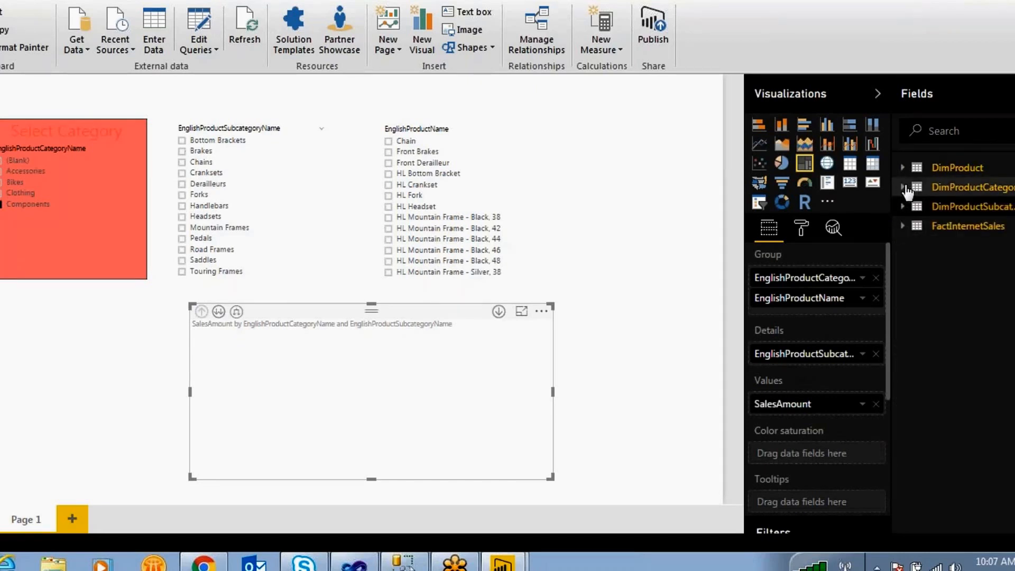
click(902, 187)
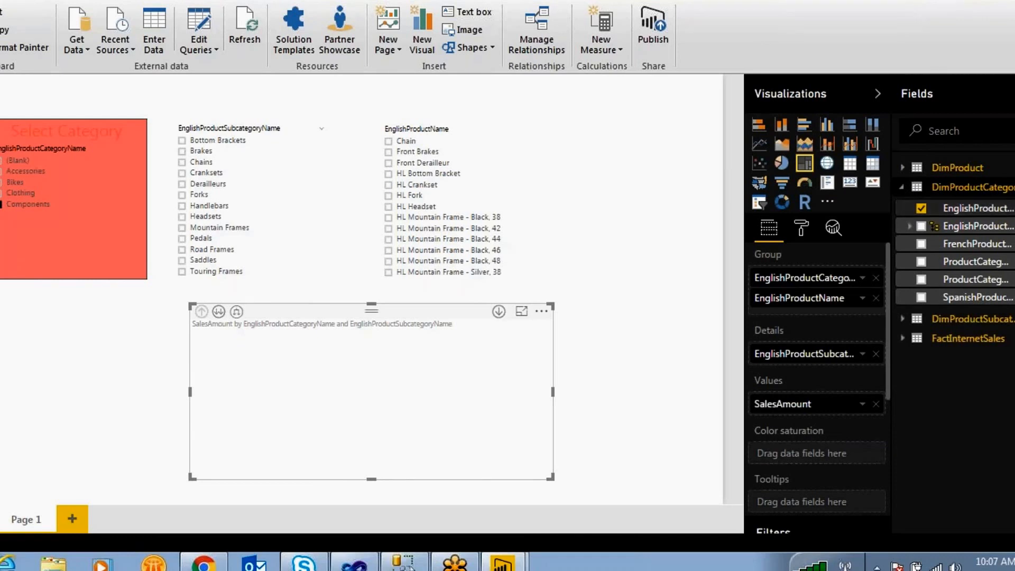
right_click(905, 187)
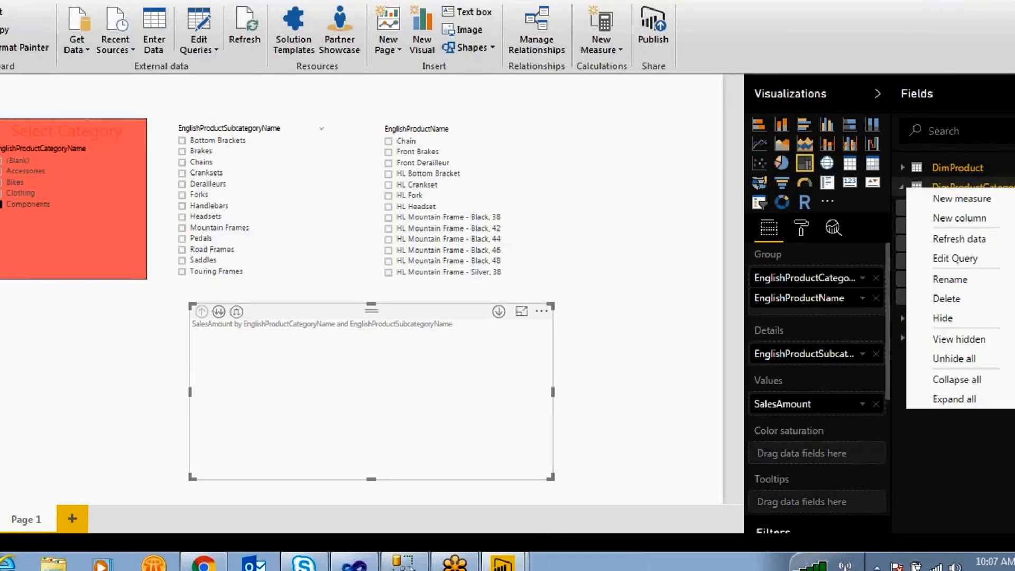
click(999, 318)
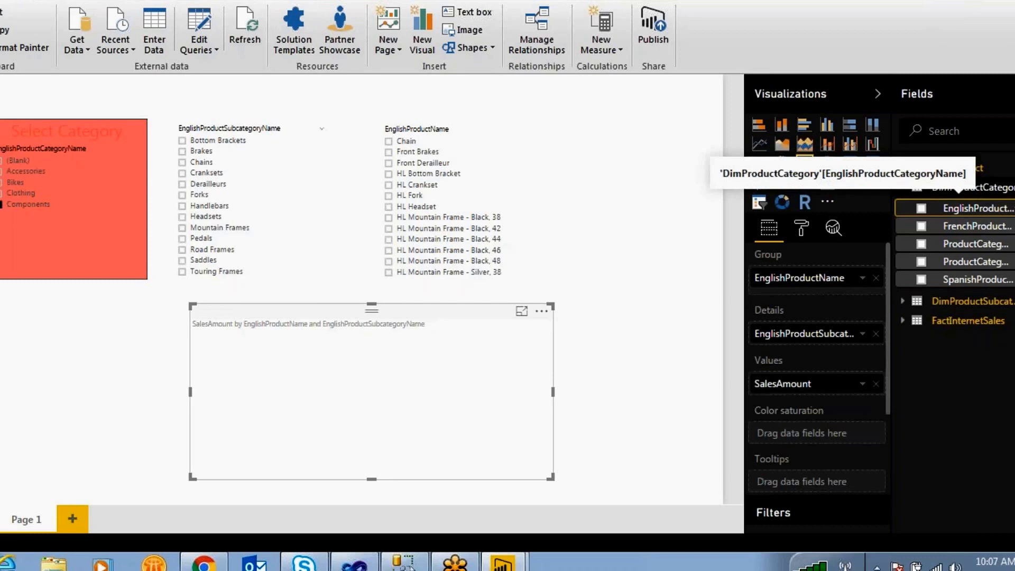
Step: Create a new hierarchy from EnglishProductCategoryName in DimProductCategory and rename it category
right_click(957, 207)
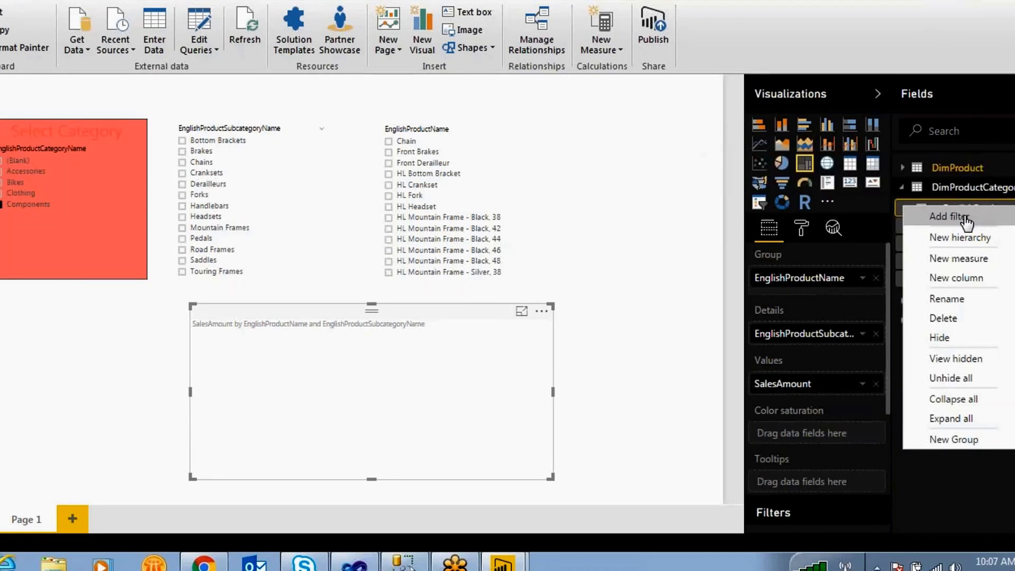
click(965, 239)
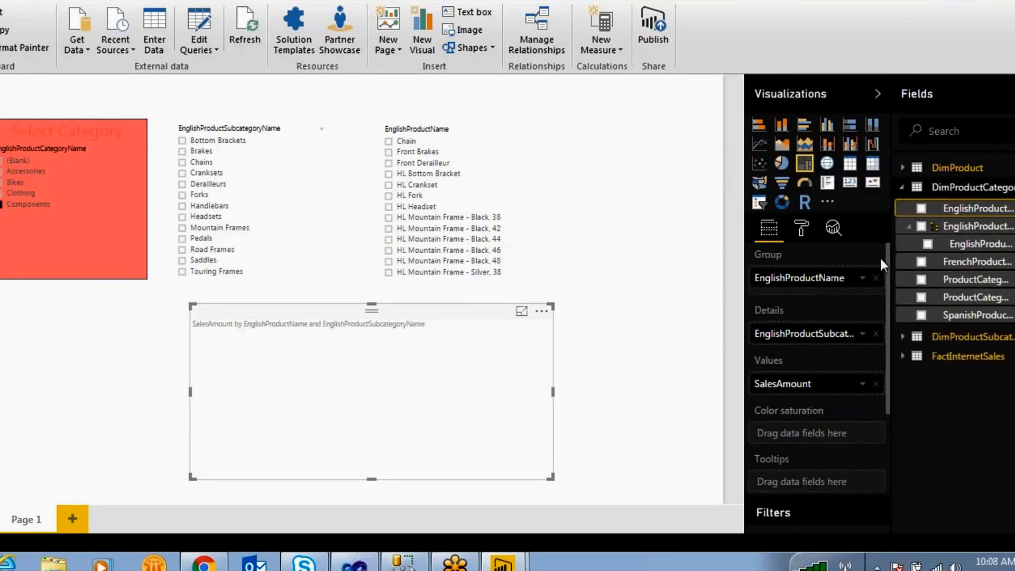
right_click(987, 228)
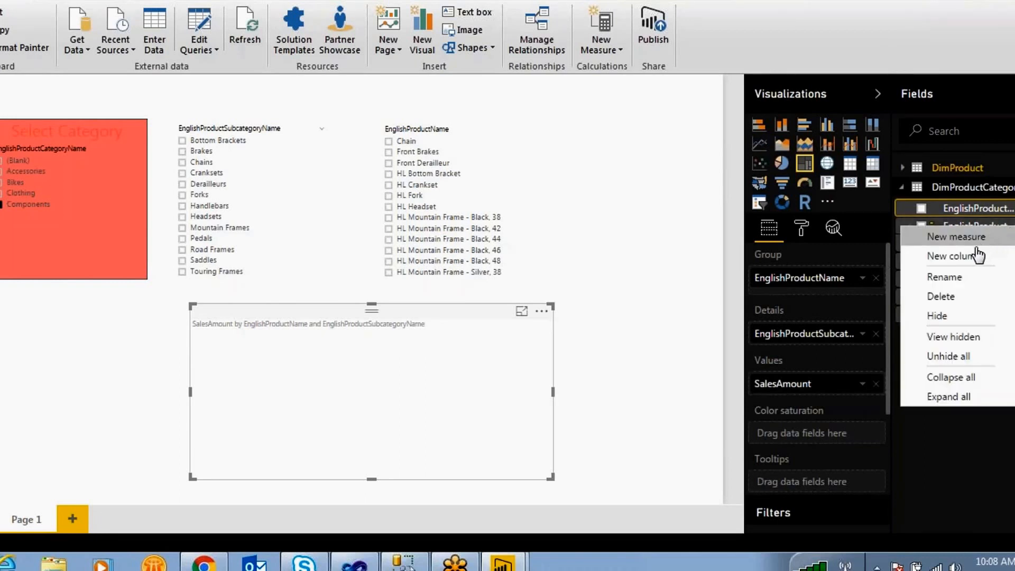
click(944, 276)
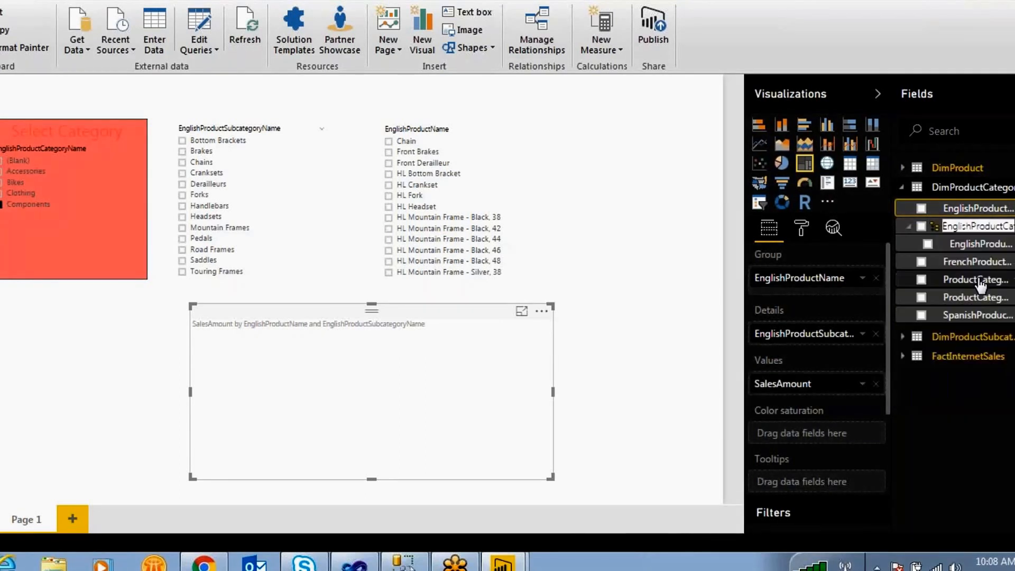
text(category)
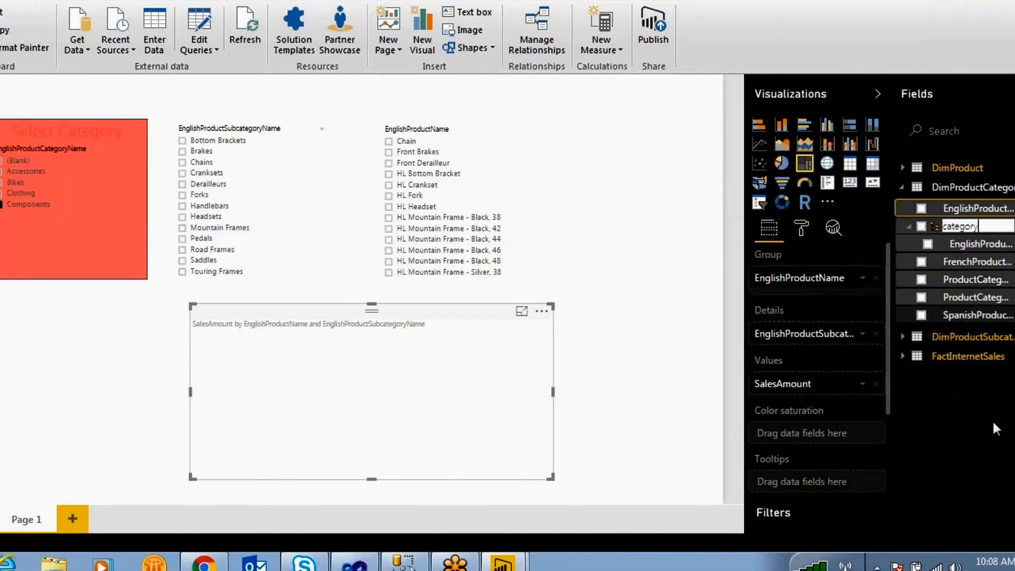
key(Return)
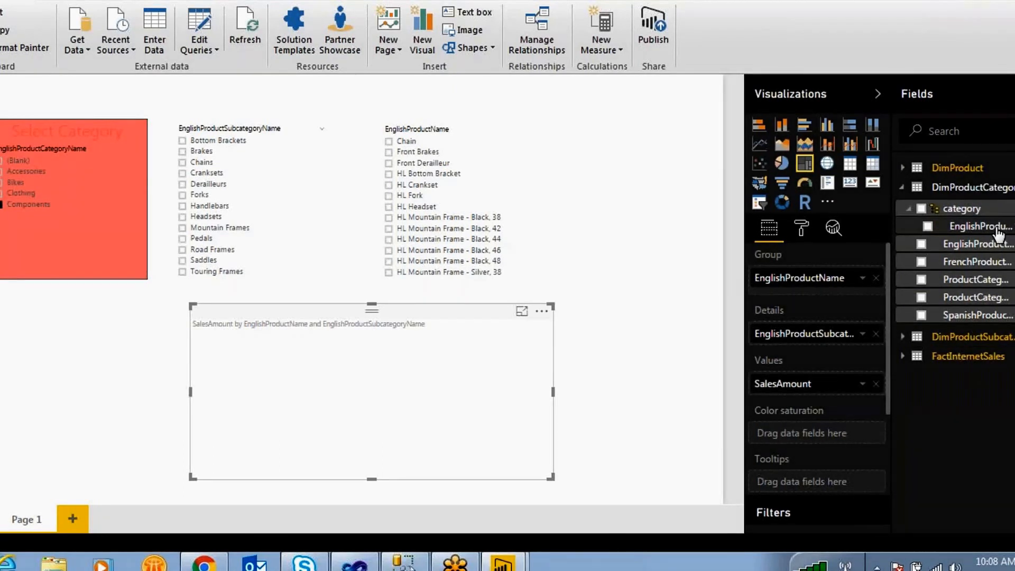
Step: Add the category hierarchy's EnglishProductCategoryName level to the treemap's group and review the options available for the hierarchy
click(928, 227)
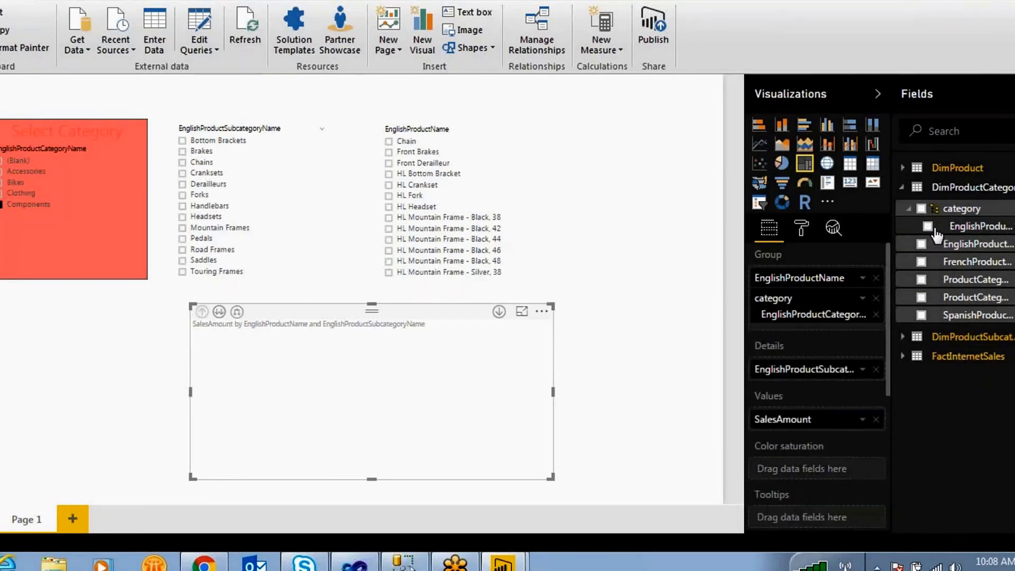
click(1013, 208)
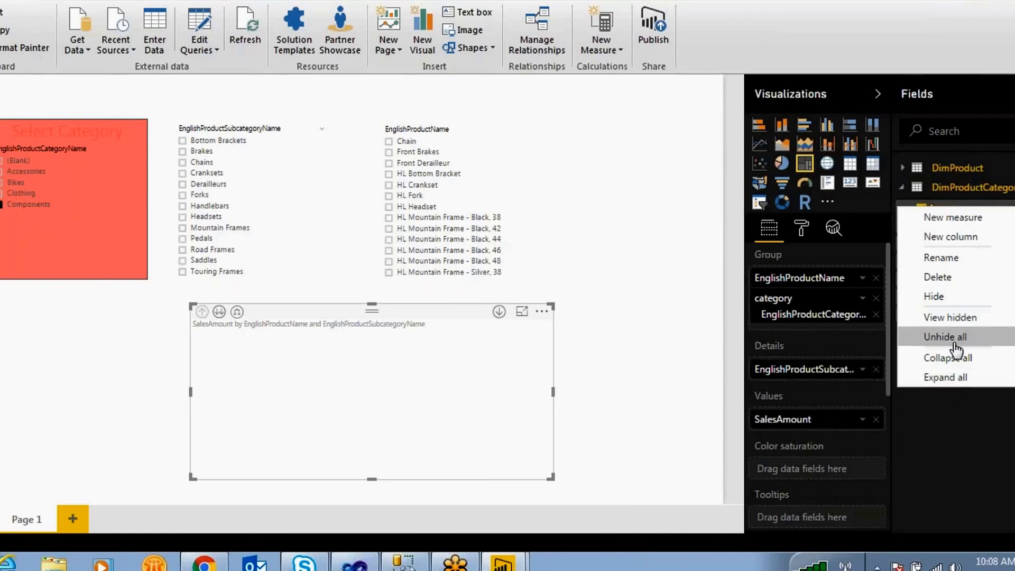
click(990, 429)
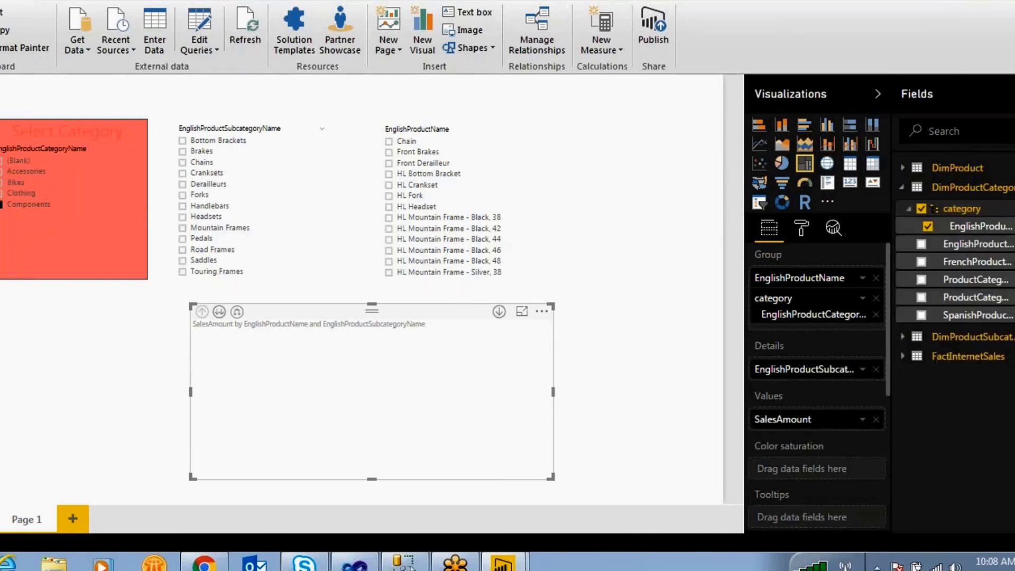
click(1013, 207)
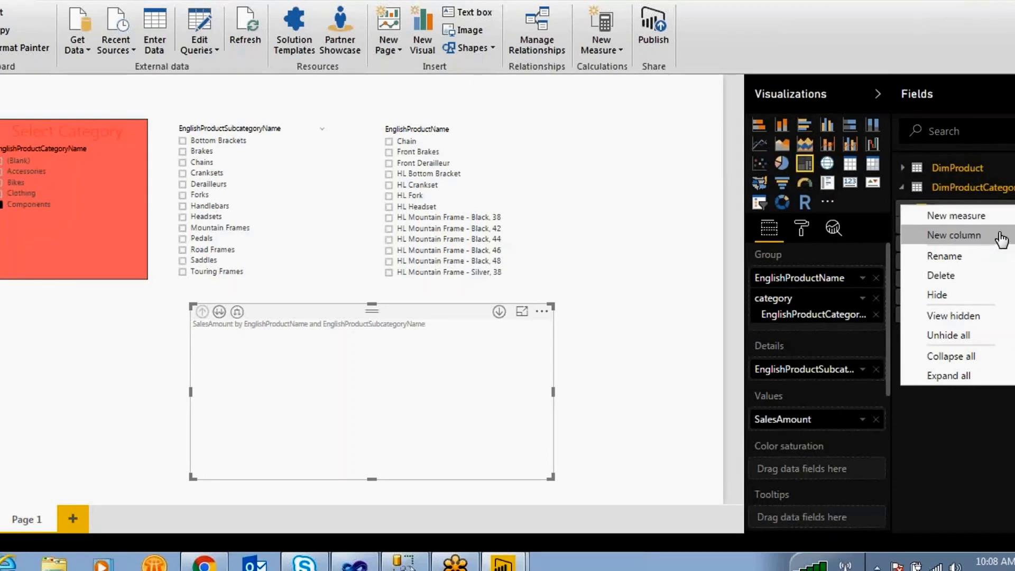
click(1004, 436)
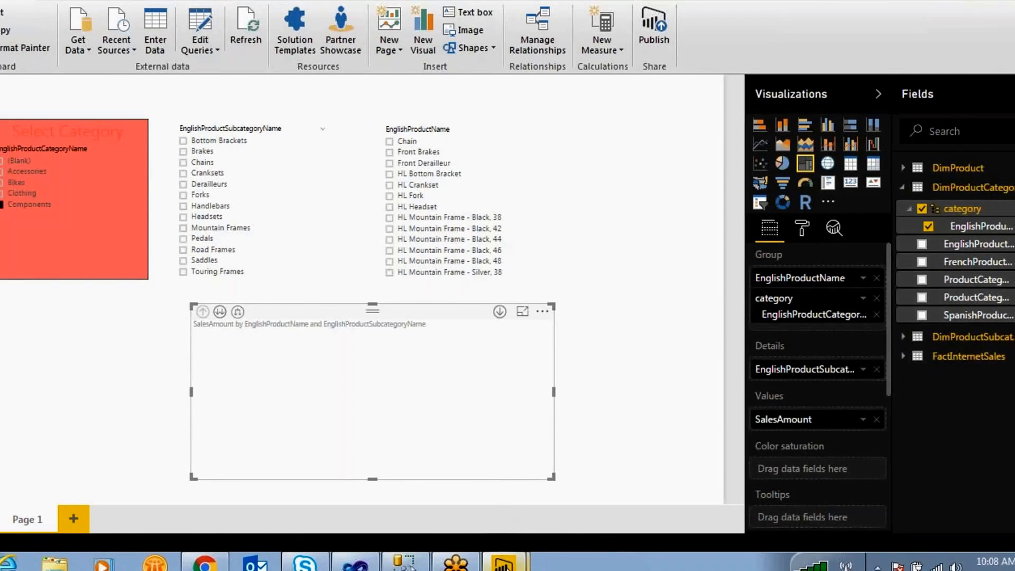
Step: Switch to the other Power BI Desktop window and select the Category, Product and Subcategory levels of the Product Categories hierarchy
mouse_move(502, 561)
click(492, 526)
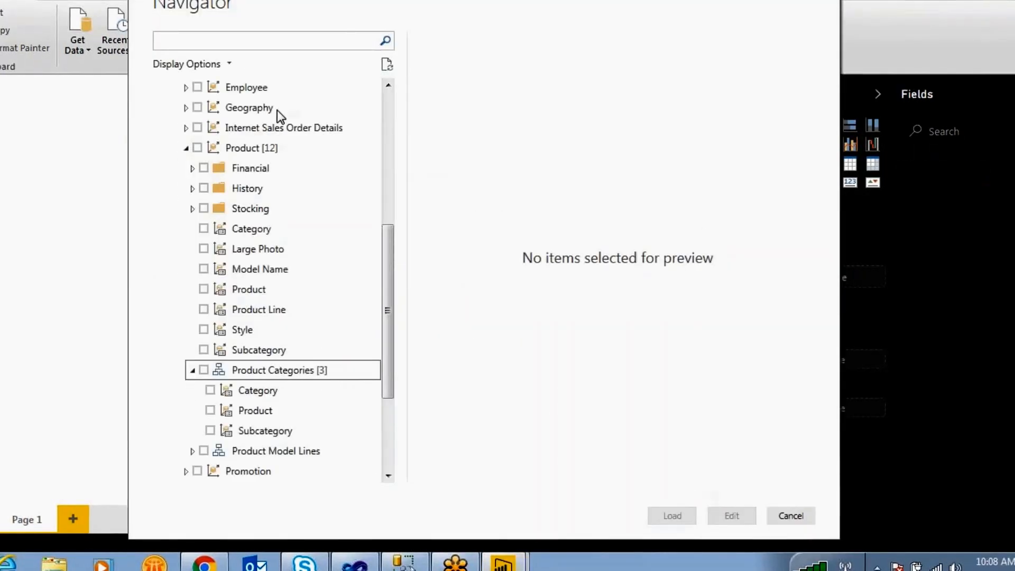
scroll(355, 226, up, 5)
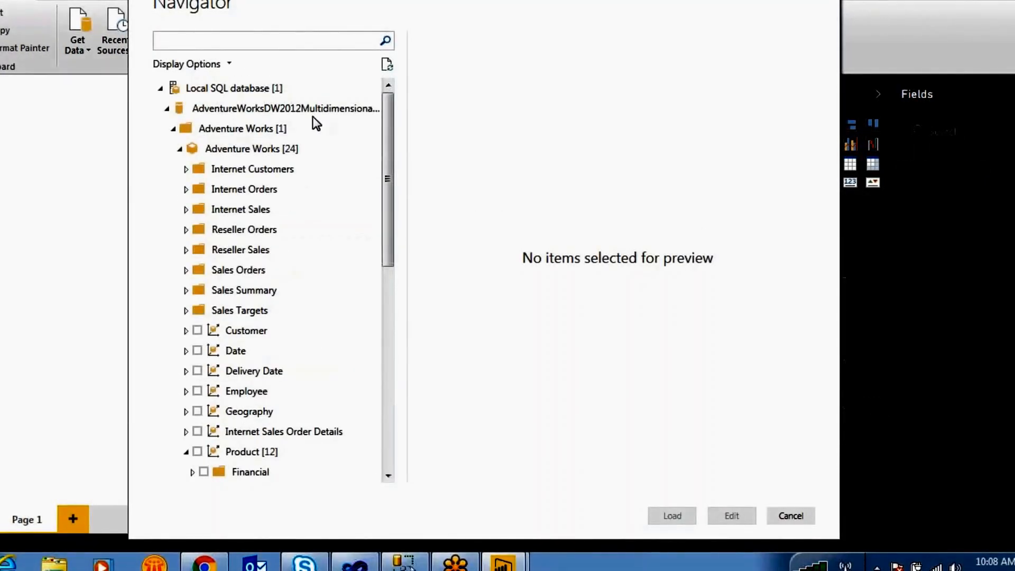
scroll(288, 204, down, 4)
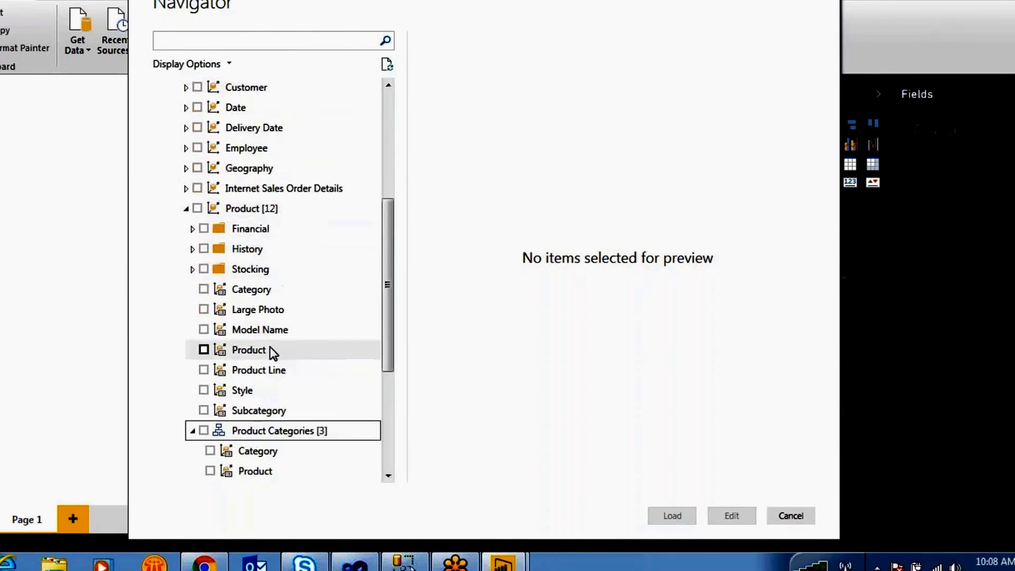
scroll(269, 350, down, 3)
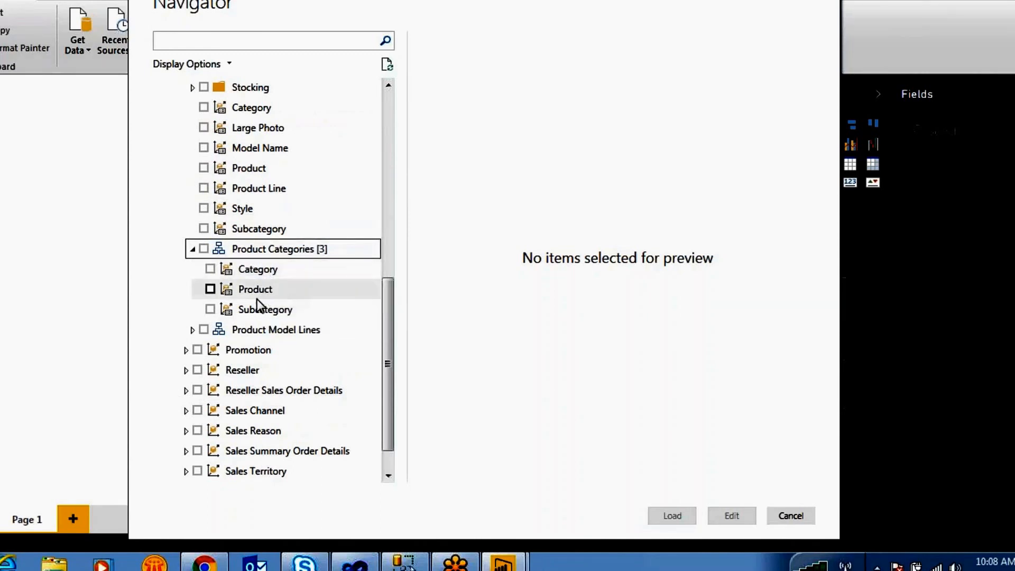
click(212, 269)
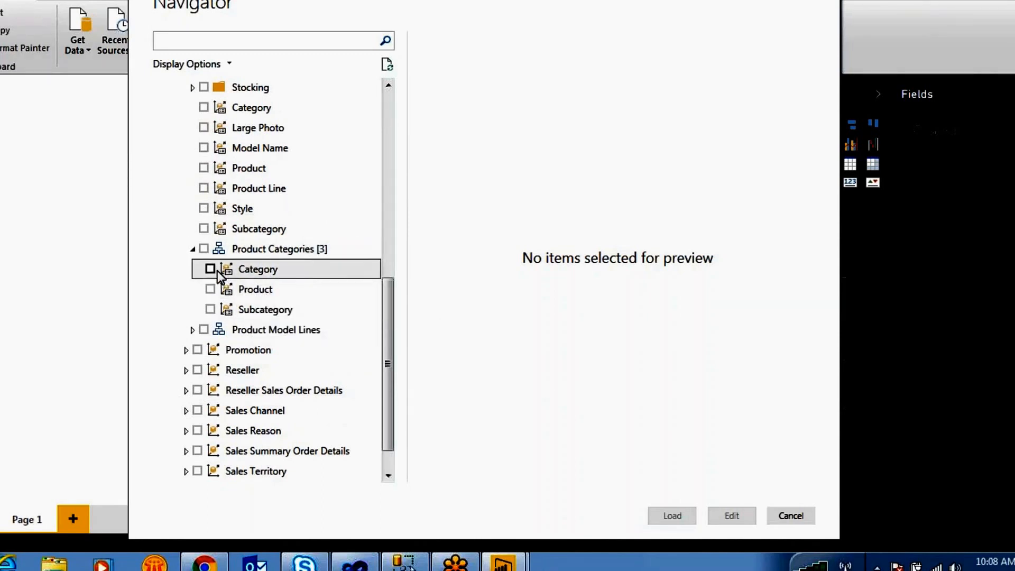
click(210, 289)
click(211, 310)
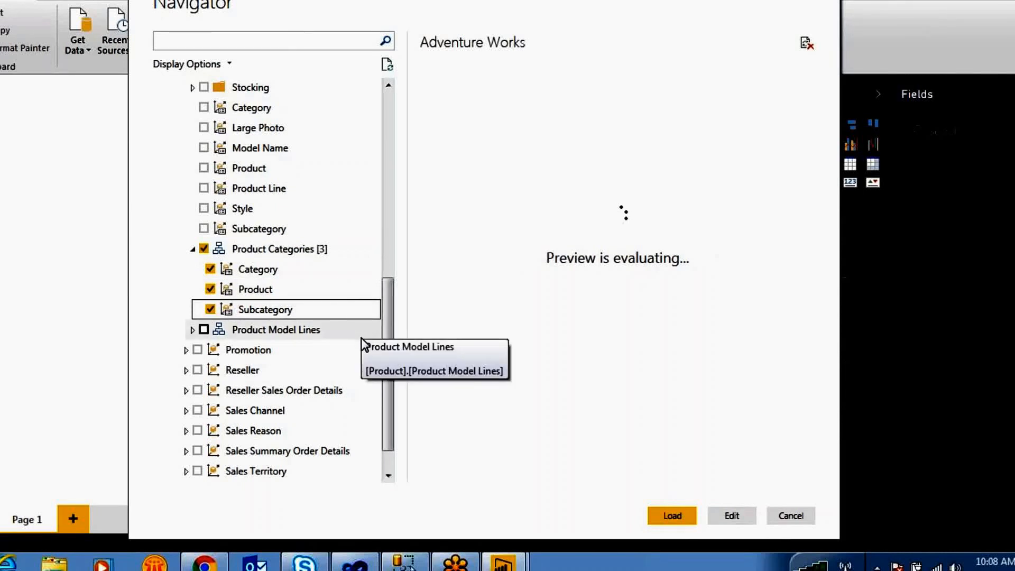
Step: Select the Internet Sales Amount measure from the Internet Sales folder and load the chosen Adventure Works cube items
scroll(315, 356, down, 1)
scroll(290, 392, up, 4)
scroll(290, 392, up, 1)
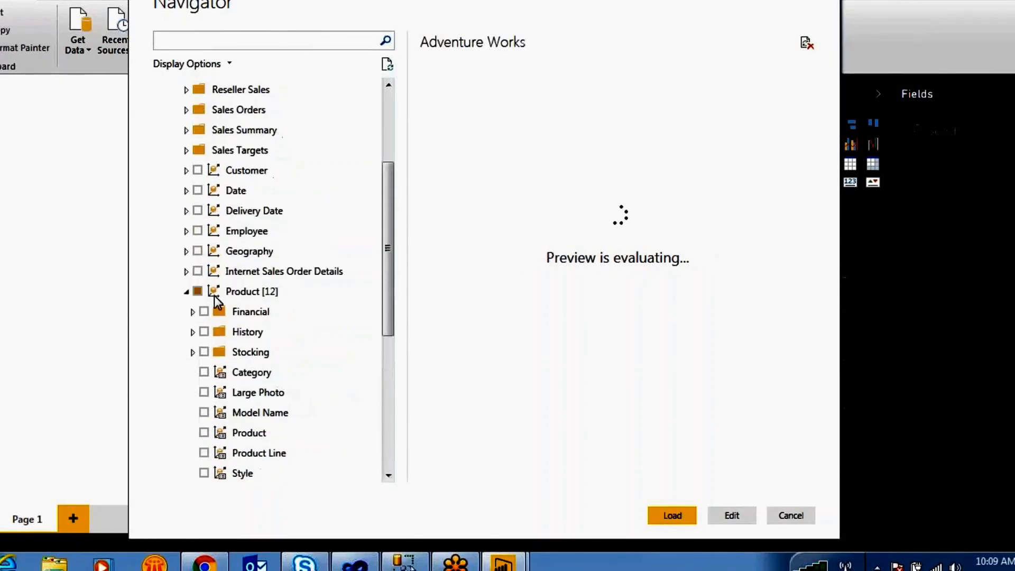
scroll(187, 196, up, 3)
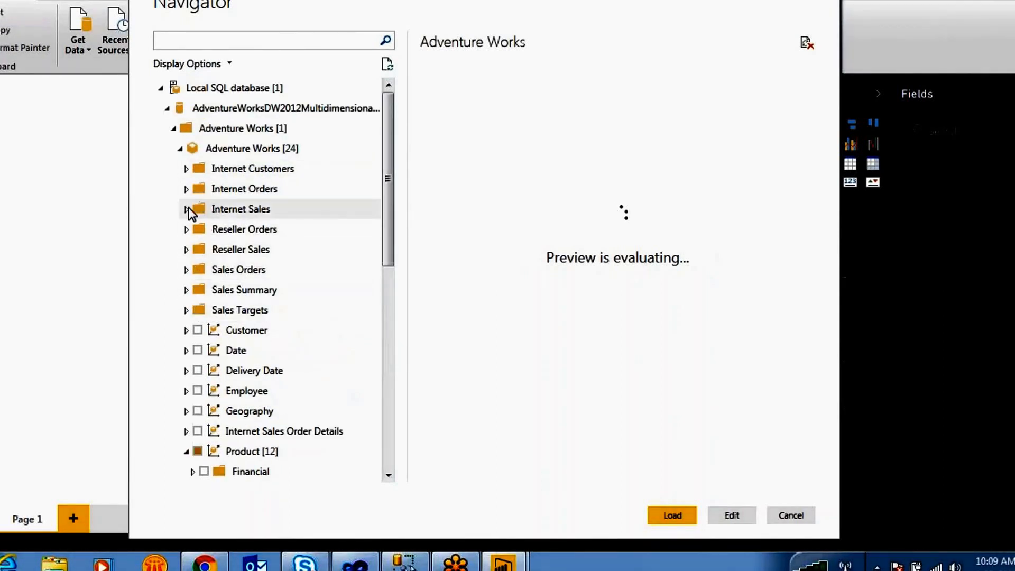
click(188, 208)
scroll(272, 284, down, 1)
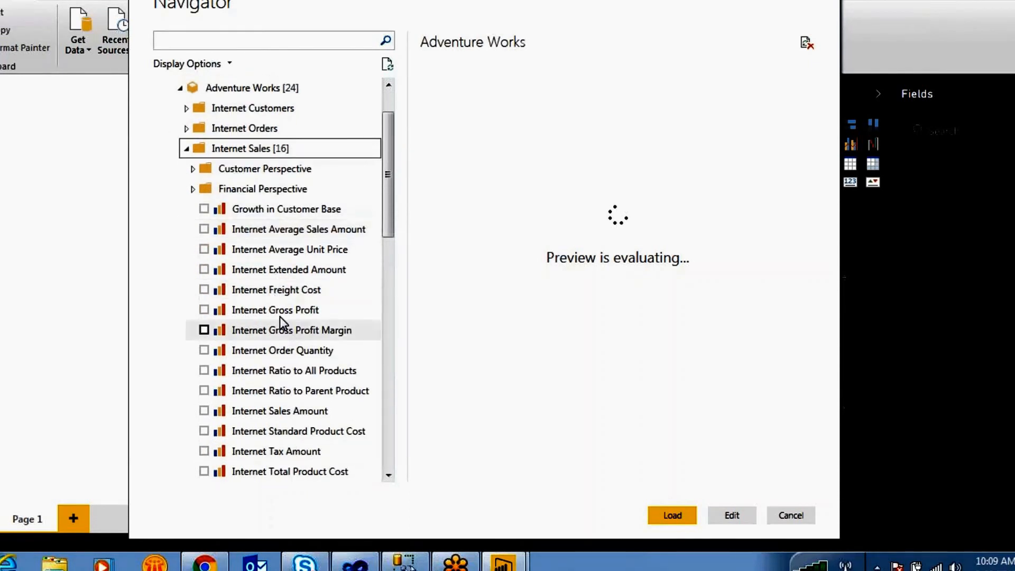
scroll(323, 372, down, 1)
click(204, 351)
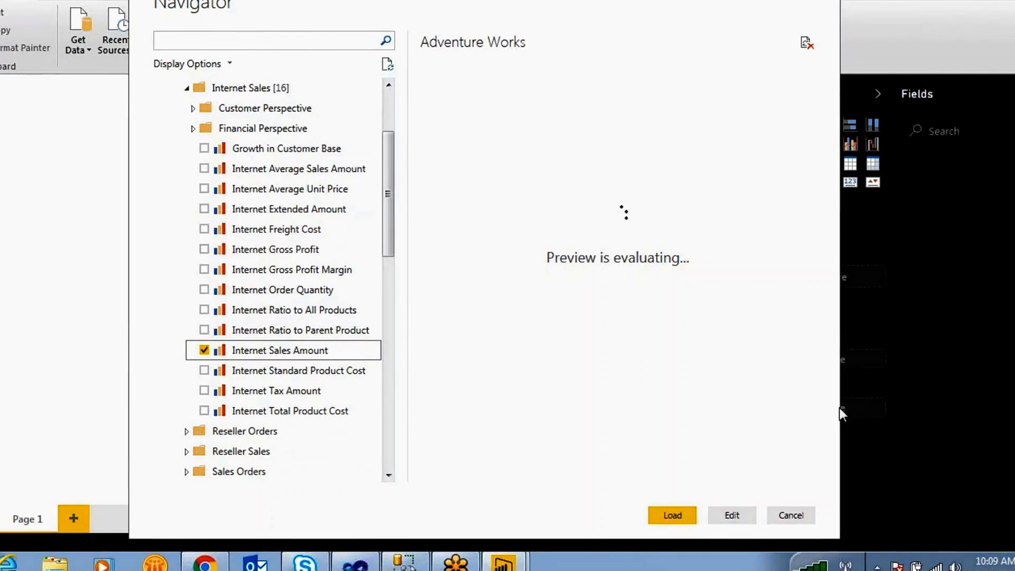
key(Return)
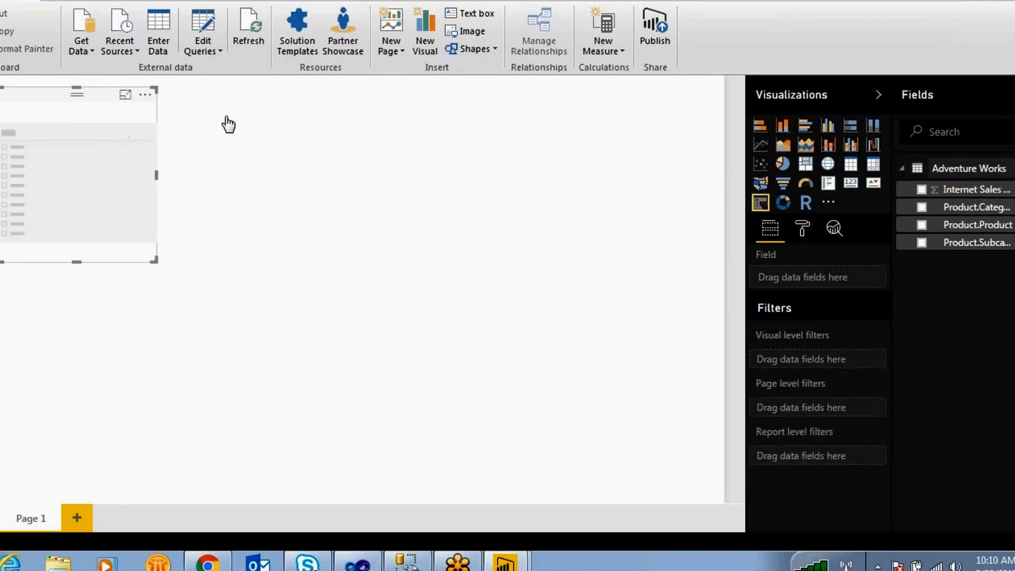
Step: Add two more slicers to the report page and place them beside the first slicer
click(761, 203)
drag(83, 270, 240, 163)
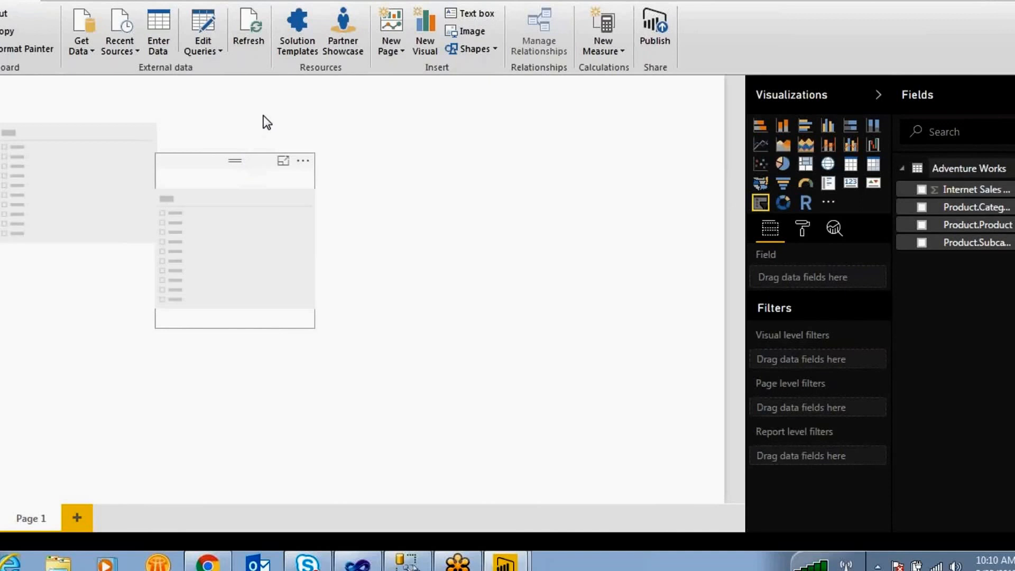
drag(263, 115, 263, 119)
click(474, 169)
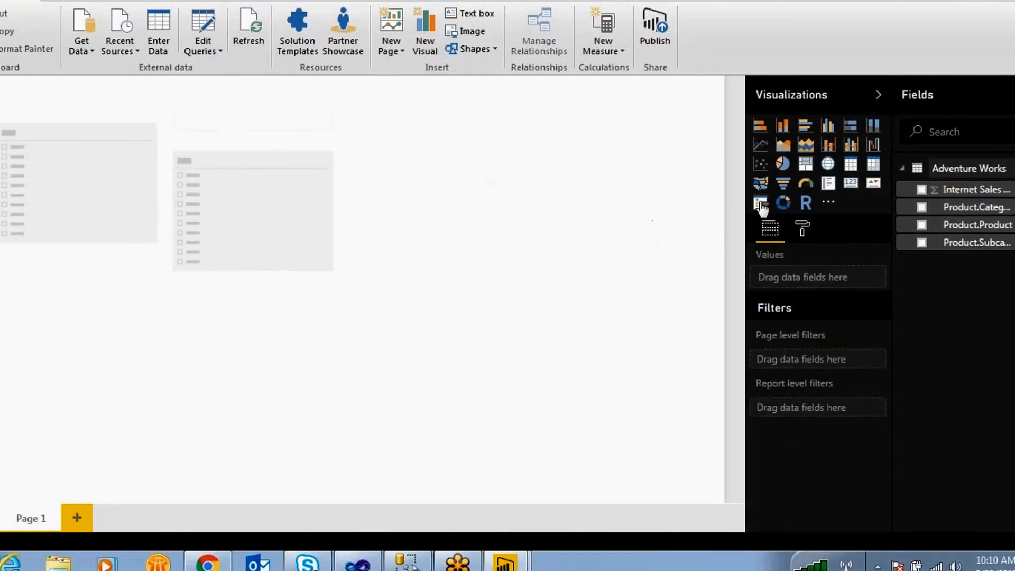
click(760, 203)
drag(85, 288, 379, 153)
click(297, 155)
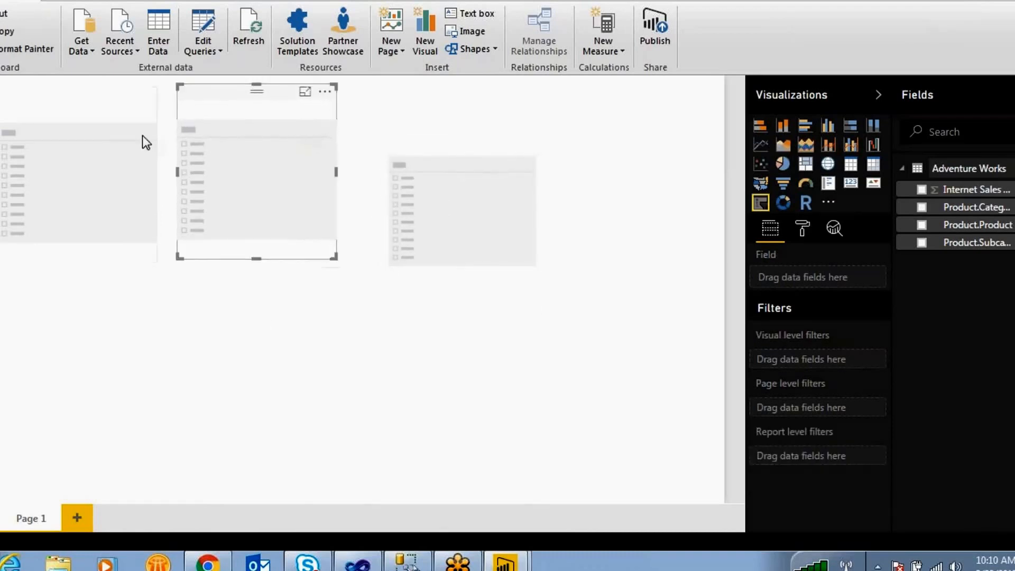
Step: Assign Product.Category to the first slicer, Product.Subcategory to the middle slicer and Product.Product to the third slicer
click(124, 134)
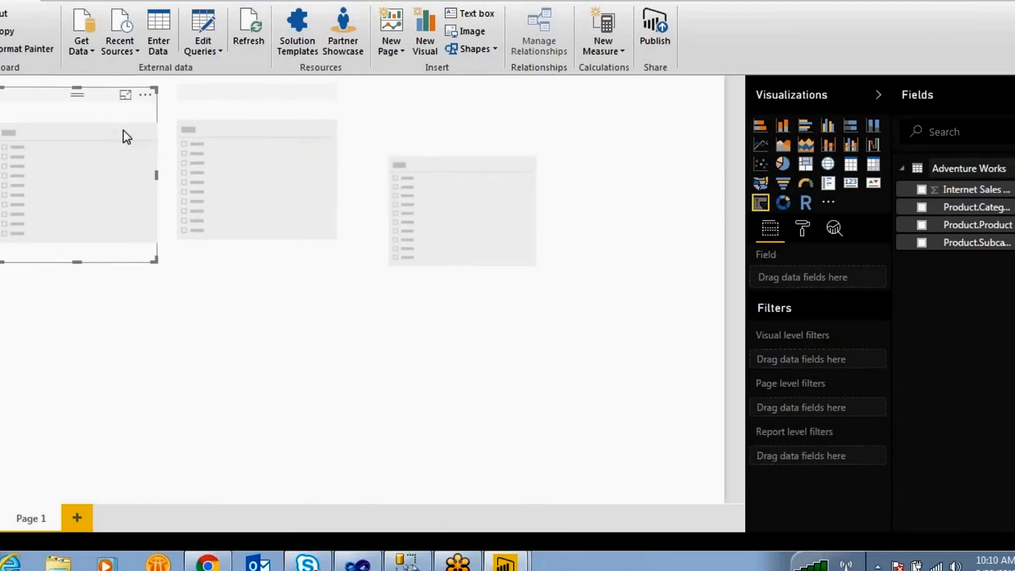
click(926, 210)
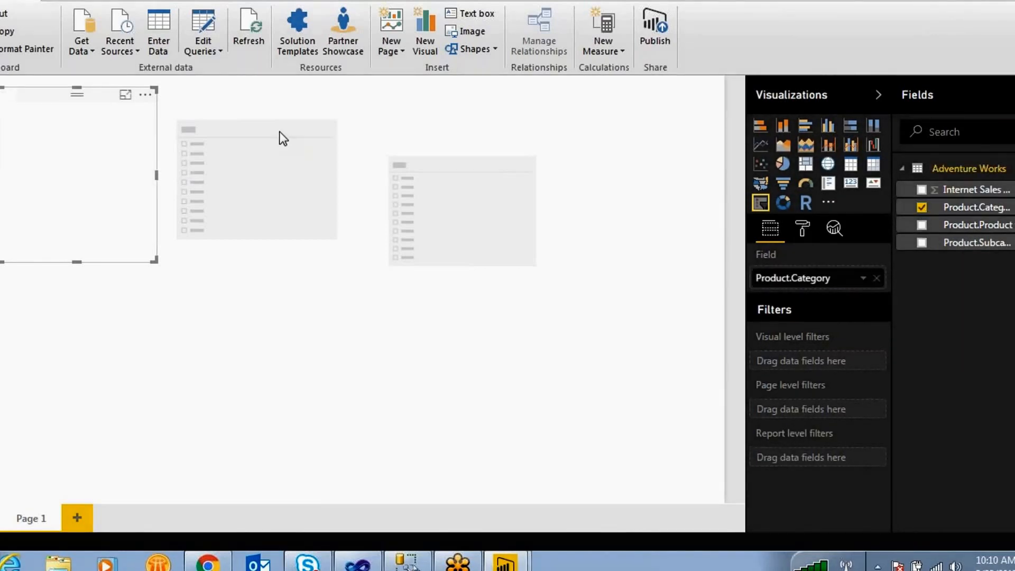
click(332, 144)
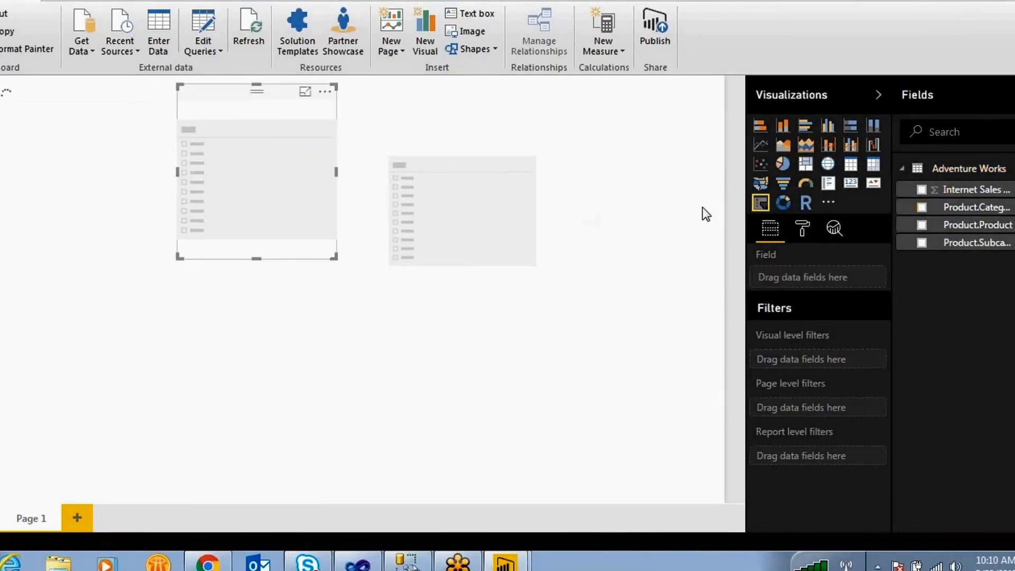
click(921, 244)
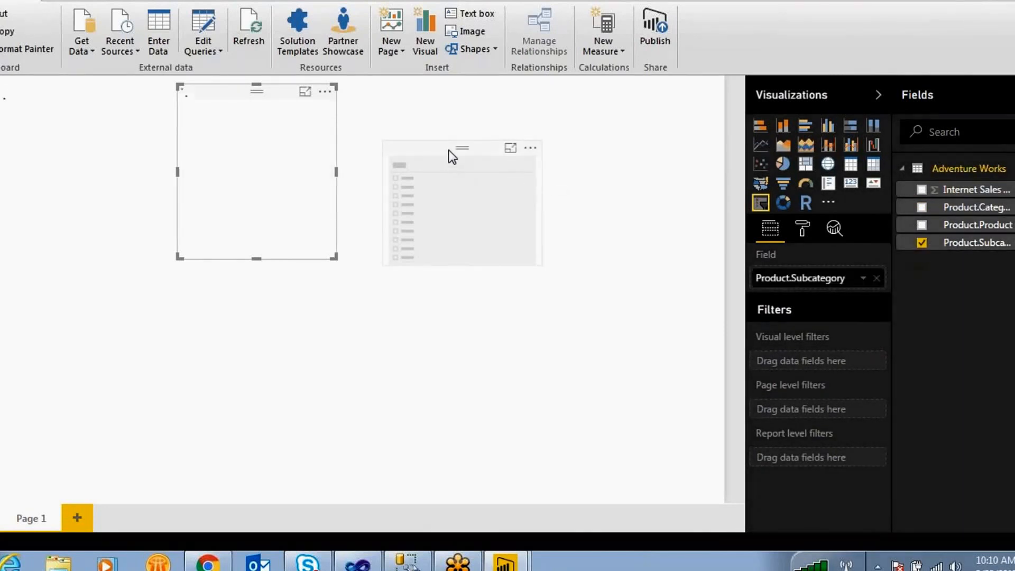
click(451, 156)
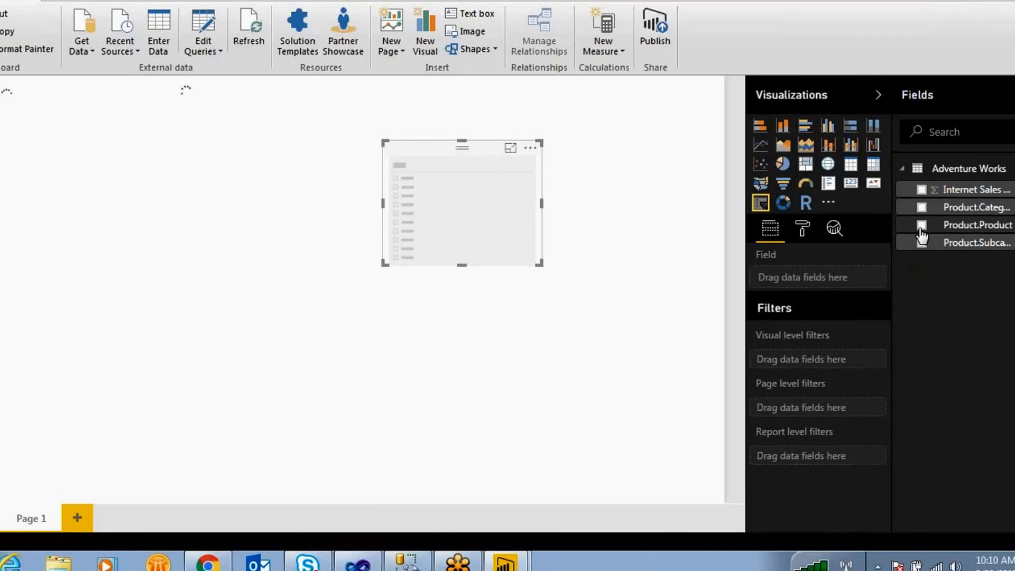
click(921, 226)
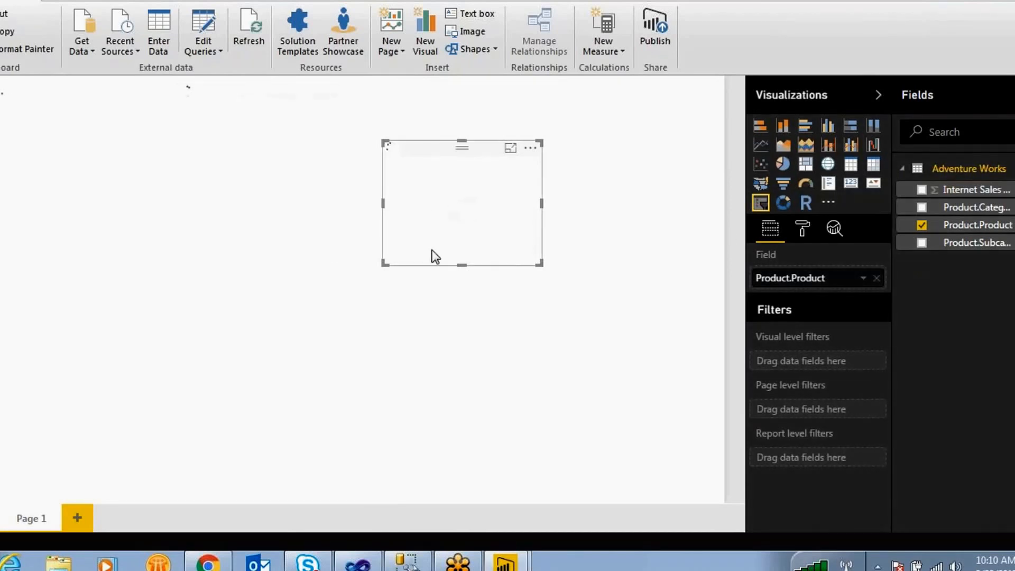
Step: Move the Product.Product slicer up towards the row of the other slicers and filter the Product.Category slicer to Bikes
click(565, 360)
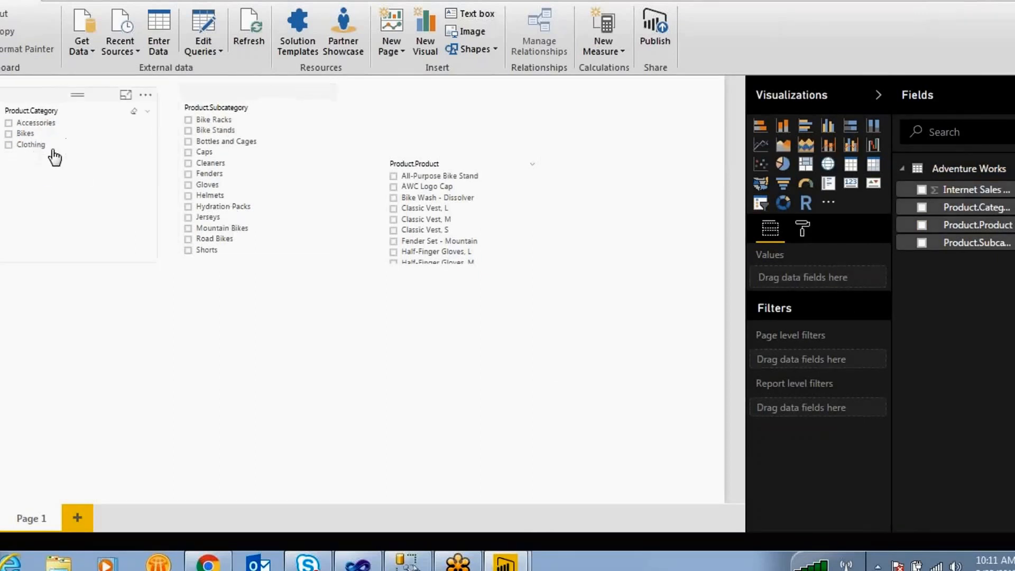
drag(445, 149, 446, 111)
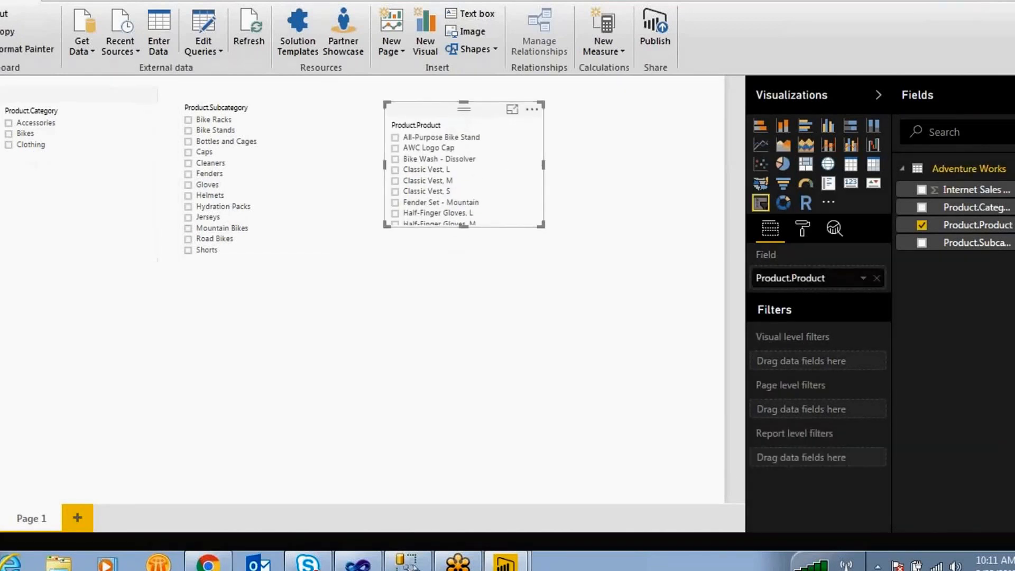
click(9, 135)
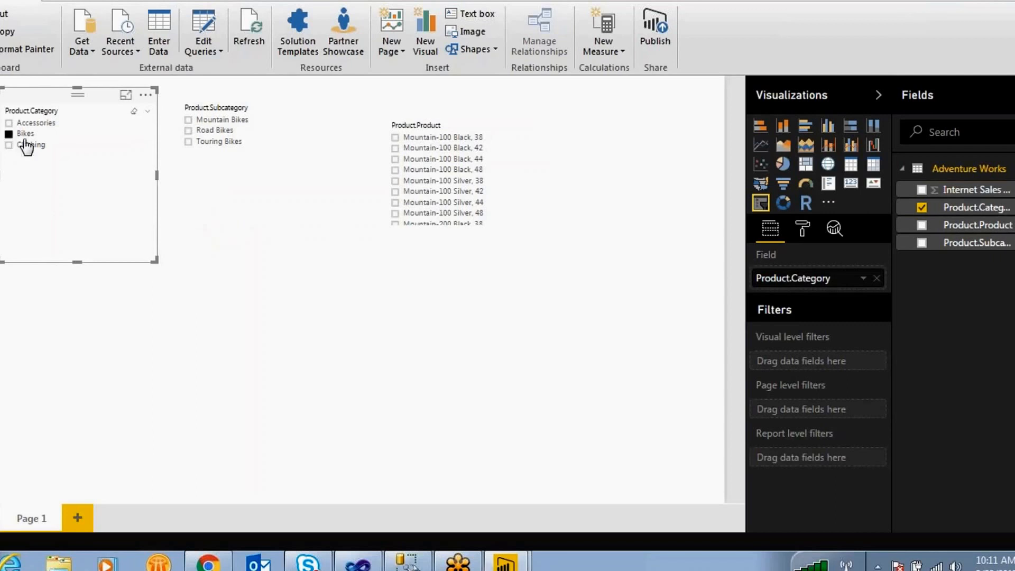
click(233, 246)
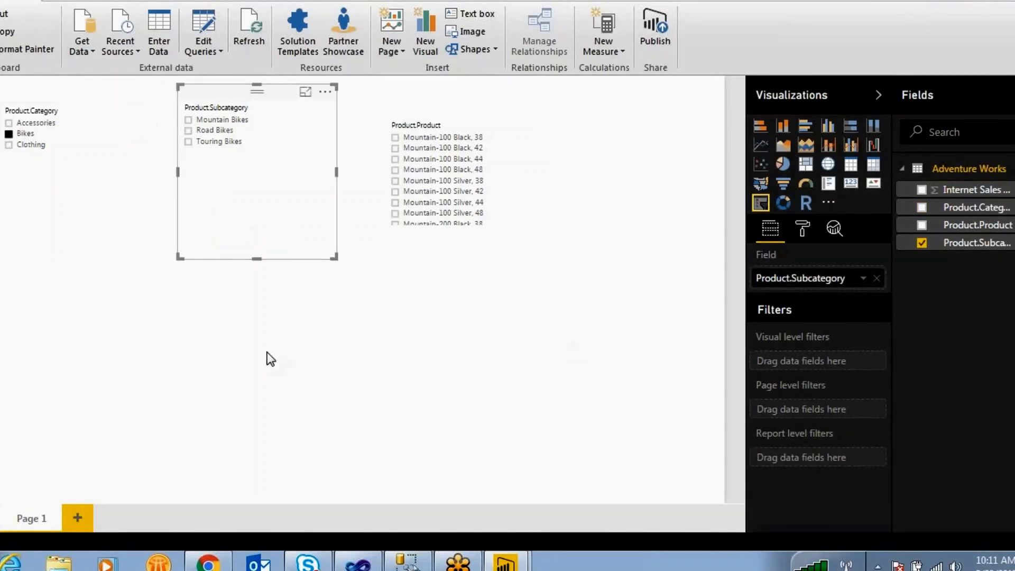
Step: Add a treemap below the slicers grouped by Product.Category and widen it to about twice its width
click(294, 352)
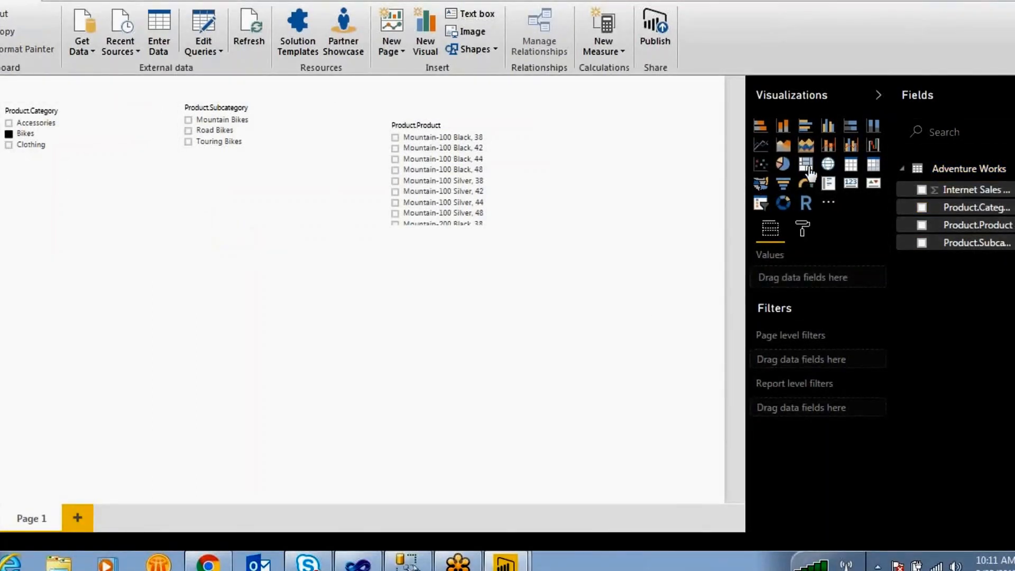
click(807, 168)
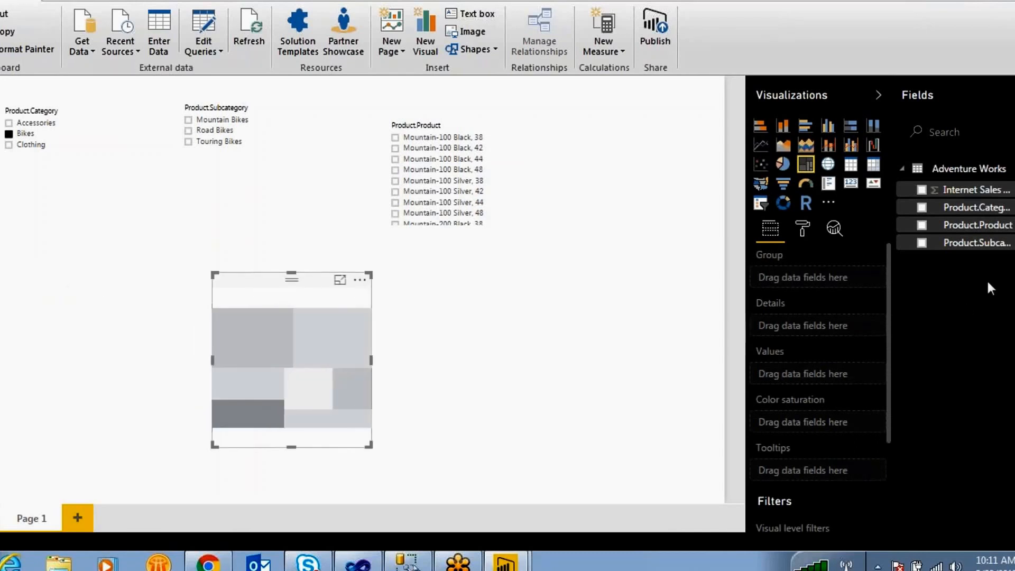
click(921, 207)
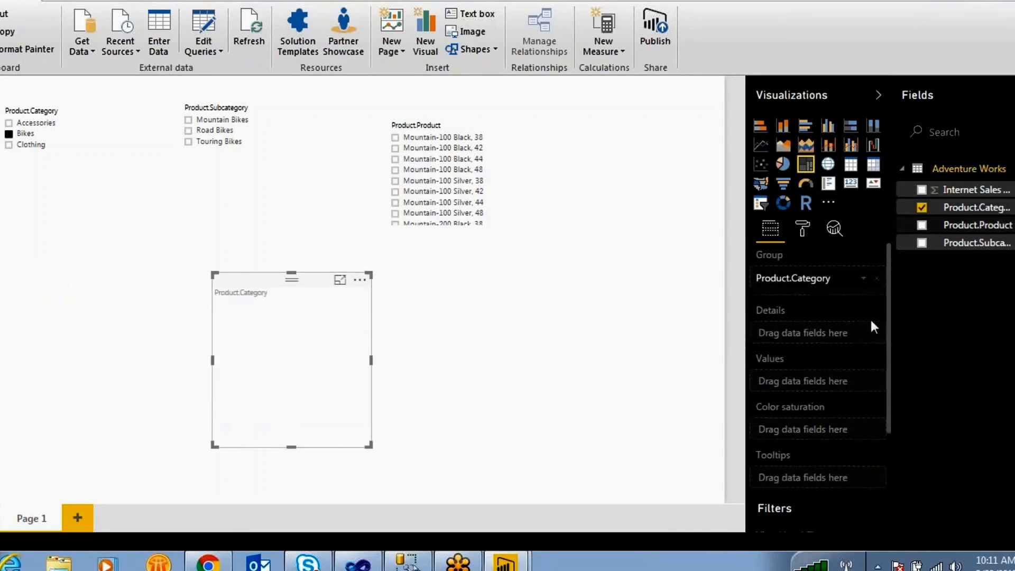
drag(371, 360, 533, 360)
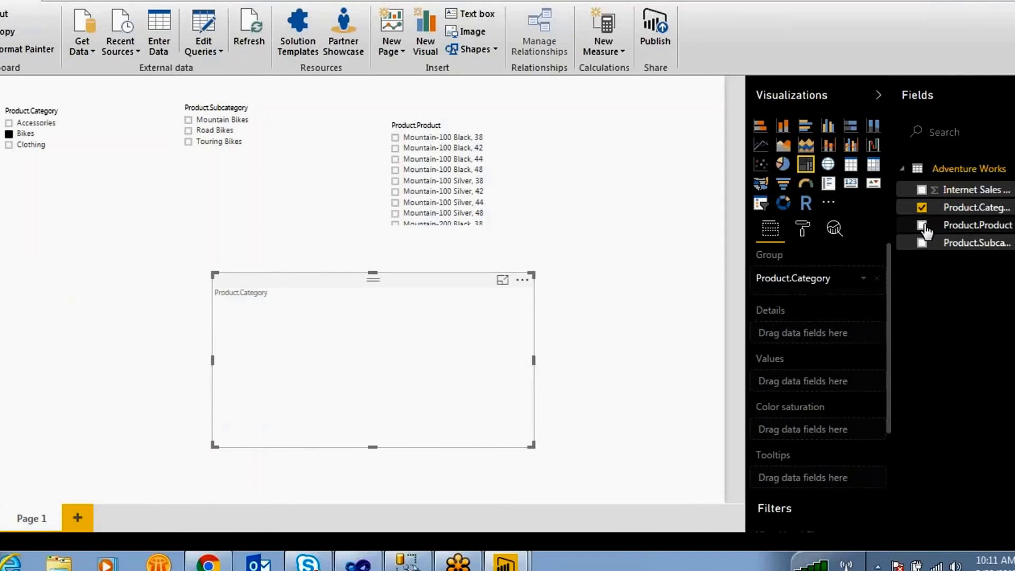
click(922, 243)
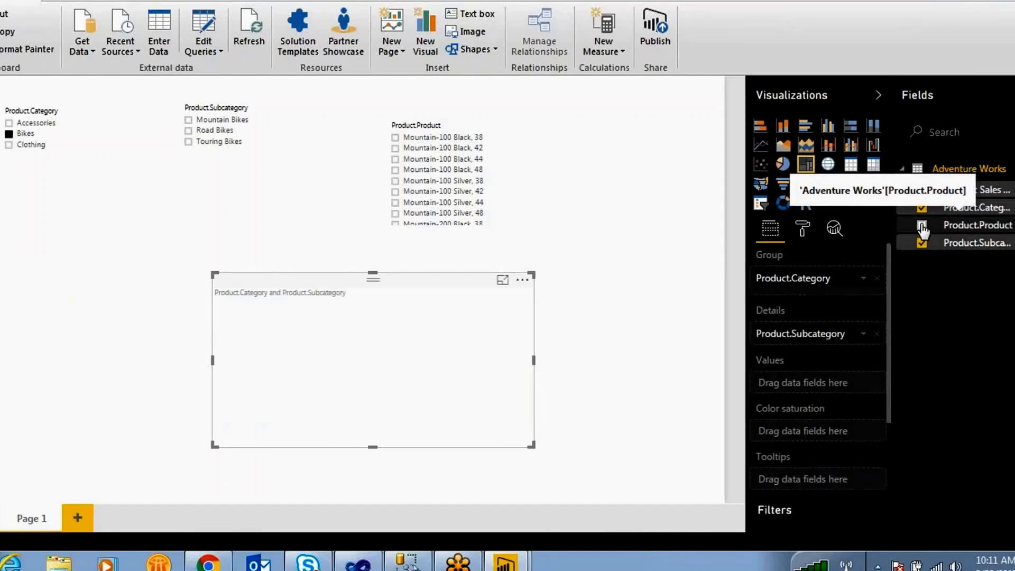
click(921, 226)
click(921, 227)
click(922, 243)
Step: Add Internet Sales Amount as the treemap's values and make the treemap slightly taller
click(922, 190)
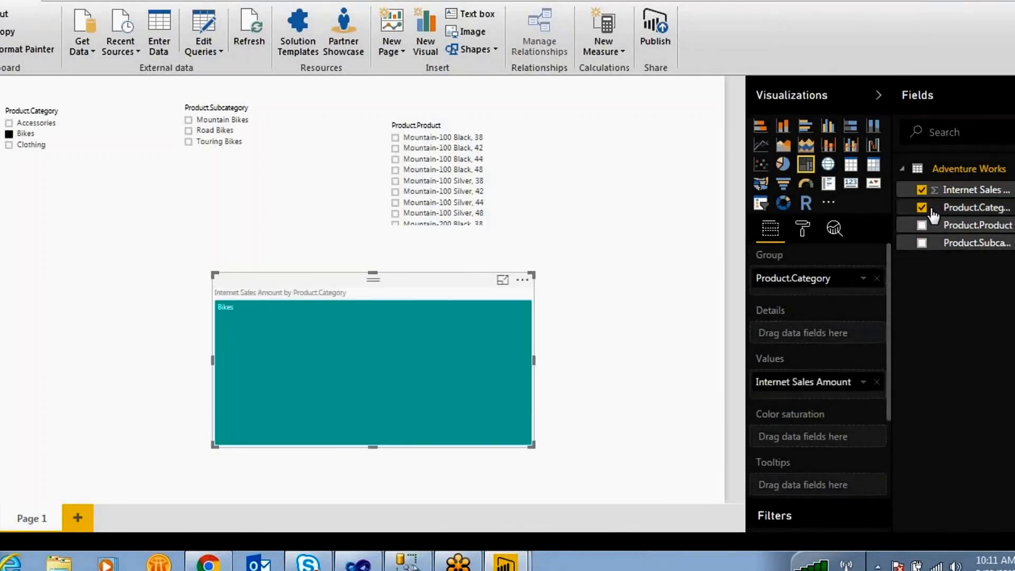
drag(373, 444, 379, 468)
Step: Clear the Bikes selection in the Product.Category slicer and shift the treemap slightly up and to the left
click(9, 134)
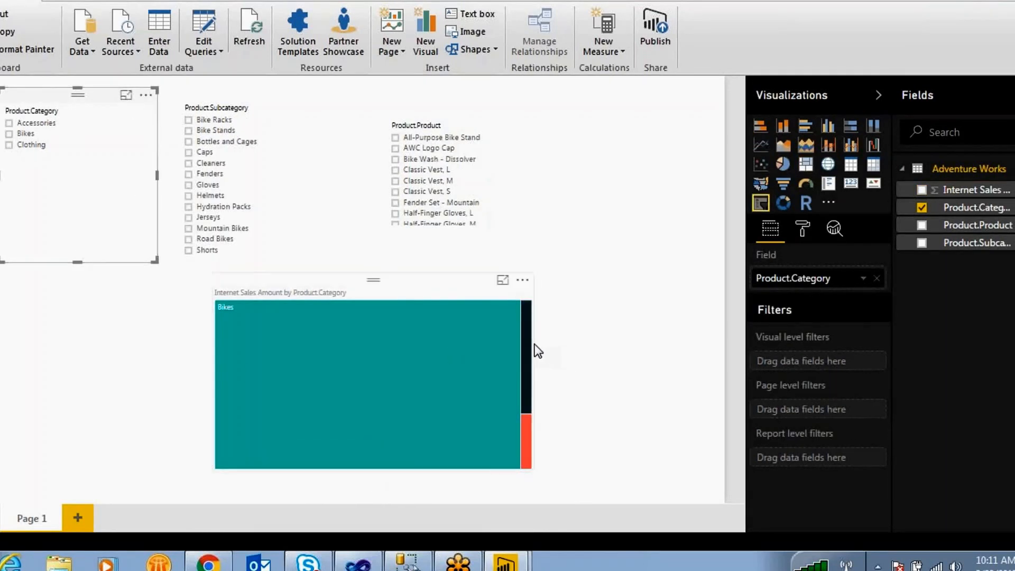
click(521, 380)
drag(432, 349, 414, 340)
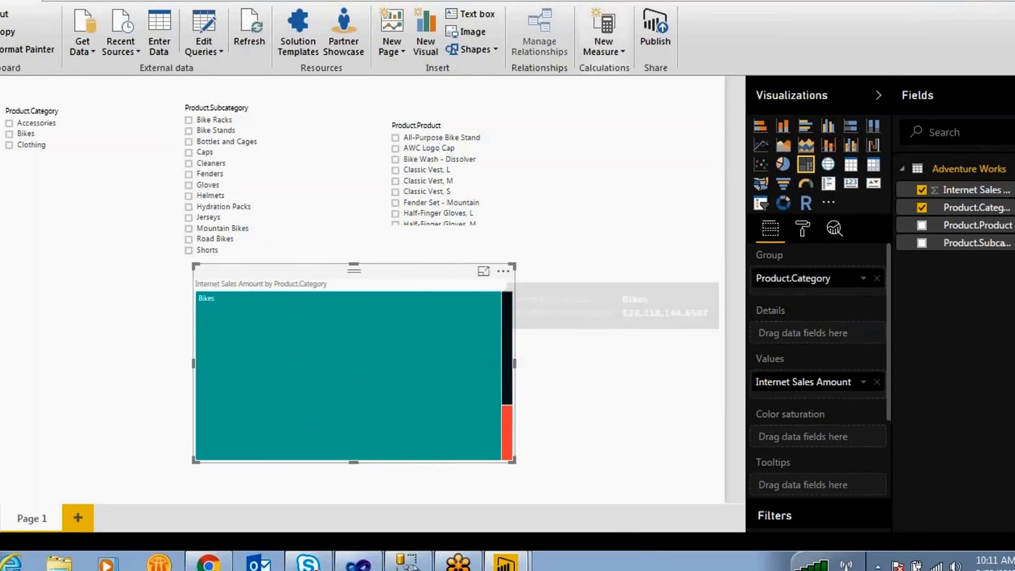
mouse_move(511, 293)
mouse_down()
mouse_move(489, 323)
mouse_move(530, 323)
mouse_move(517, 284)
mouse_up()
mouse_move(410, 299)
mouse_down()
mouse_move(312, 294)
mouse_move(201, 401)
mouse_move(455, 338)
mouse_move(414, 297)
mouse_up()
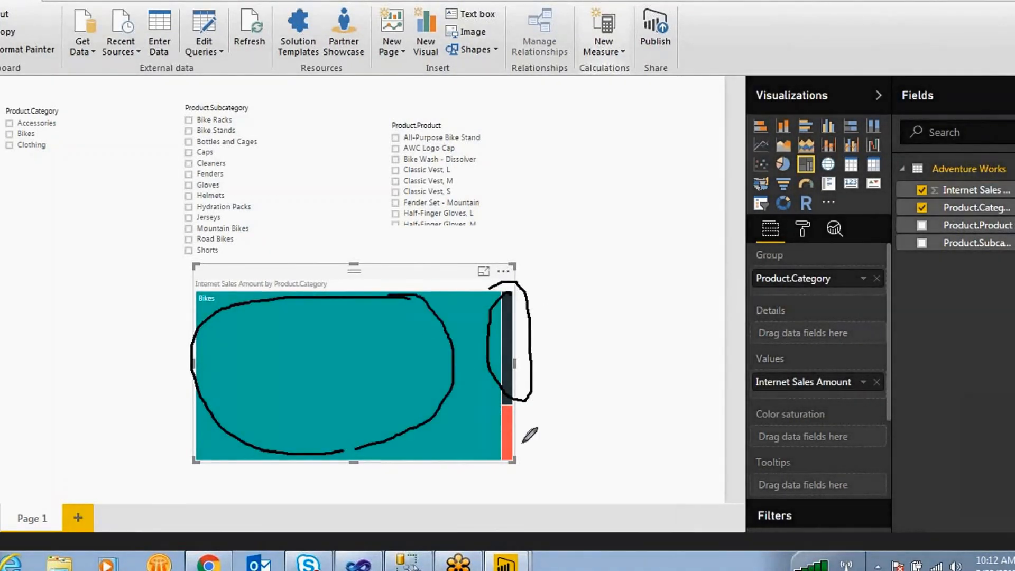
mouse_move(507, 402)
mouse_down()
mouse_move(525, 435)
mouse_move(494, 400)
mouse_up()
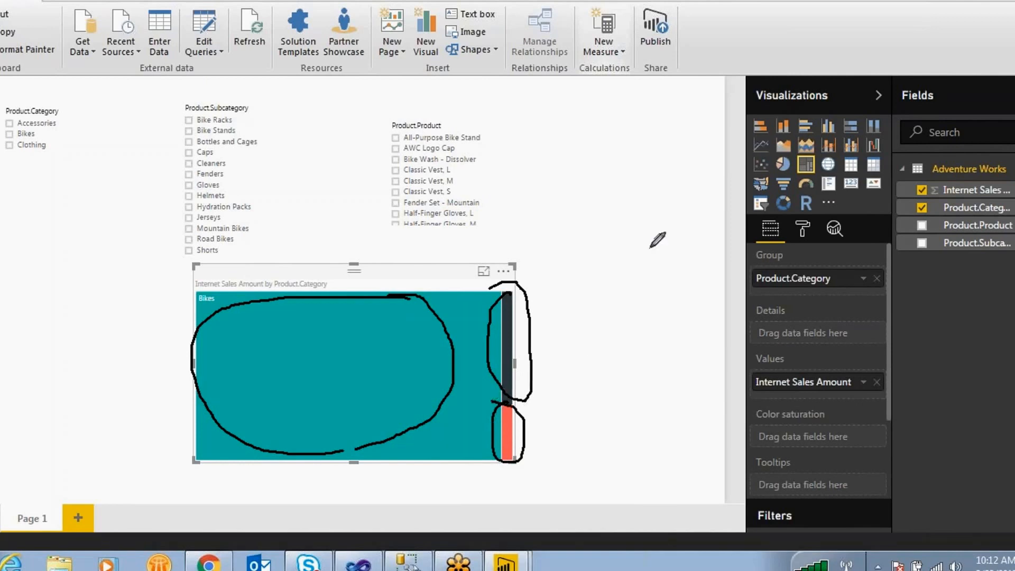
click(698, 11)
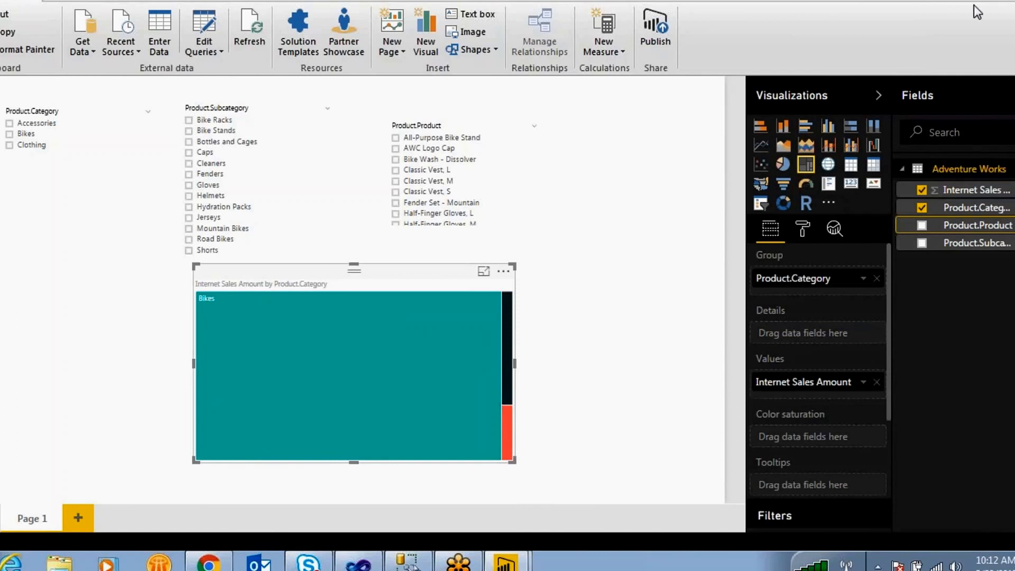
Step: Add Product.Subcategory to the treemap's details and Product.Product as a second group level below Product.Category
mouse_move(439, 377)
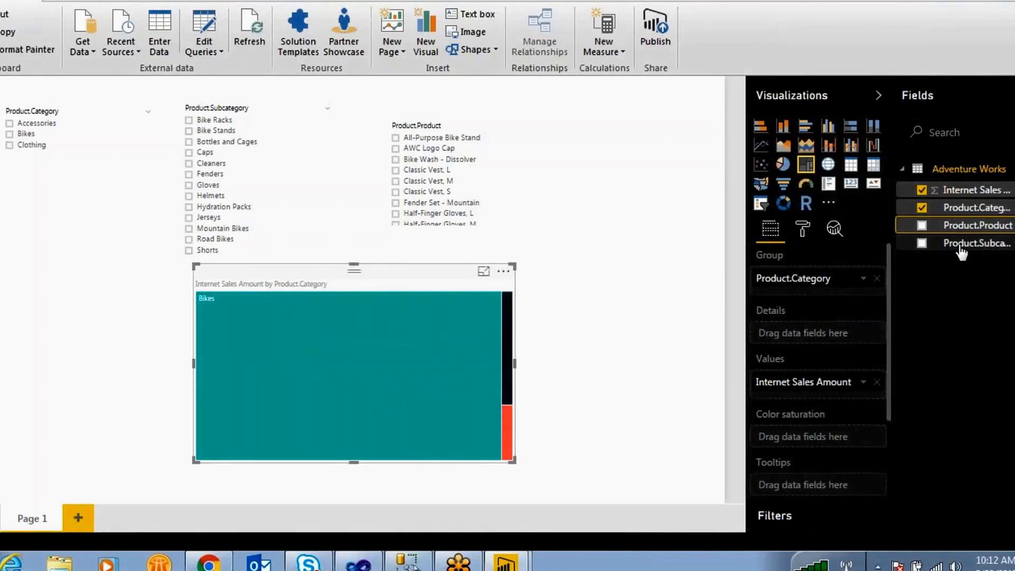
click(921, 244)
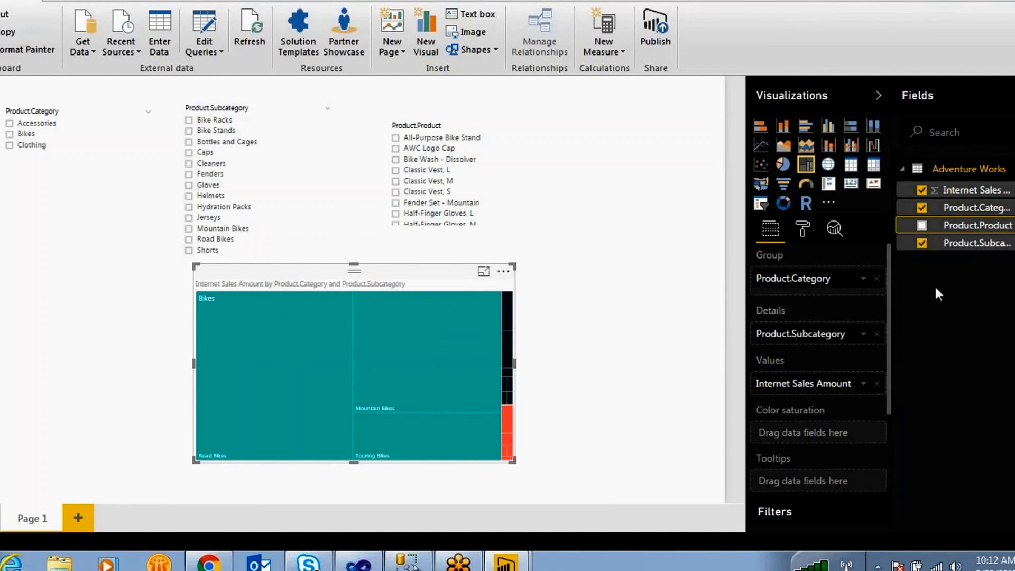
click(922, 227)
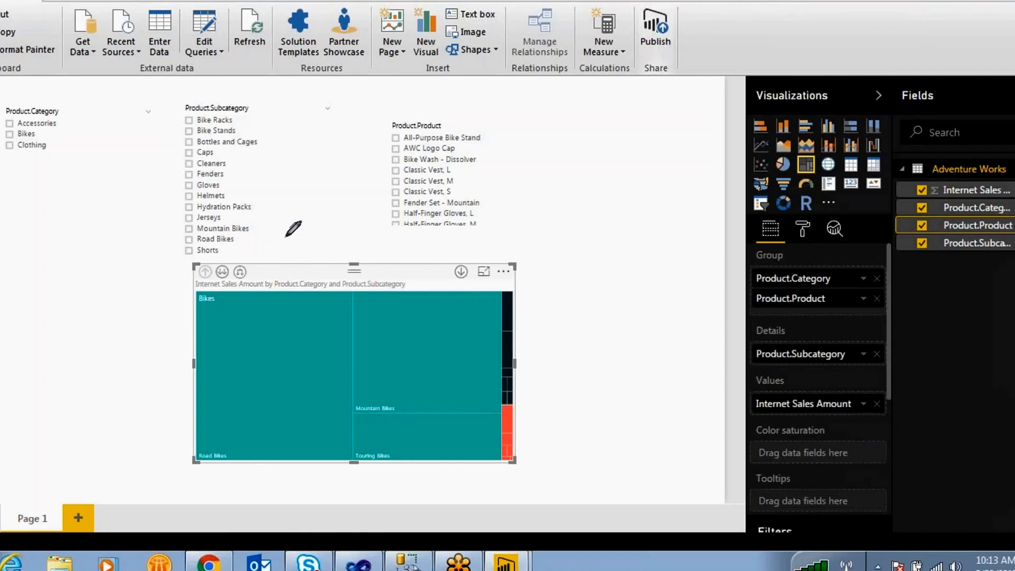
mouse_move(262, 257)
mouse_down()
mouse_move(190, 262)
mouse_move(220, 292)
mouse_move(266, 276)
mouse_move(263, 254)
mouse_up()
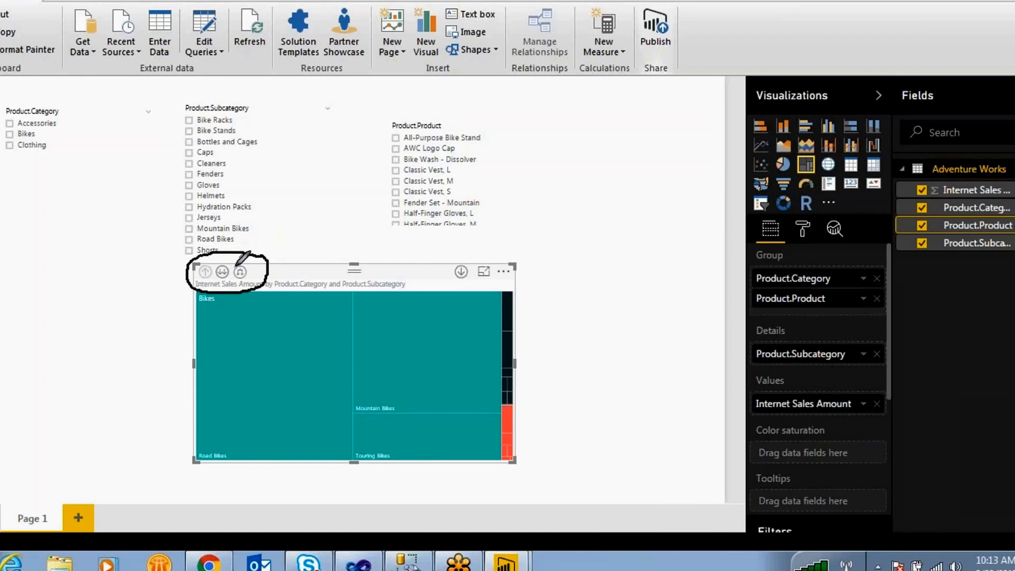
mouse_move(202, 270)
mouse_down()
mouse_move(227, 244)
mouse_move(235, 255)
mouse_move(312, 219)
mouse_up()
click(695, 15)
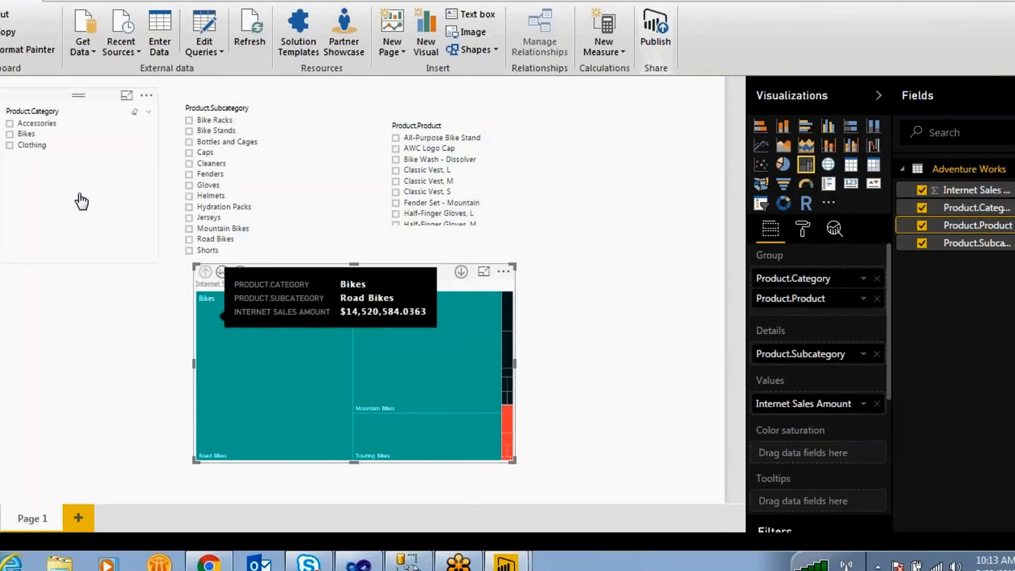
Step: Filter the Product.Category slicer to Bikes and take the whole treemap to its next hierarchy level
click(10, 134)
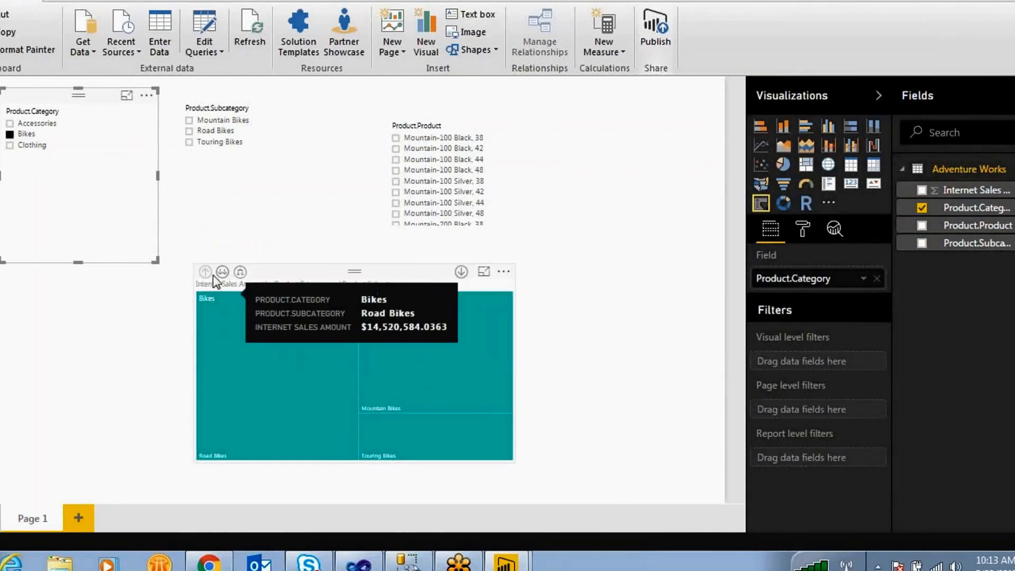
click(223, 273)
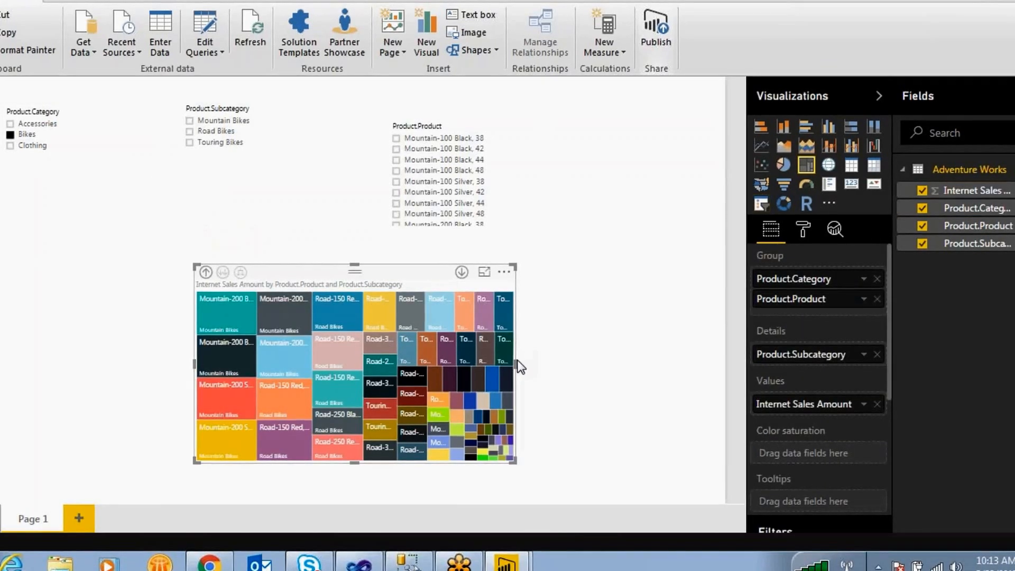
Step: Widen the treemap by more than half, make it taller, and move it left and slightly up beneath the slicers
drag(515, 364, 600, 364)
drag(665, 370, 716, 371)
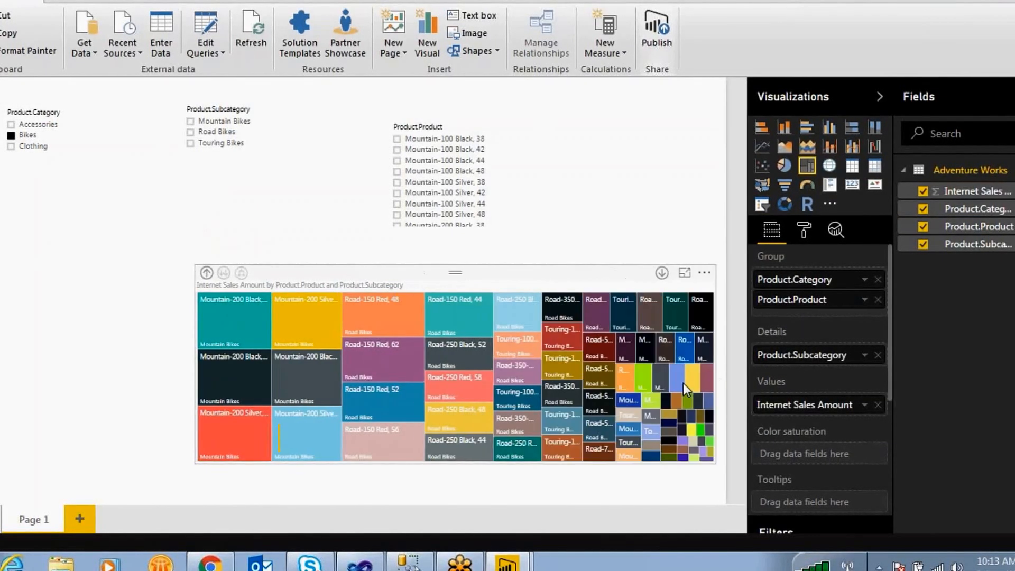
drag(456, 464, 455, 527)
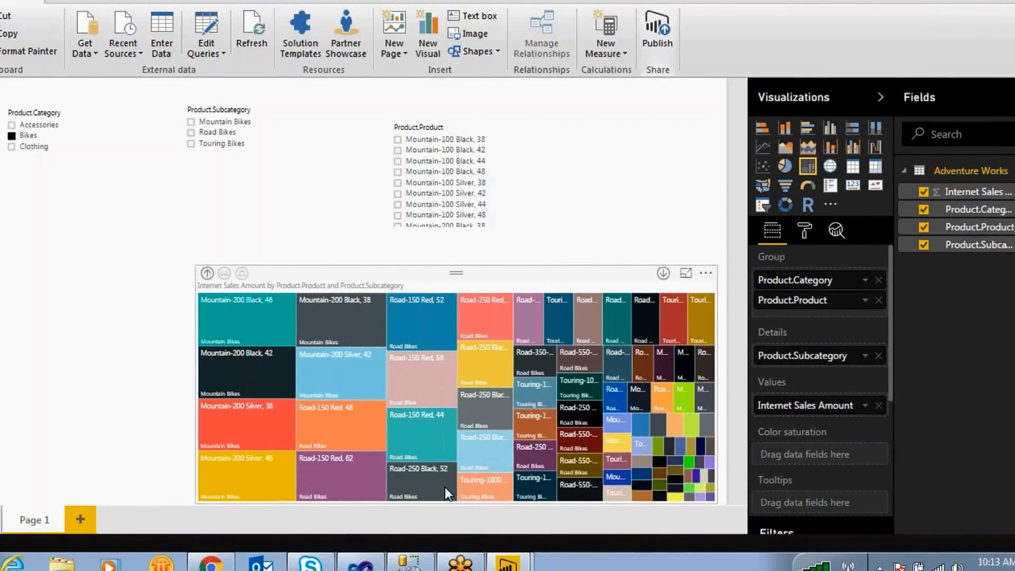
drag(439, 284, 282, 256)
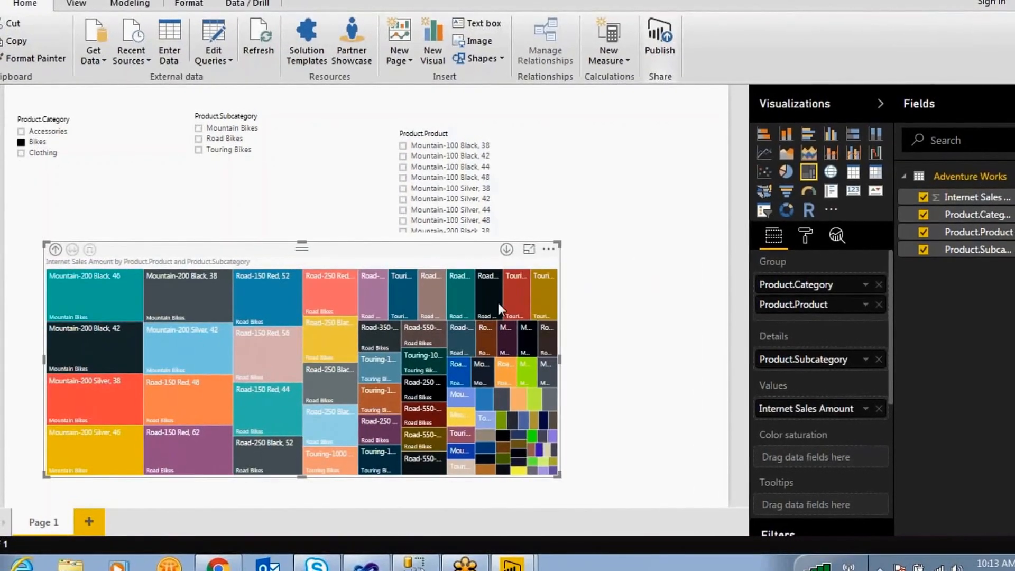
Step: Turn on Drill Mode for the treemap and switch it between the product and category levels, ending at category
mouse_move(499, 298)
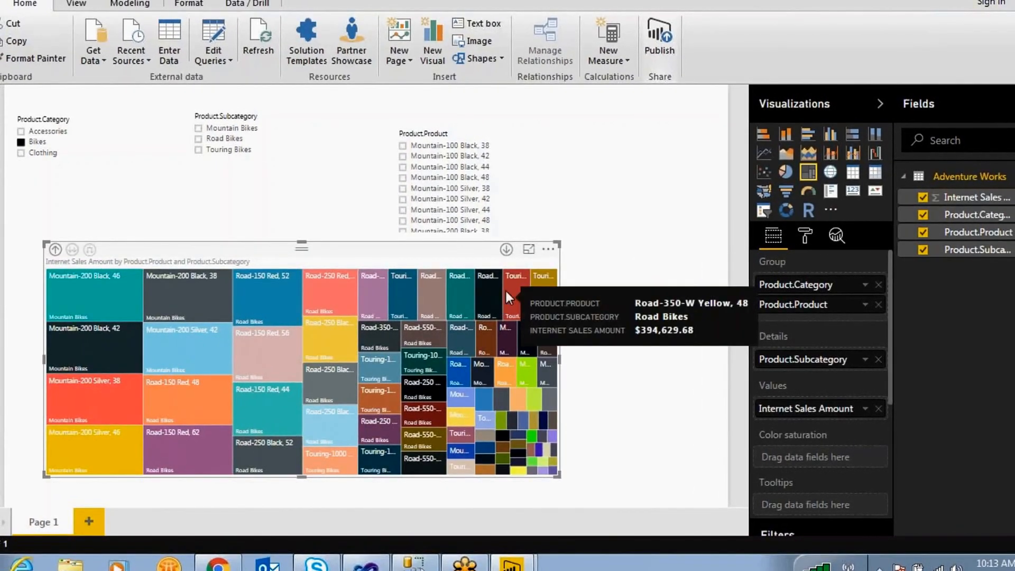
click(507, 249)
click(73, 249)
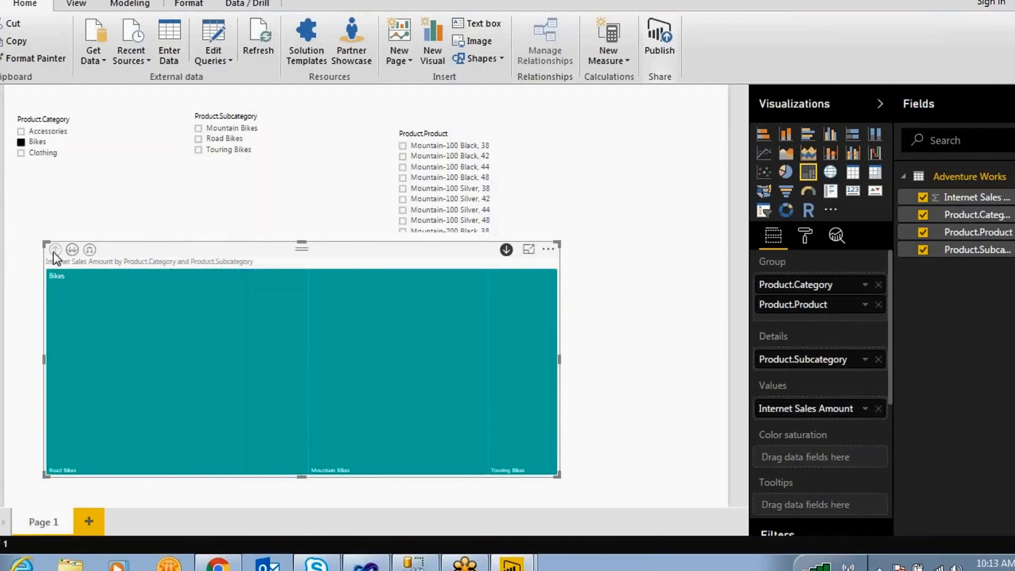
click(72, 249)
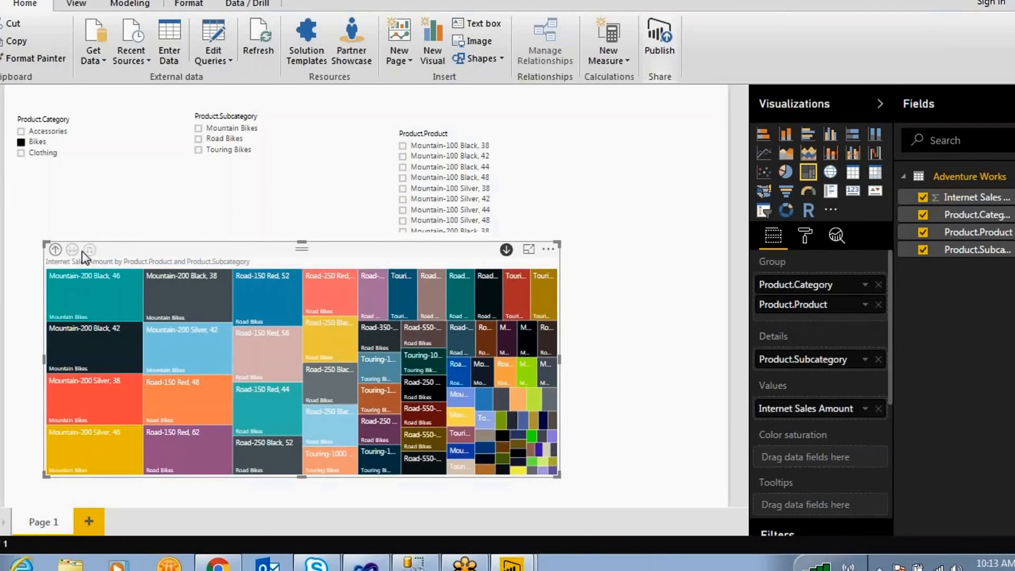
click(55, 250)
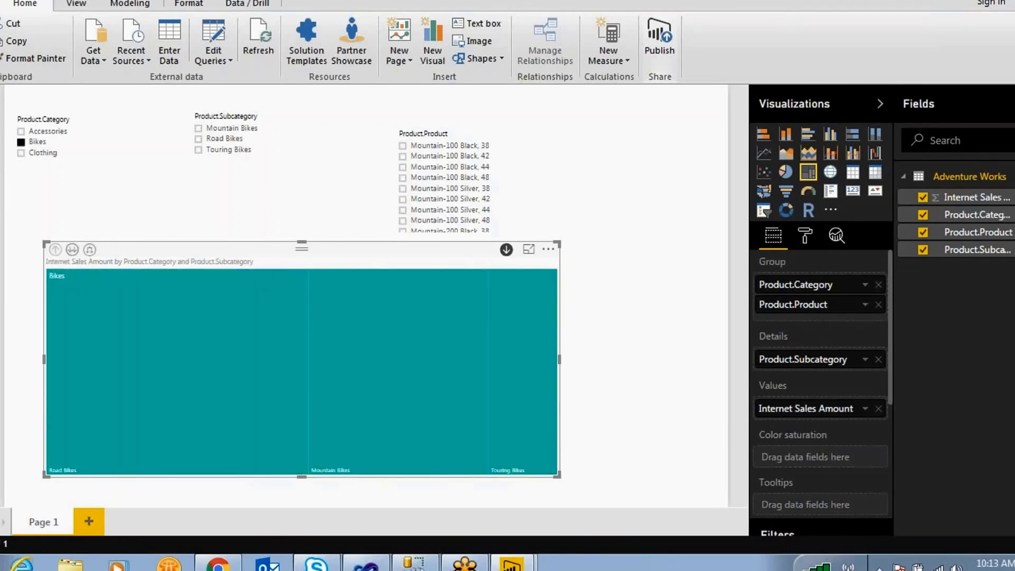
Step: Clear the Bikes selection in the Product.Category slicer and drill down into Bikes in the treemap
click(22, 141)
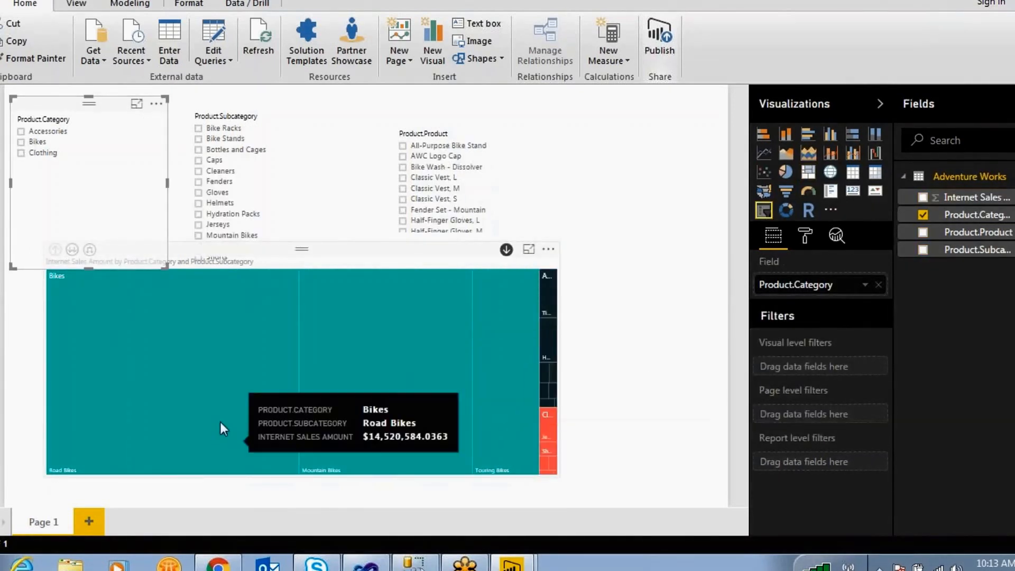
click(506, 249)
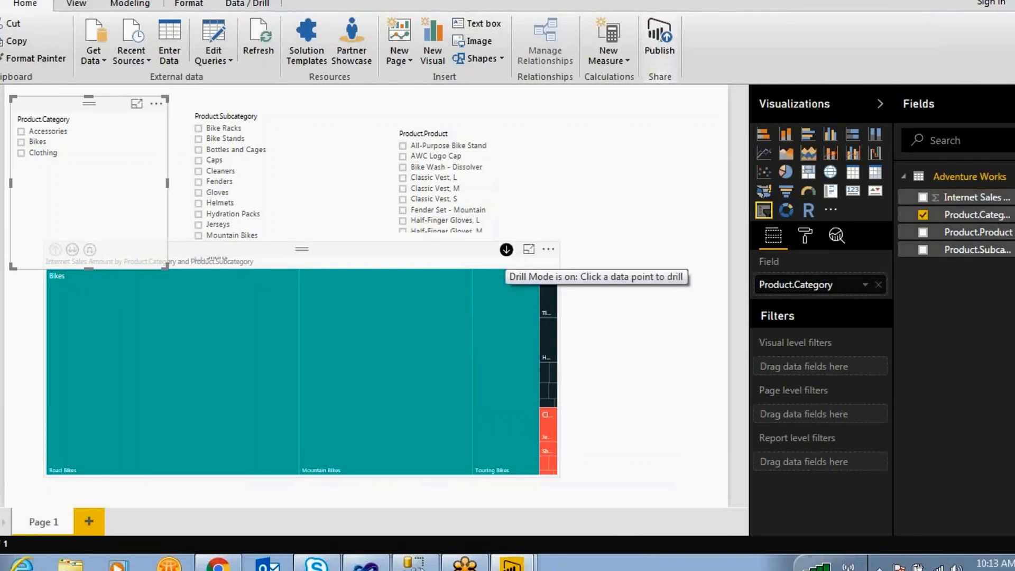
click(101, 336)
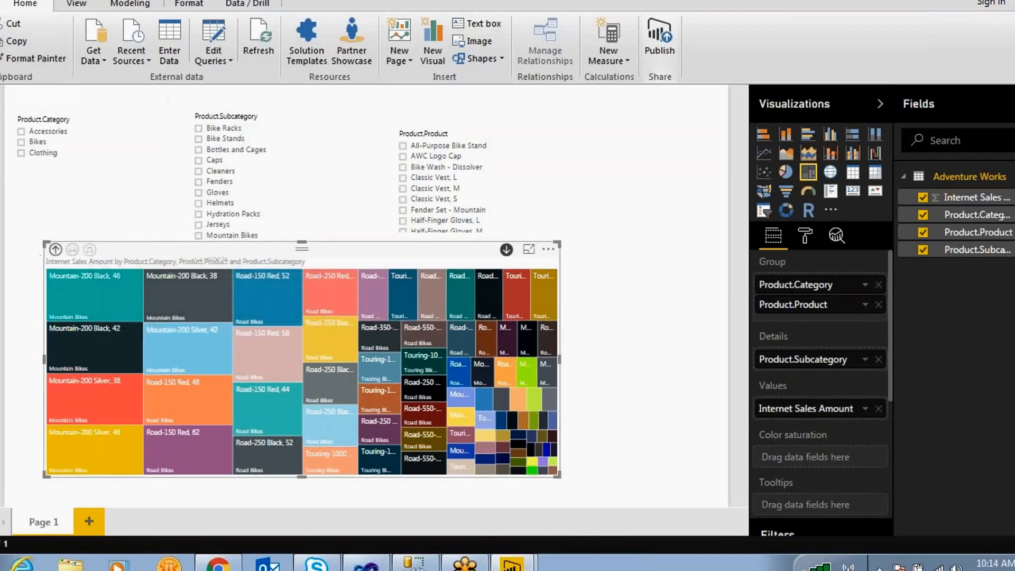
click(56, 249)
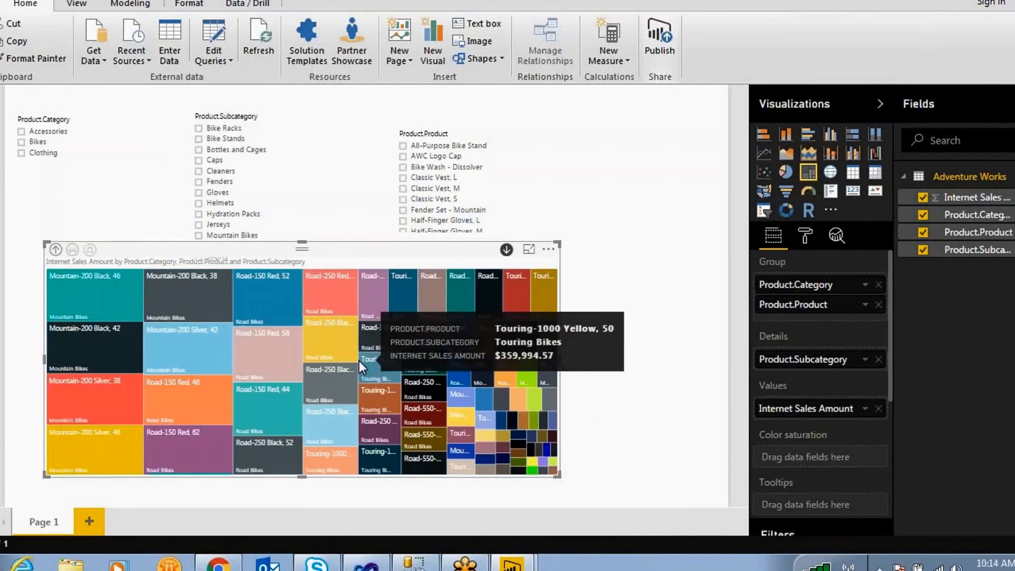
click(360, 361)
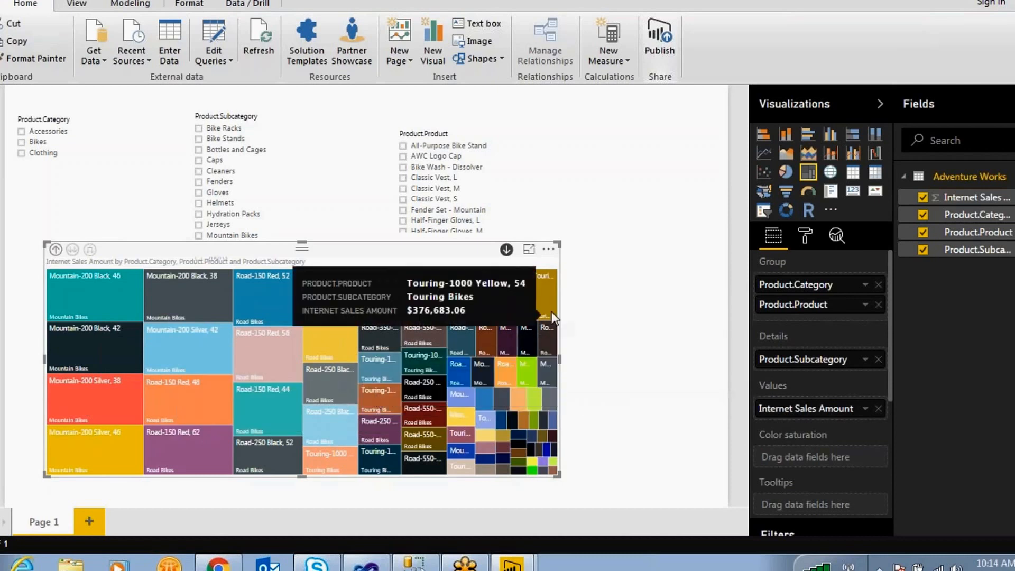
drag(487, 231, 455, 267)
mouse_move(514, 279)
mouse_down()
mouse_move(514, 229)
mouse_move(593, 221)
mouse_move(647, 196)
mouse_move(750, 204)
mouse_up()
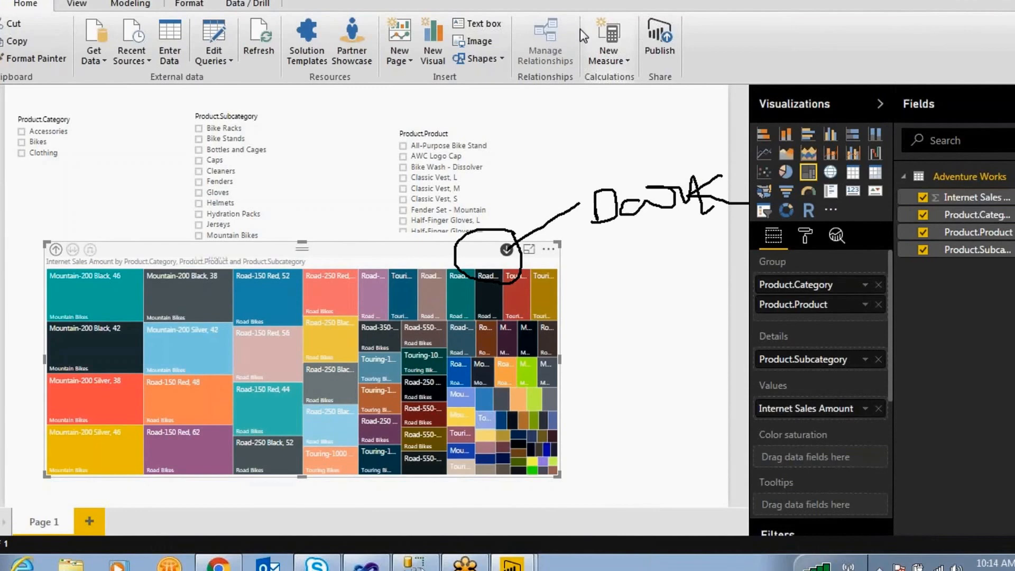
click(711, 24)
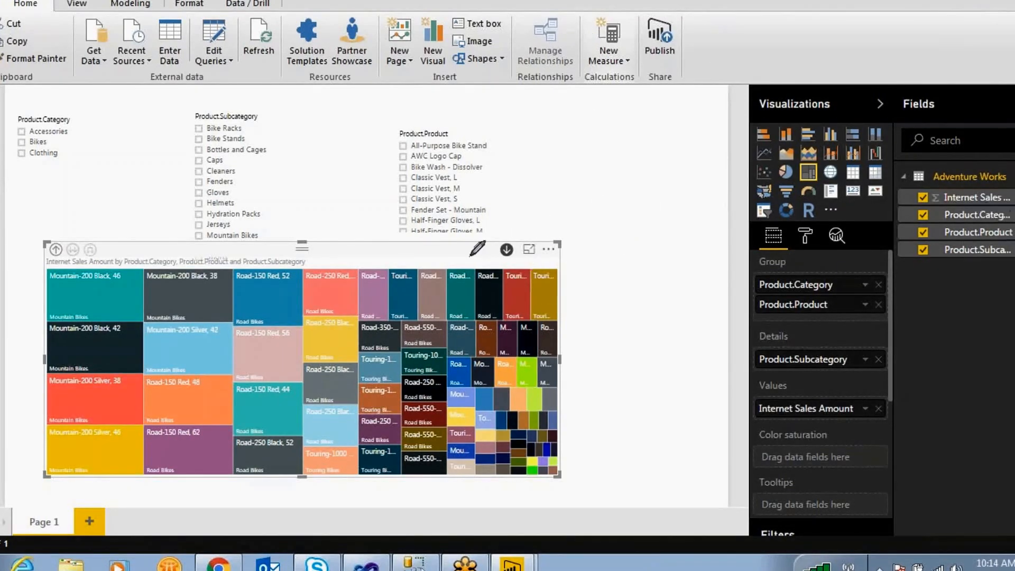
mouse_move(1013, 210)
mouse_down()
mouse_move(945, 210)
mouse_move(1013, 222)
mouse_move(983, 238)
mouse_move(919, 227)
mouse_move(986, 212)
mouse_up()
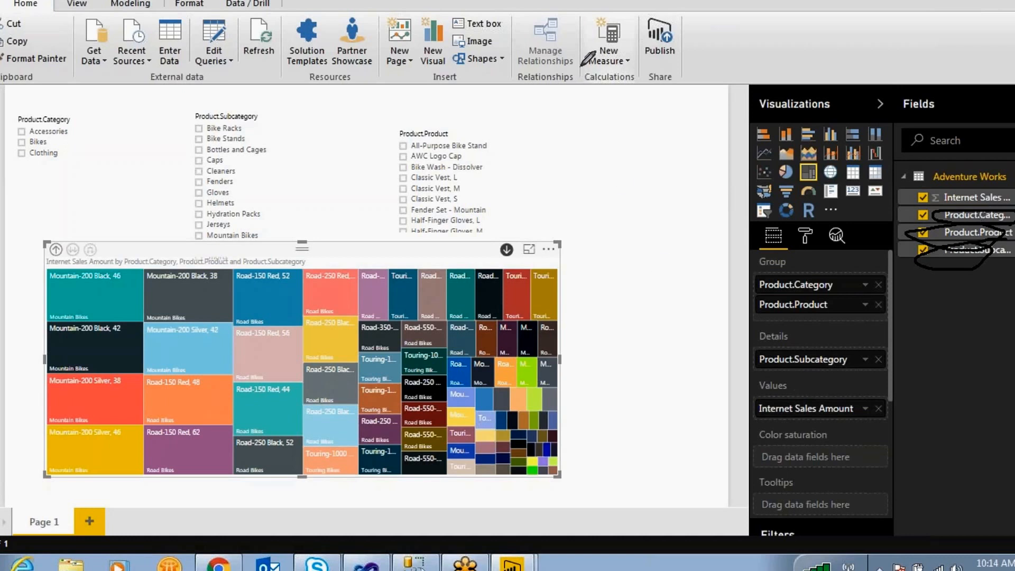
click(696, 27)
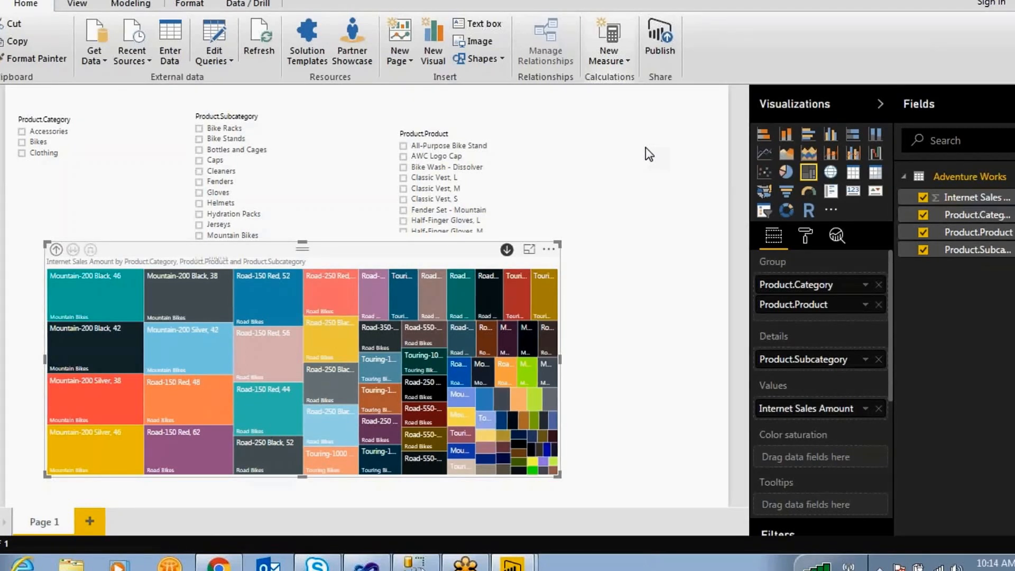
Step: Switch to the other Power BI report and inspect the hierarchy options for the English product category name field
mouse_move(512, 563)
click(522, 514)
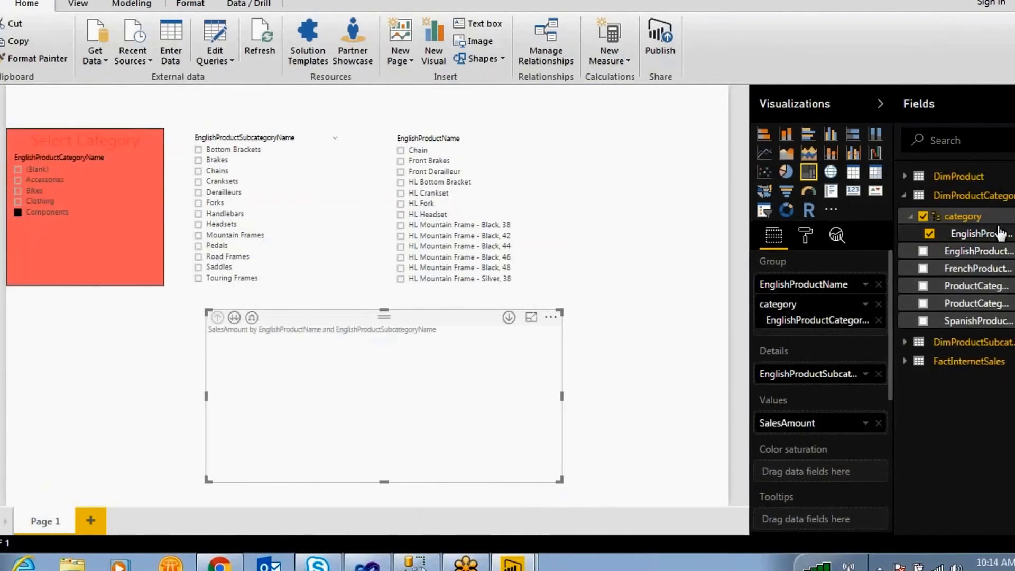
right_click(904, 232)
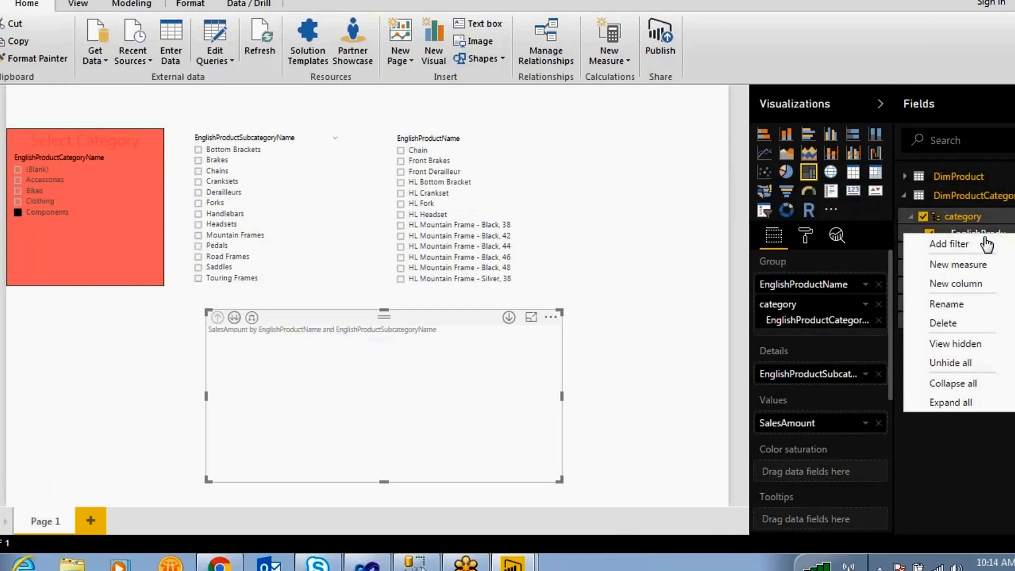
click(954, 459)
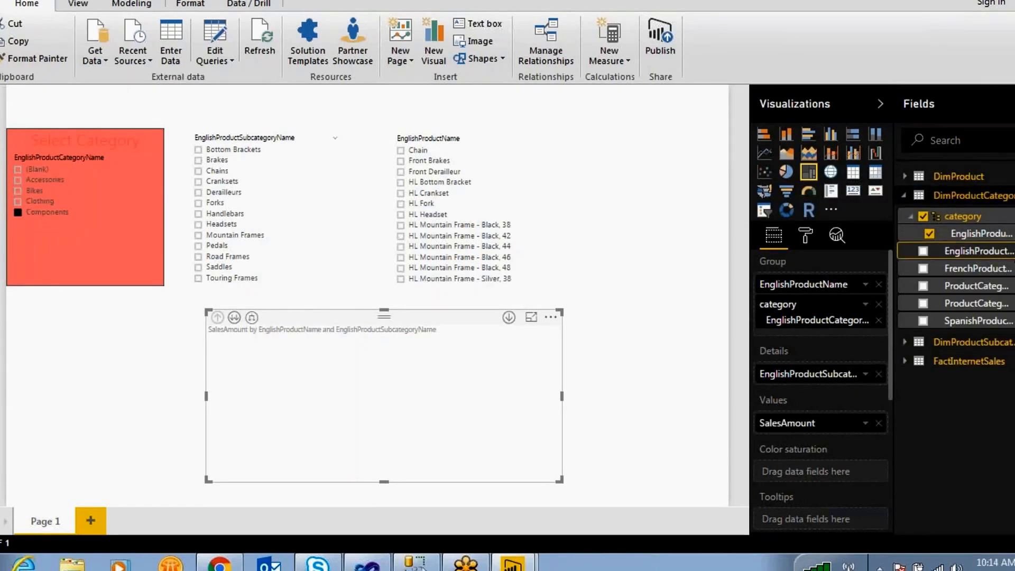
right_click(930, 250)
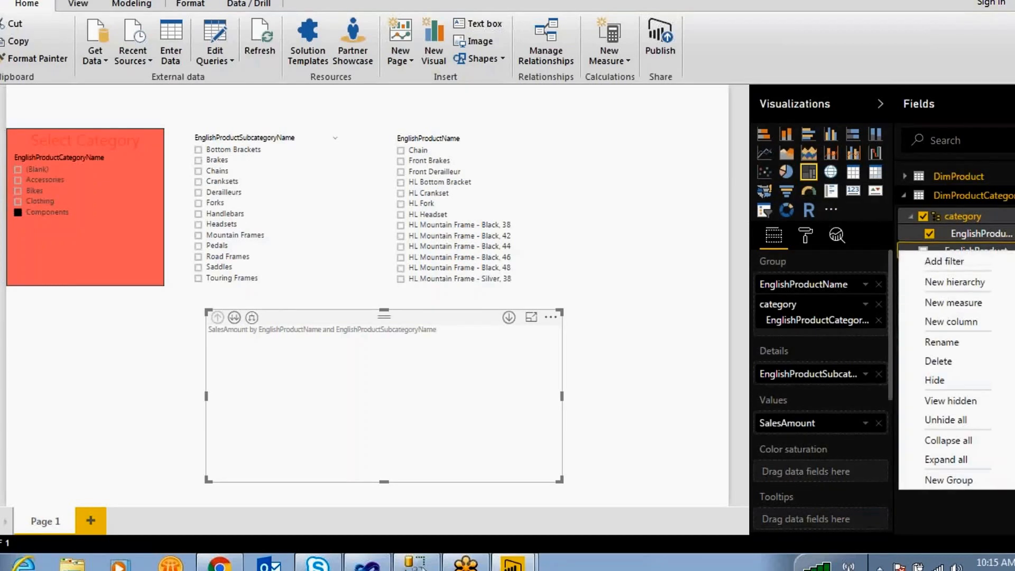
key(Escape)
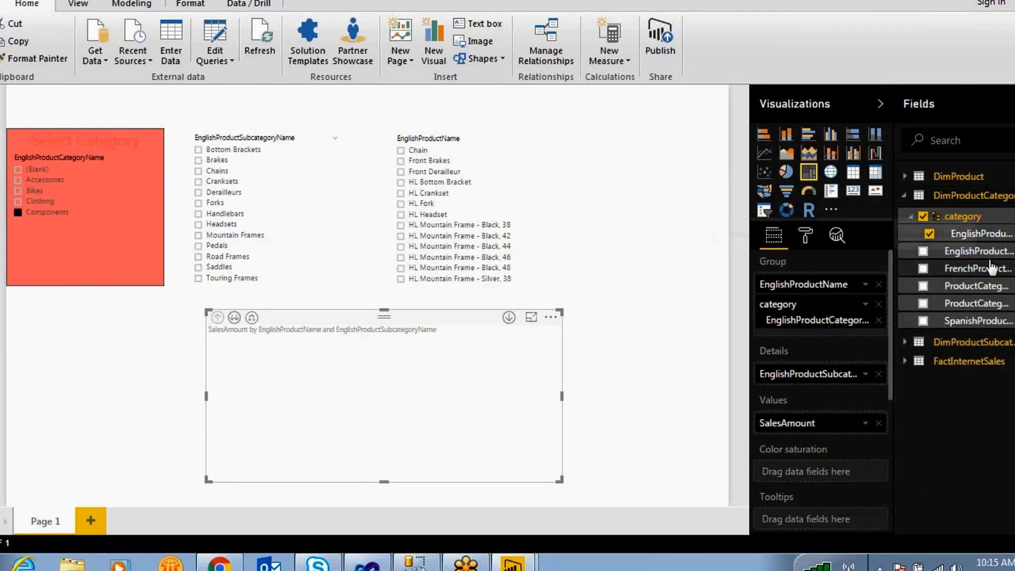
Step: Turn on Drill Mode for the empty SalesAmount treemap and switch back to the Adventure Works cube report
click(508, 317)
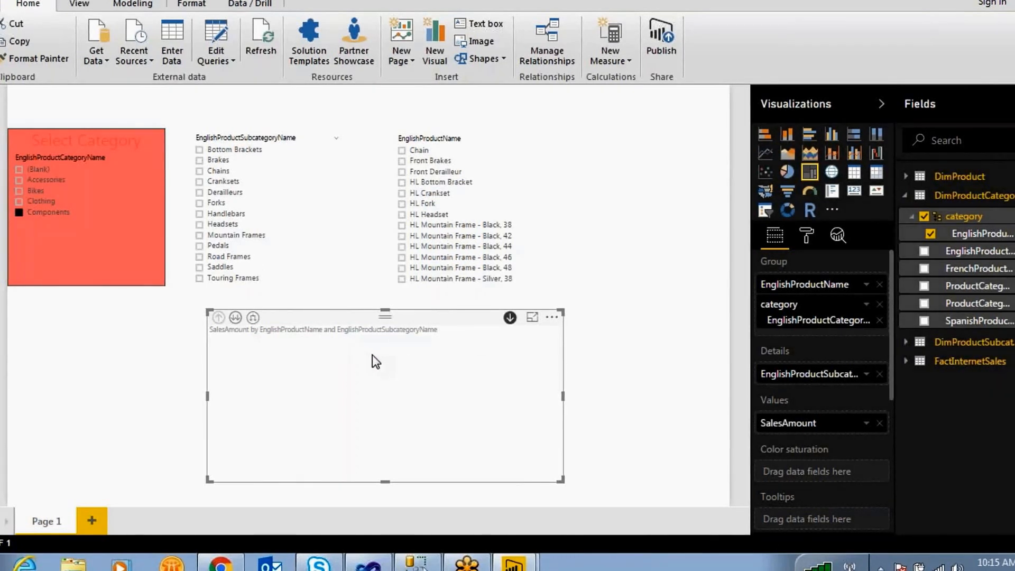
mouse_move(512, 563)
click(515, 532)
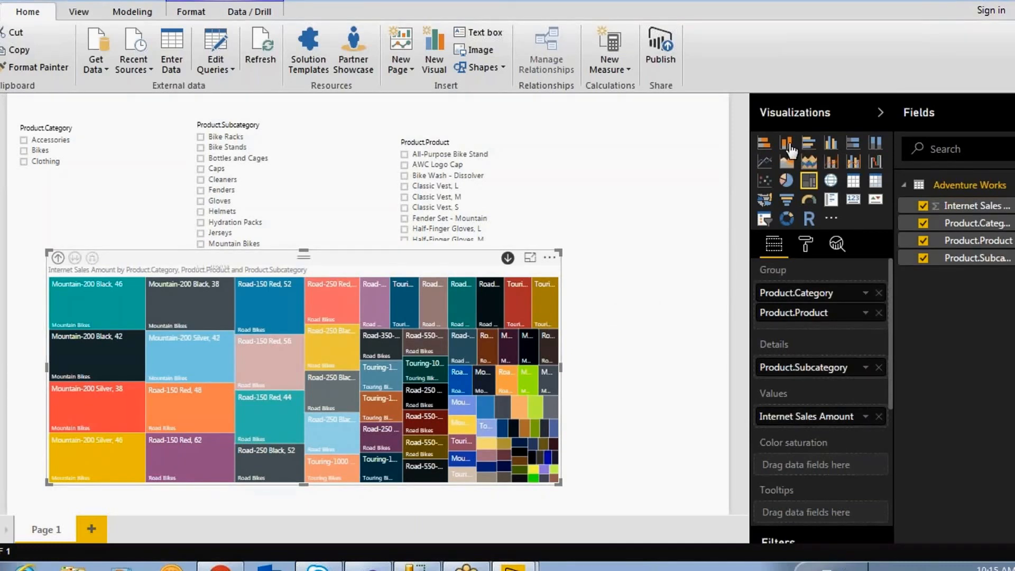
Step: Convert the treemap into a stacked bar chart and drill it up to the Product.Category level
click(764, 144)
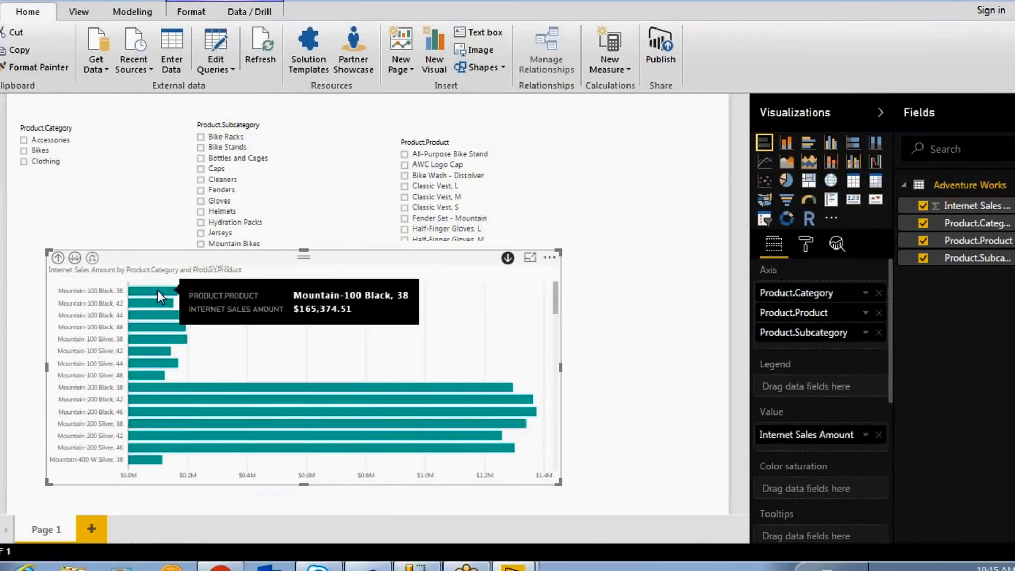
click(58, 257)
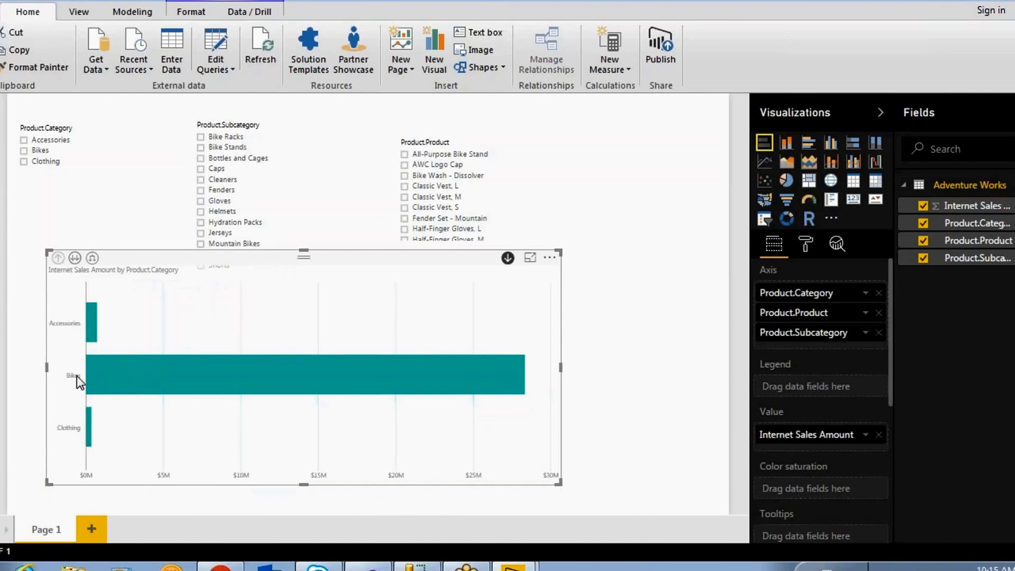
Step: Drill the bar chart into Bikes and Mountain-100 Black, 38, check the subcategory sales, and return to the category level
click(113, 376)
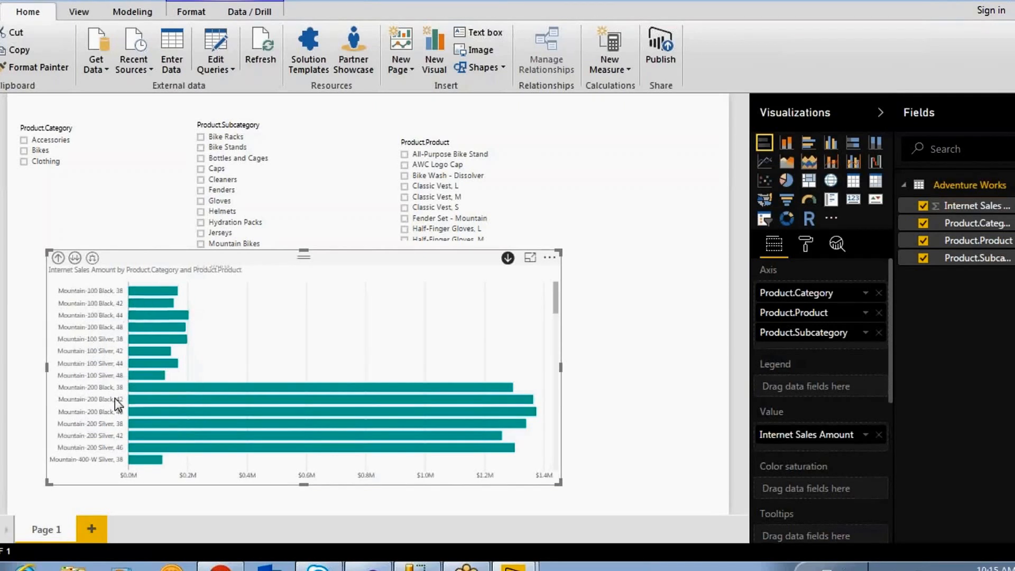
click(156, 291)
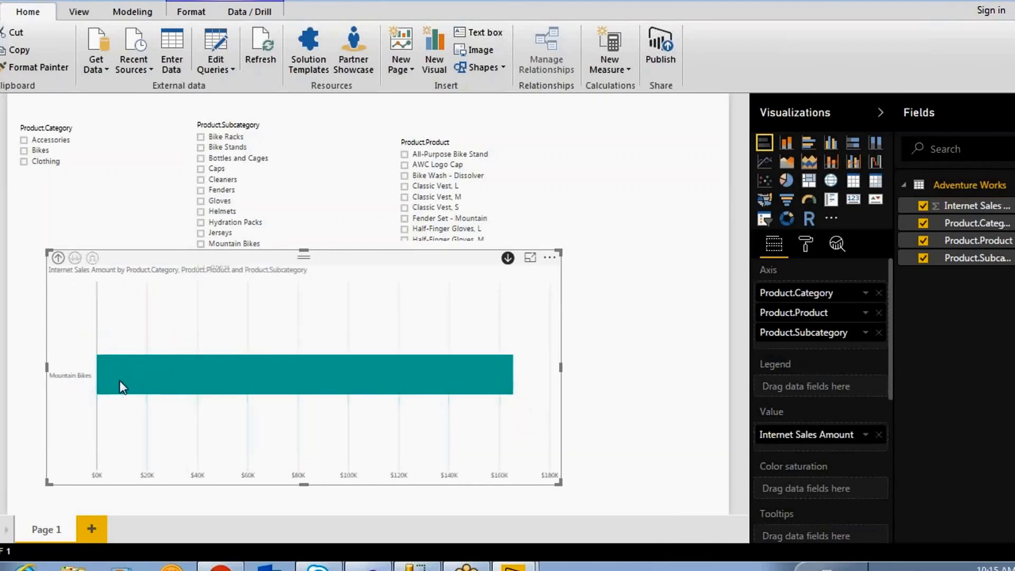
mouse_move(369, 374)
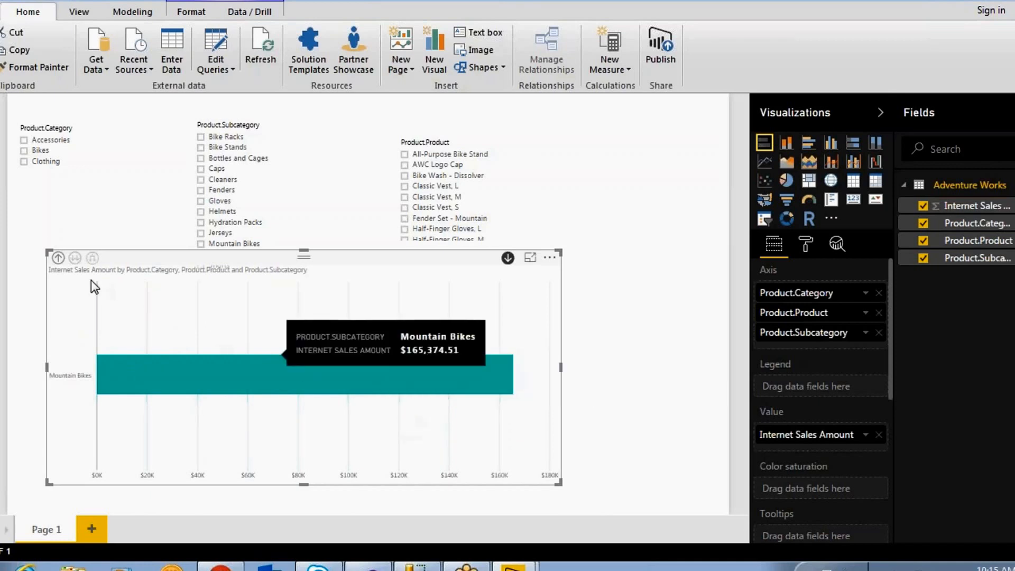
click(58, 258)
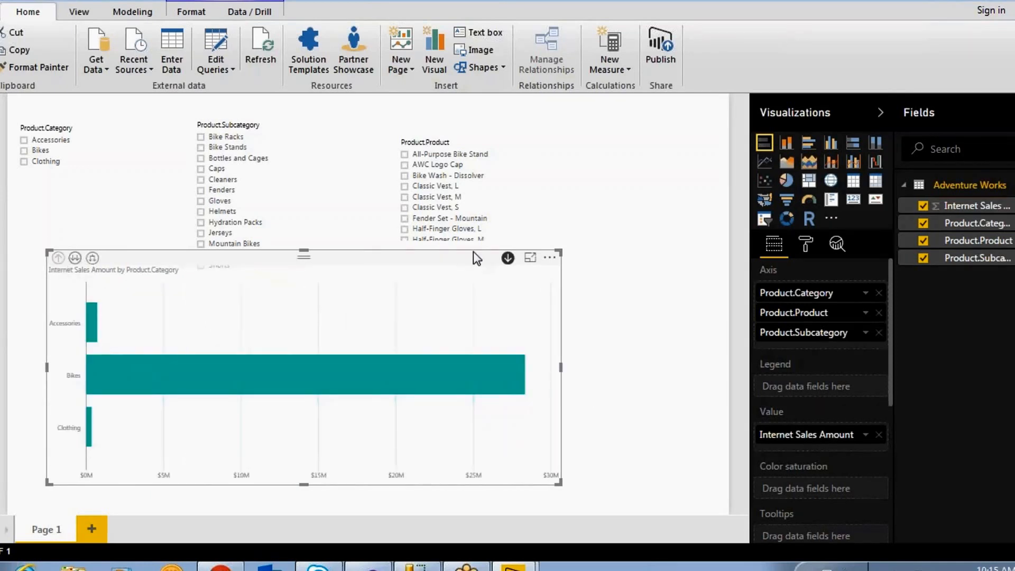
Step: Turn off the bar chart's Drill Mode and select the Bikes bar
double_click(109, 370)
double_click(114, 373)
click(116, 372)
double_click(116, 373)
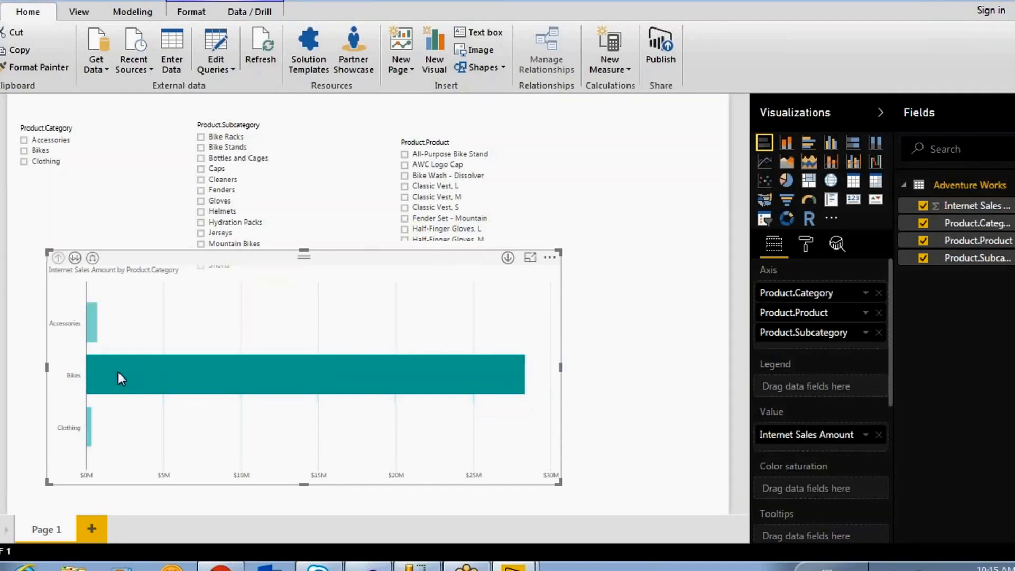
click(578, 41)
drag(506, 248, 515, 250)
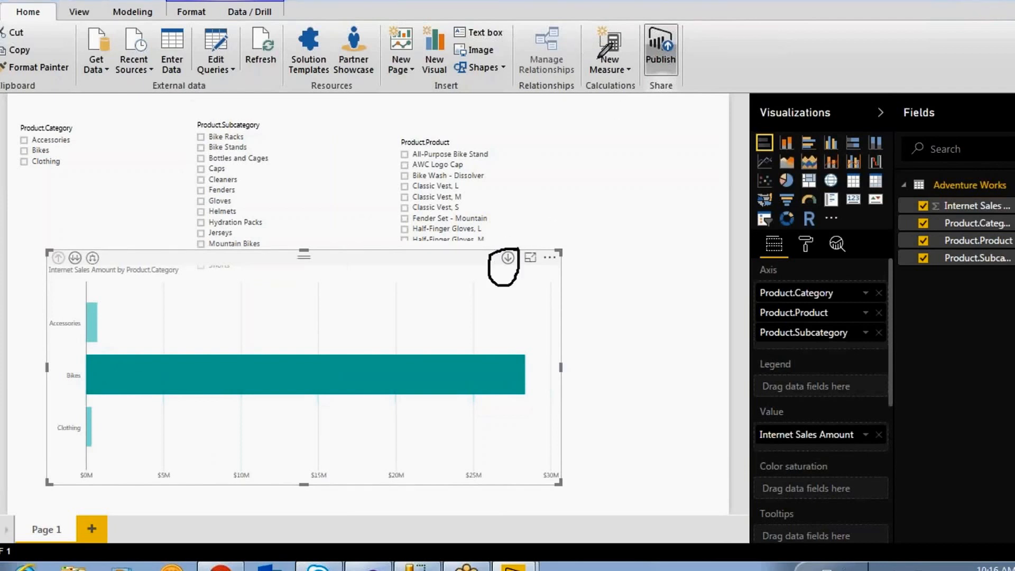
Step: Turn on Drill Mode for the bar chart, drill into Bikes, and drill back up to the category level
click(507, 258)
click(152, 381)
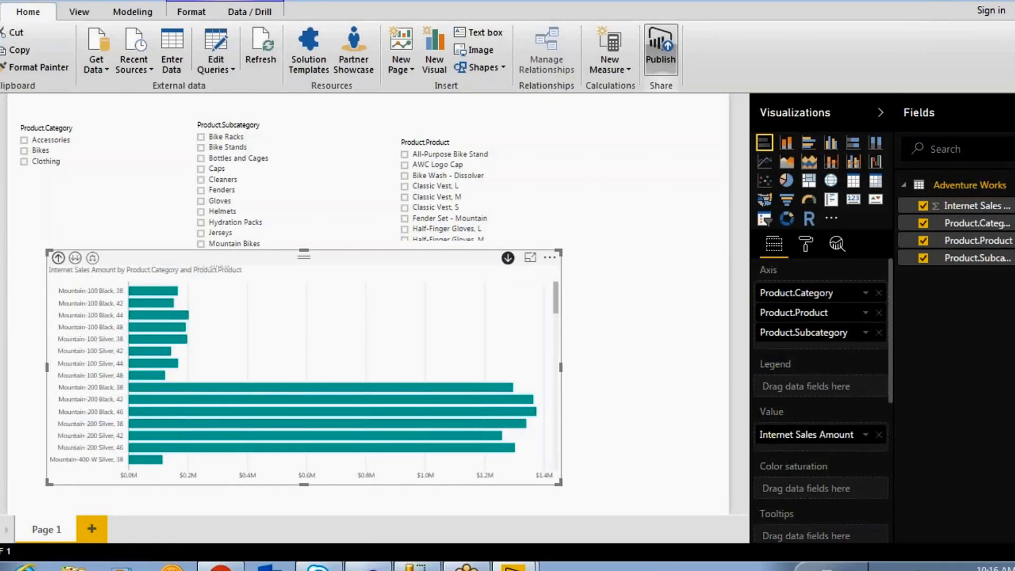
click(58, 258)
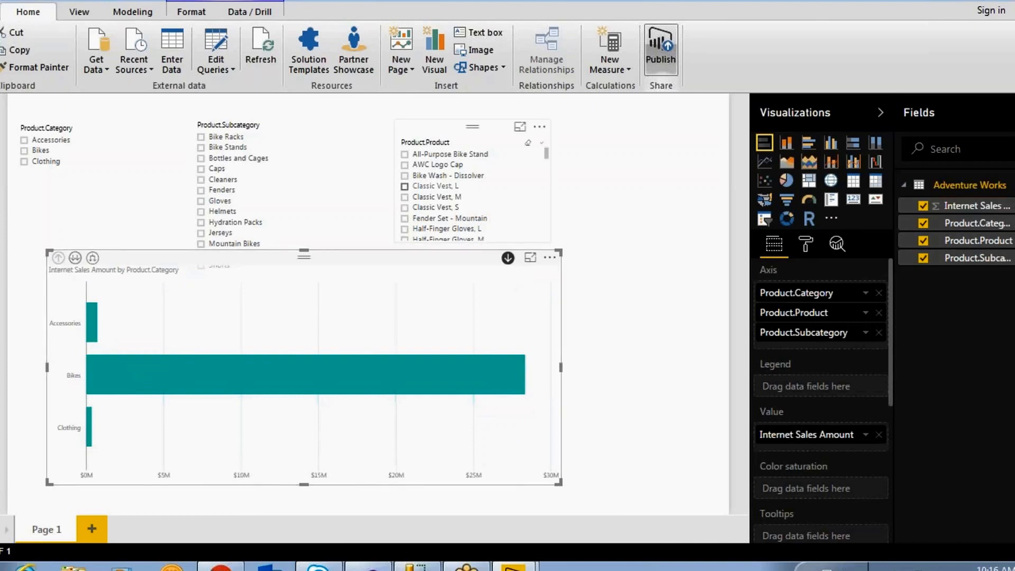